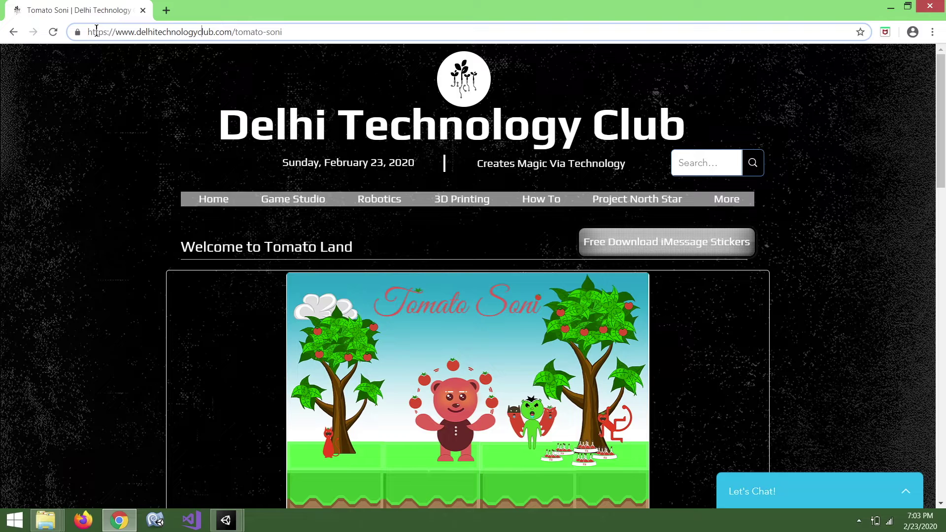
Dismiss the Game Studio project list on the Asset Store page.
{"action": "left_click_drag", "start_coordinate": [90, 32], "coordinate": [313, 35]}
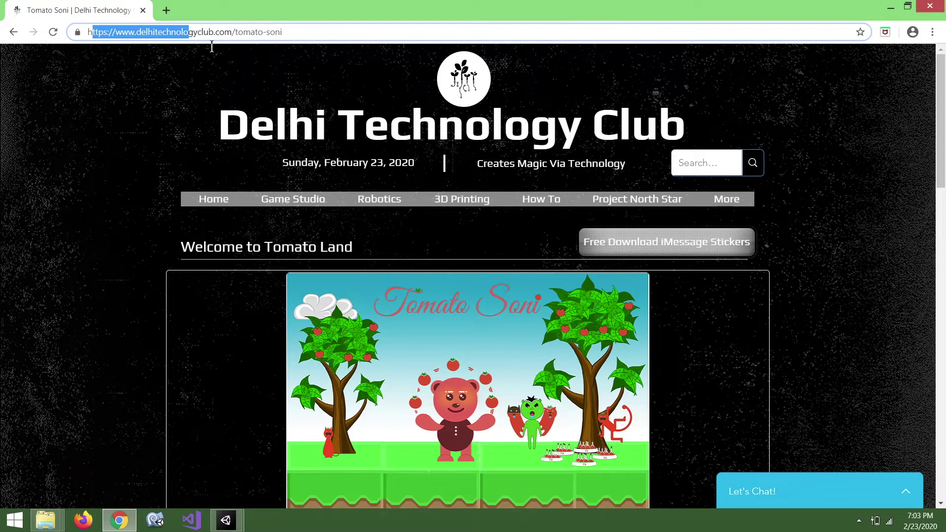
{"action": "left_click", "coordinate": [313, 35]}
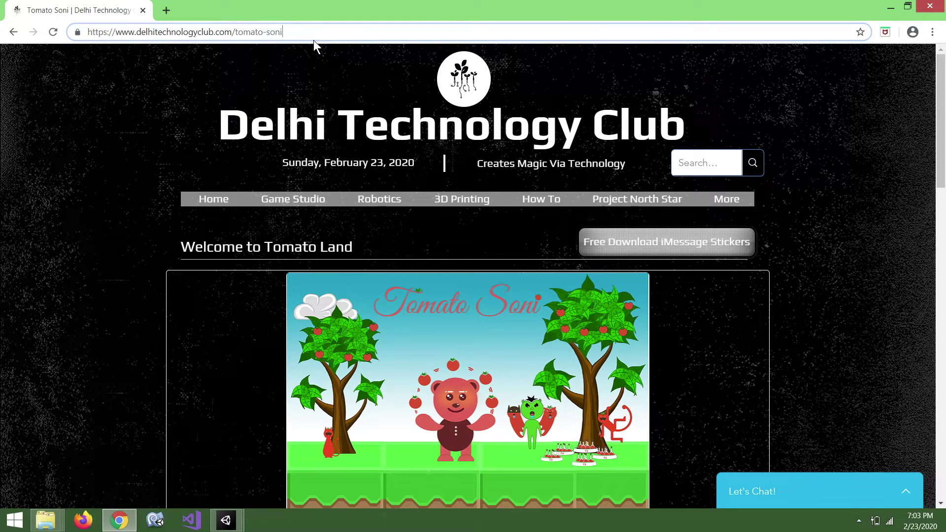
{"action": "mouse_move", "coordinate": [317, 201]}
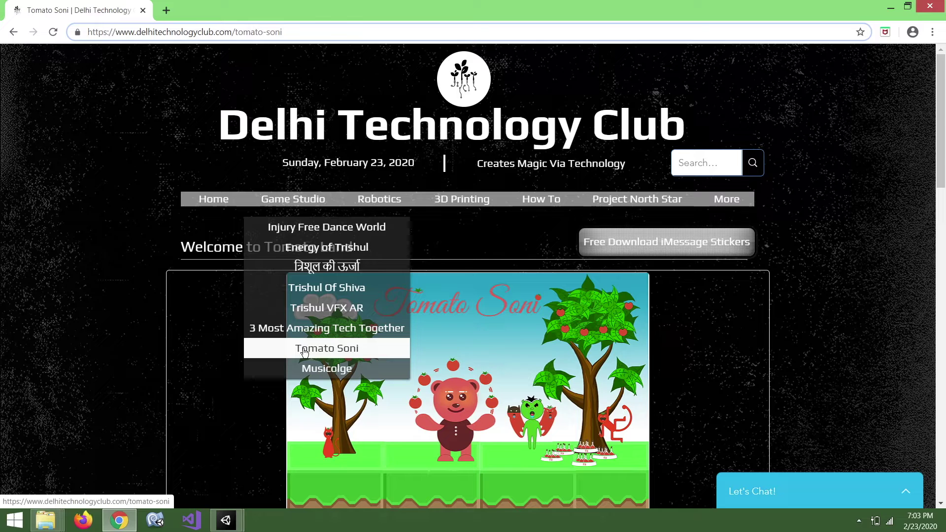
{"action": "left_click", "coordinate": [116, 274]}
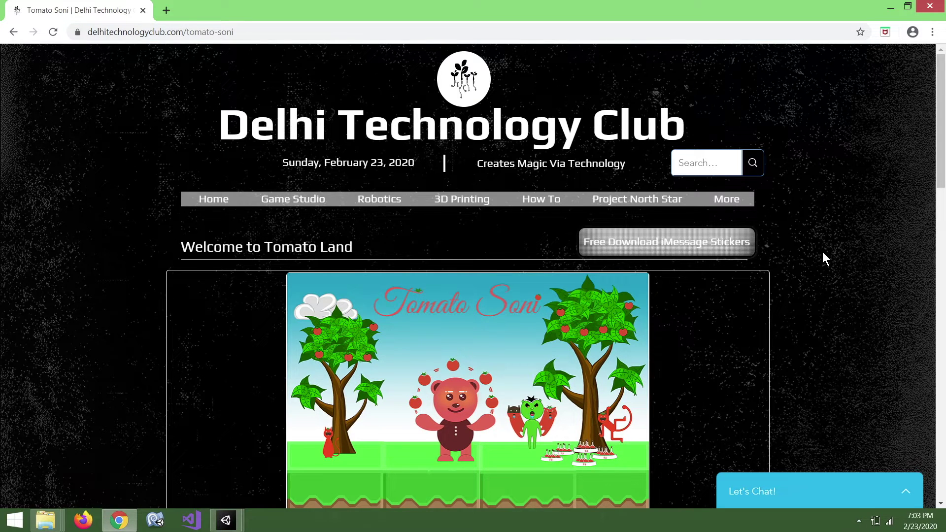
Scroll through the page and read its Story section.
{"action": "scroll", "coordinate": [823, 258], "scroll_direction": "down", "scroll_amount": 5}
{"action": "scroll", "coordinate": [749, 274], "scroll_direction": "down", "scroll_amount": 3}
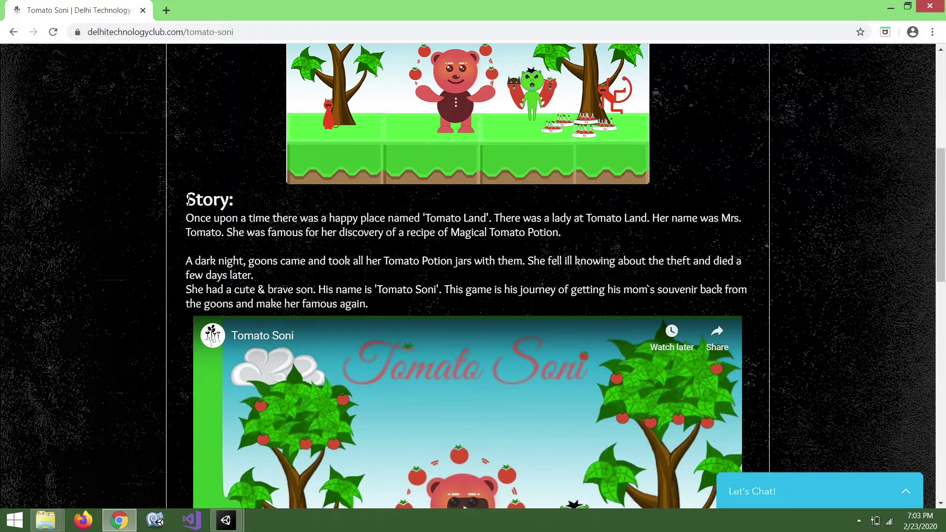
{"action": "left_click_drag", "start_coordinate": [187, 199], "coordinate": [212, 232]}
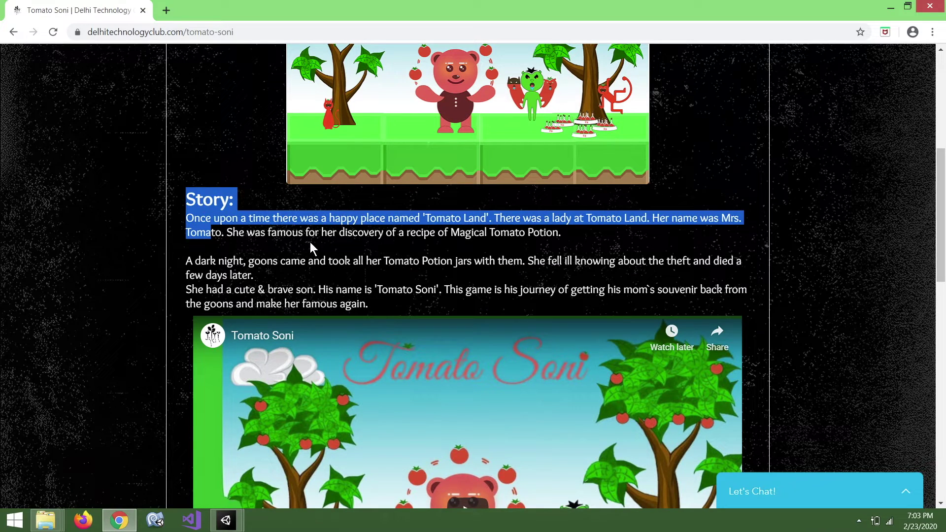
{"action": "left_click", "coordinate": [347, 247]}
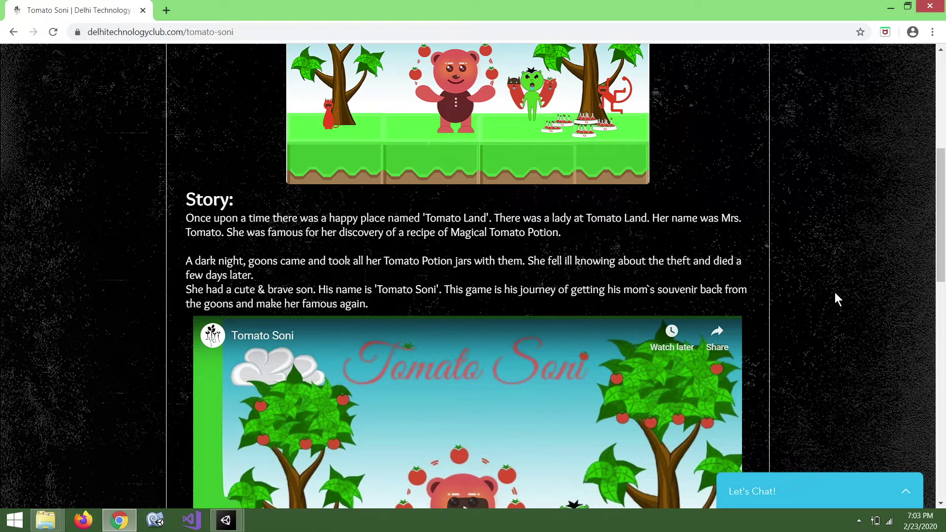
{"action": "scroll", "coordinate": [835, 294], "scroll_direction": "down", "scroll_amount": 3}
{"action": "scroll", "coordinate": [835, 294], "scroll_direction": "down", "scroll_amount": 3}
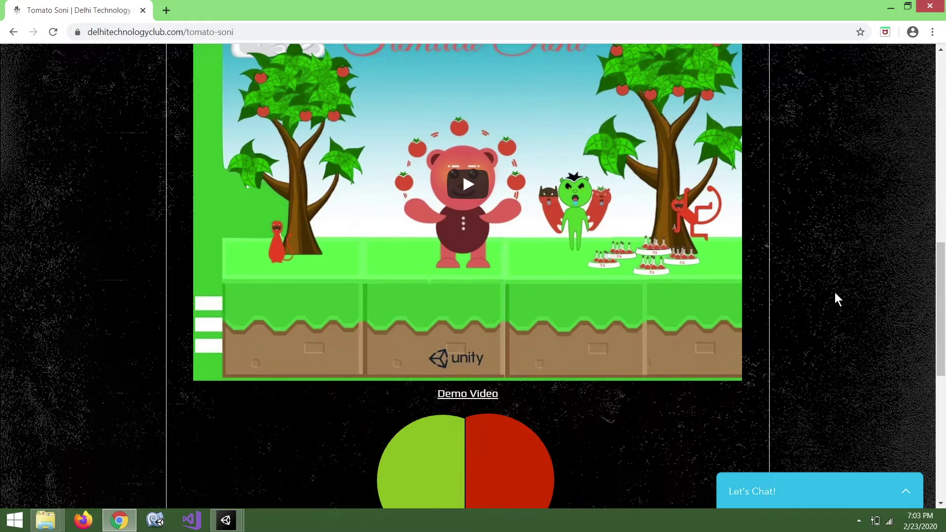
{"action": "scroll", "coordinate": [834, 293], "scroll_direction": "down", "scroll_amount": 2}
{"action": "scroll", "coordinate": [834, 293], "scroll_direction": "down", "scroll_amount": 2}
{"action": "scroll", "coordinate": [834, 293], "scroll_direction": "down", "scroll_amount": 1}
{"action": "scroll", "coordinate": [835, 294], "scroll_direction": "up", "scroll_amount": 1}
{"action": "scroll", "coordinate": [835, 293], "scroll_direction": "up", "scroll_amount": 6}
{"action": "scroll", "coordinate": [835, 293], "scroll_direction": "up", "scroll_amount": 6}
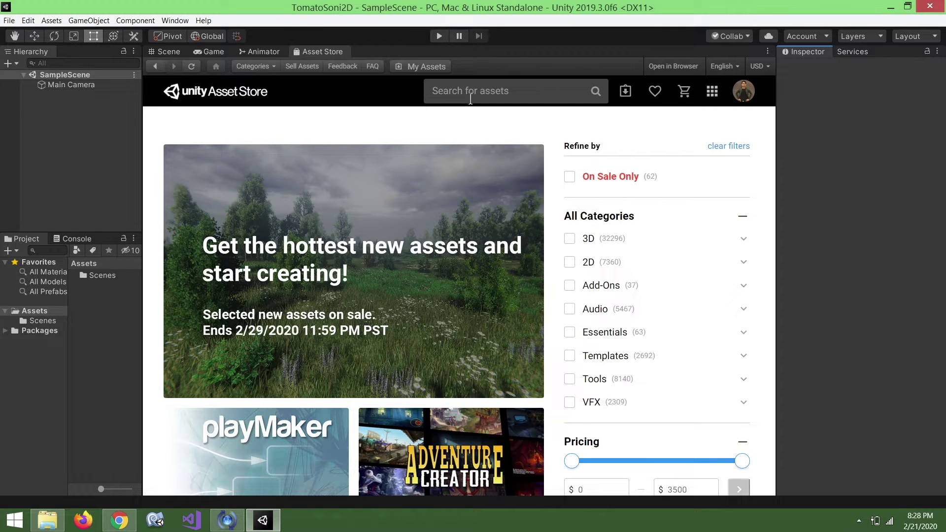
Search 'lost crypt' and download the Lost Crypt - 2D Sample Project.
{"action": "left_click", "coordinate": [471, 95]}
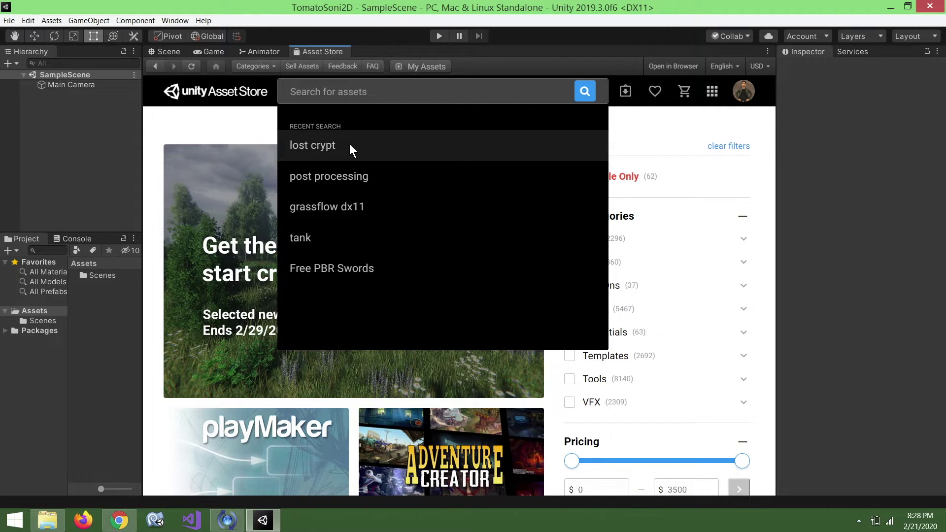
{"action": "type", "text": "lost"}
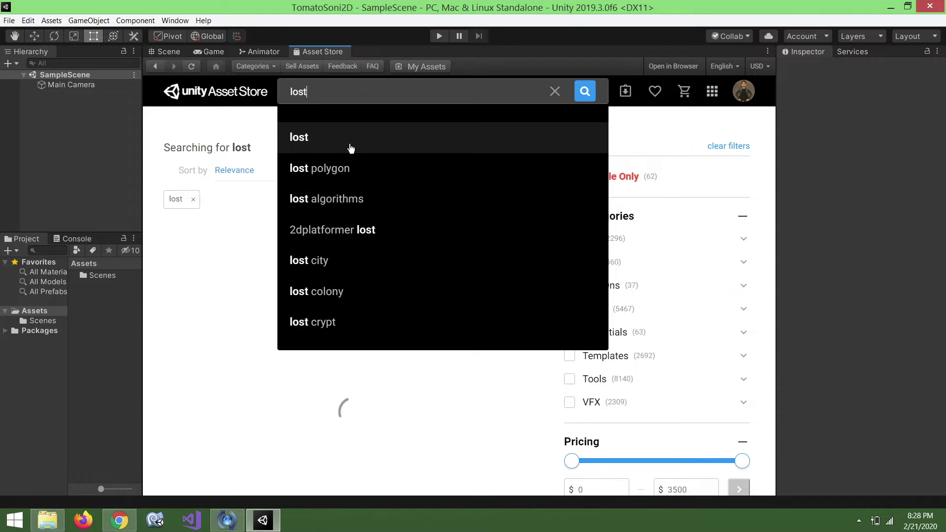
{"action": "type", "text": " c"}
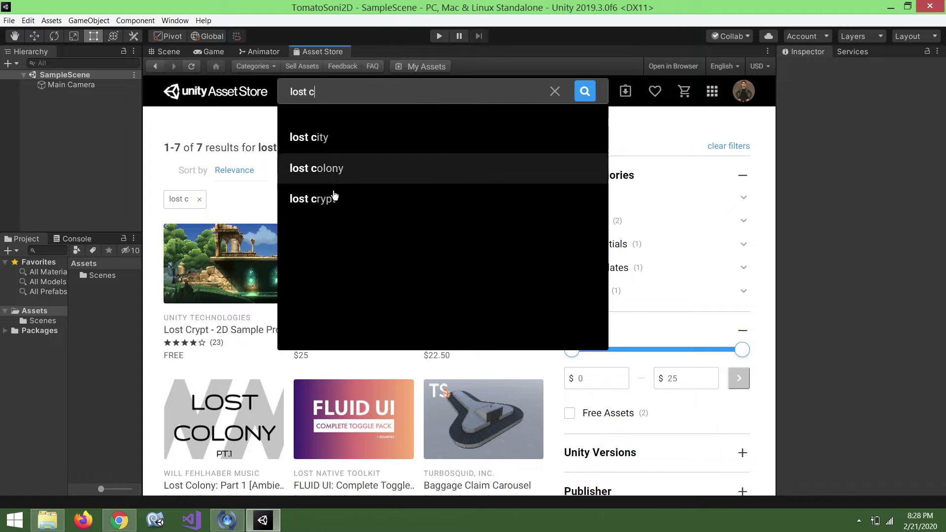
{"action": "left_click", "coordinate": [325, 204]}
{"action": "mouse_move", "coordinate": [237, 275]}
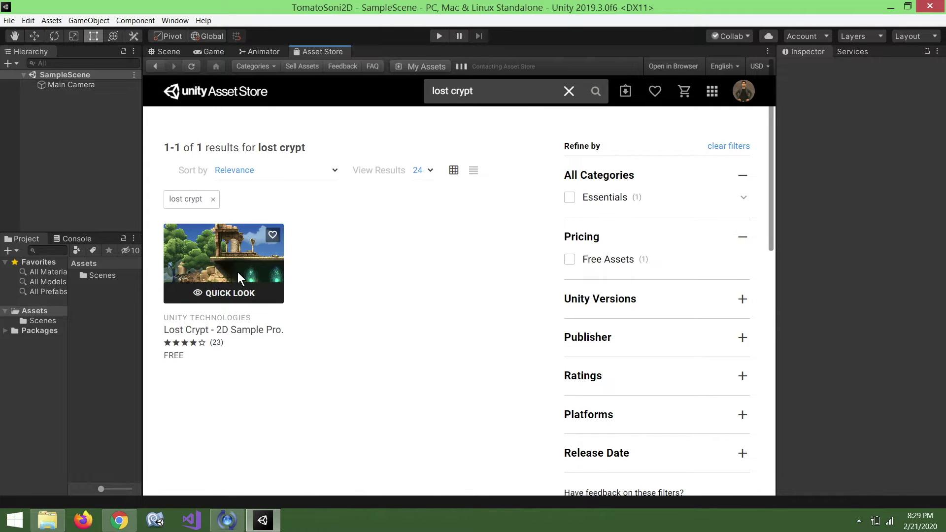
{"action": "left_click", "coordinate": [237, 274]}
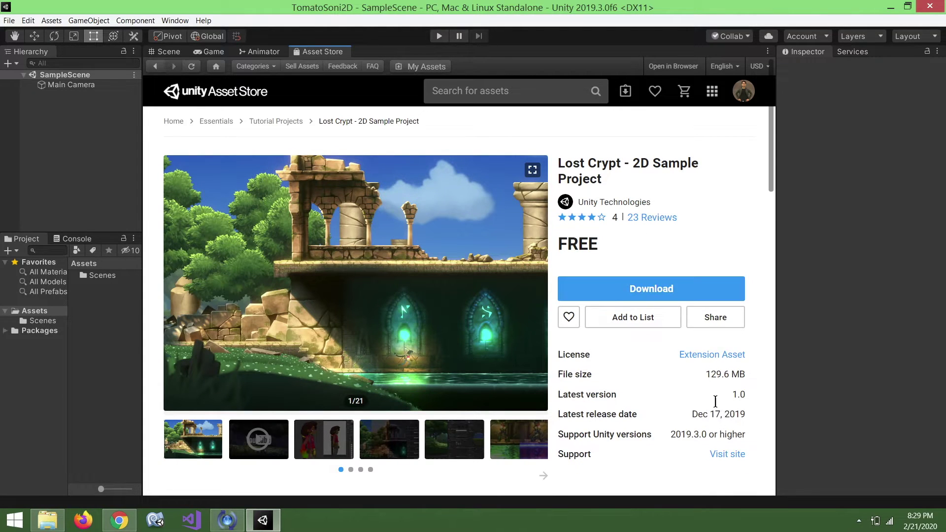
{"action": "left_click", "coordinate": [666, 294]}
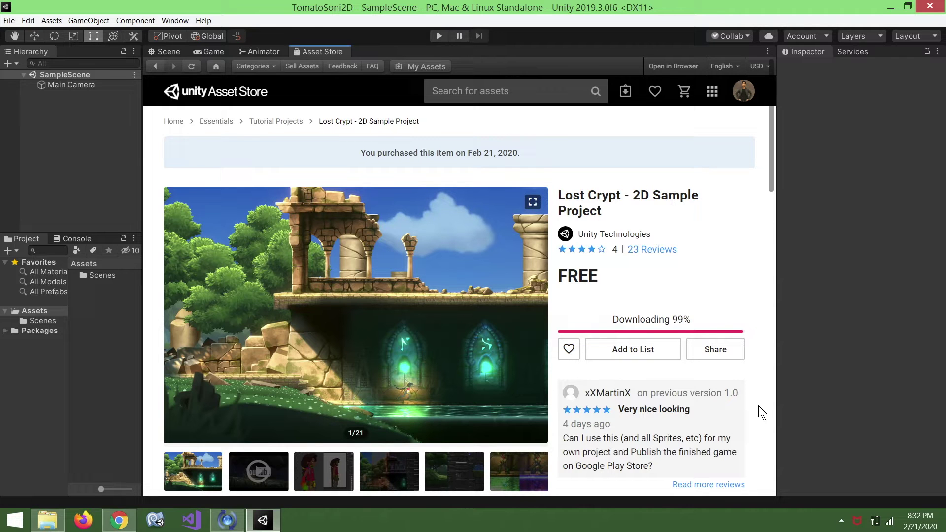
Import Lost Crypt despite the settings overwrite, installing dependencies and enabling the new input backends.
{"action": "left_click", "coordinate": [710, 325]}
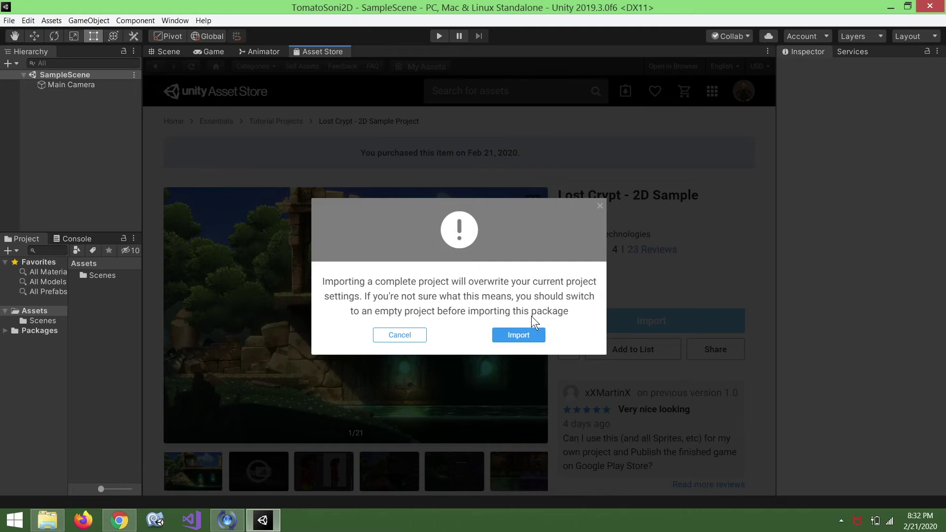
{"action": "left_click", "coordinate": [537, 333]}
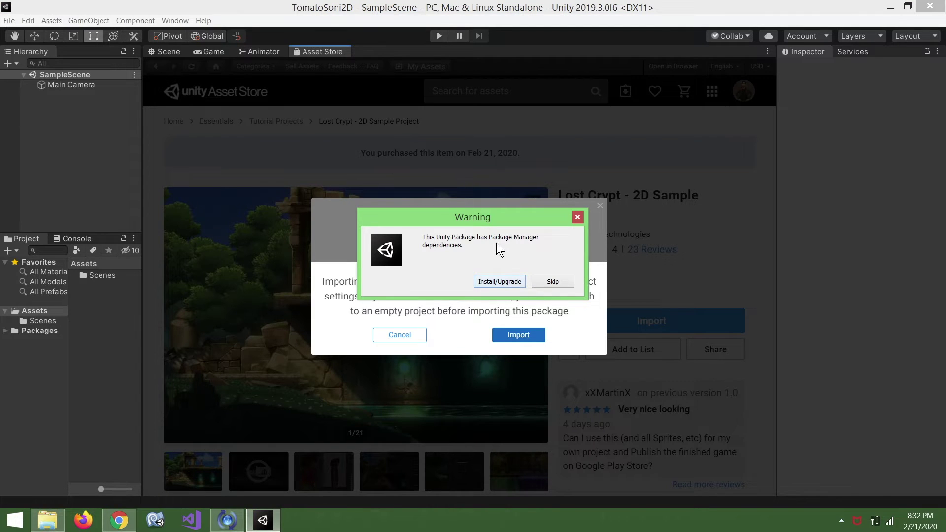
{"action": "left_click", "coordinate": [504, 280]}
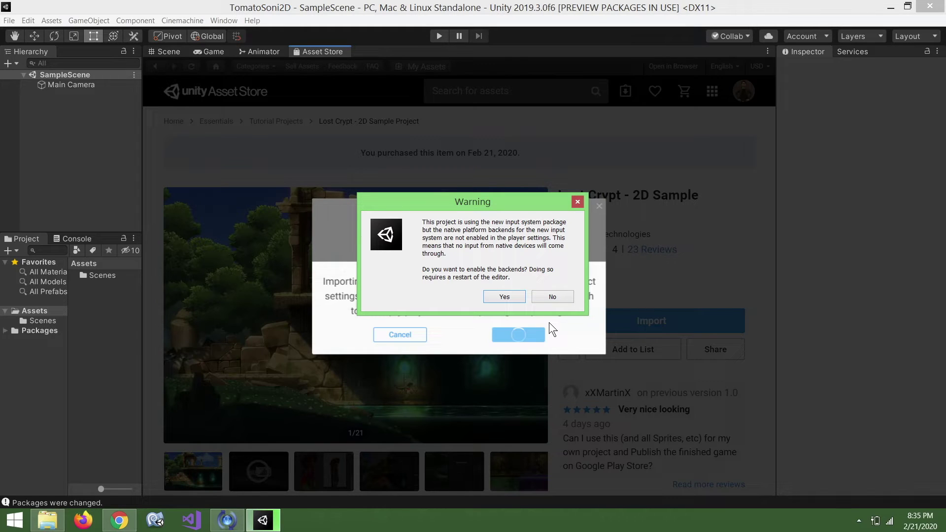
{"action": "left_click", "coordinate": [518, 297]}
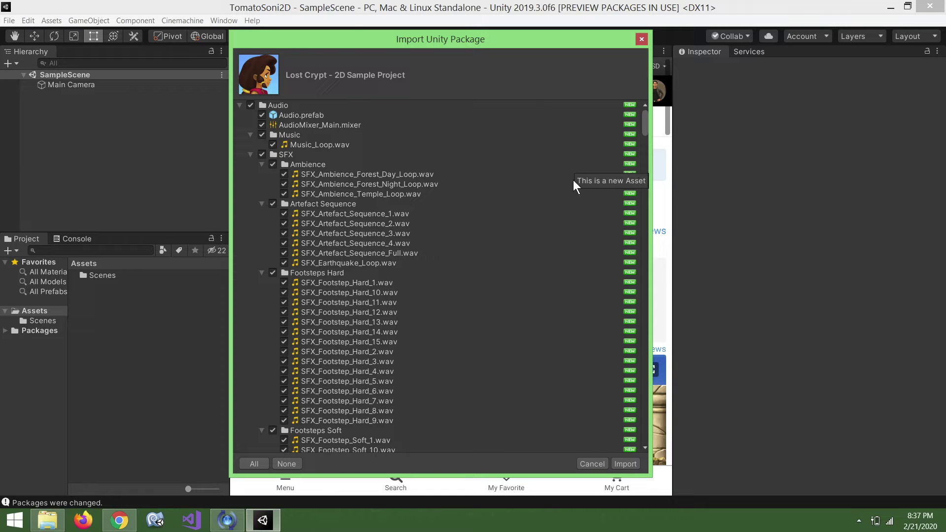
Import every Lost Crypt asset, leaving the whole file list ticked.
{"action": "left_click", "coordinate": [628, 460]}
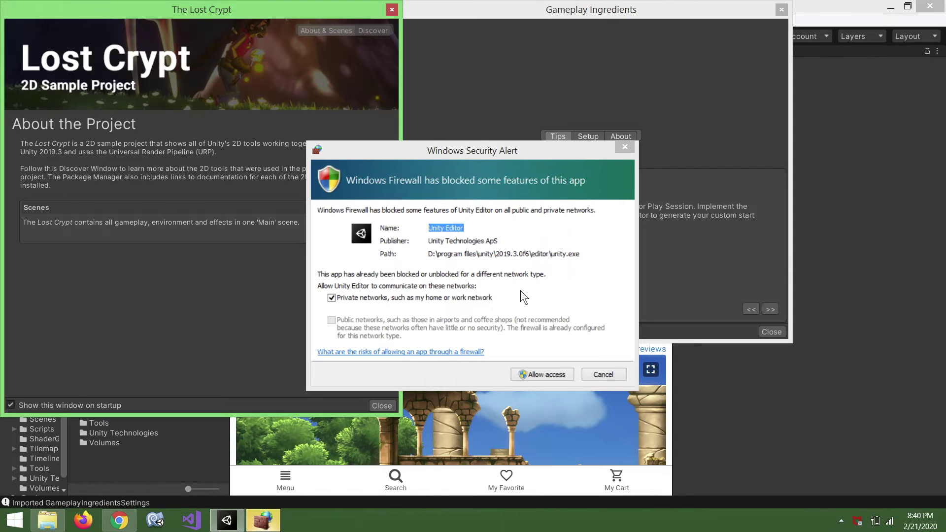
Allow Unity through the firewall, close Gameplay Ingredients and relaunch TomatoSoni2D from Unity Hub.
{"action": "left_click", "coordinate": [553, 374]}
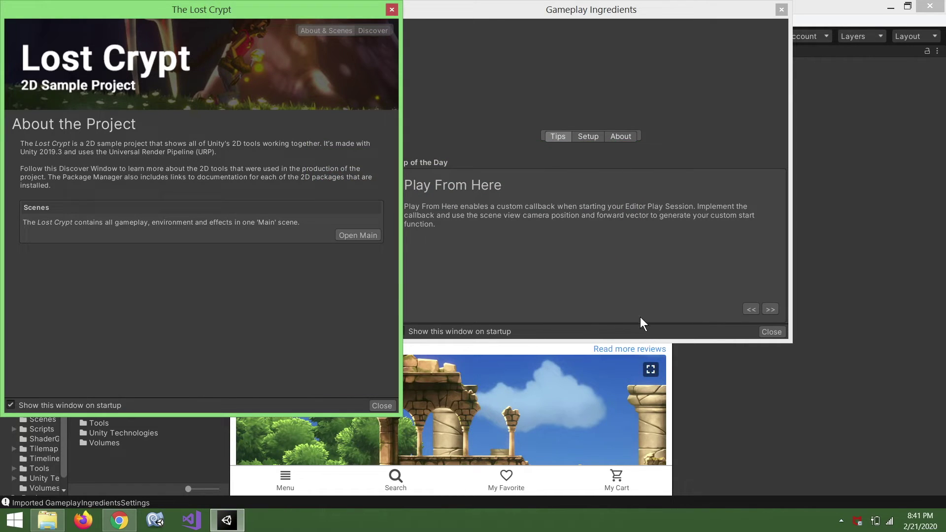
{"action": "left_click", "coordinate": [771, 331]}
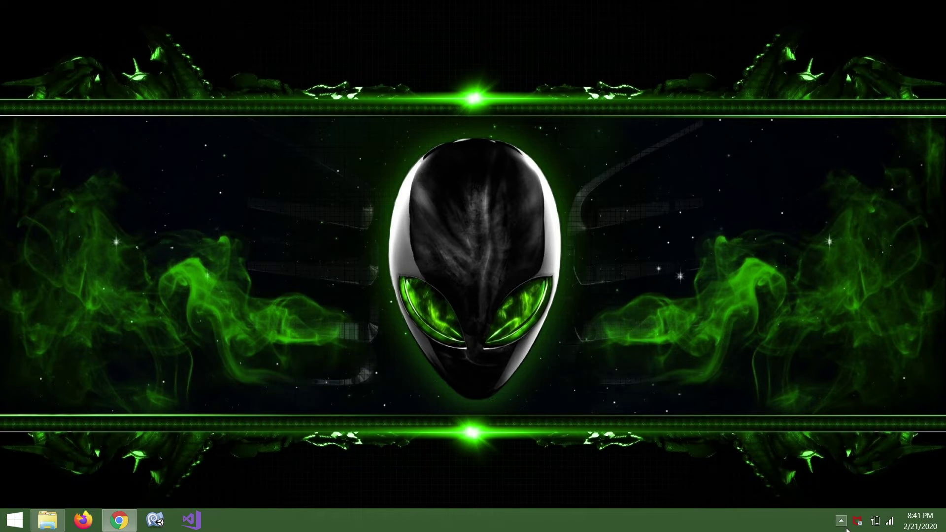
{"action": "left_click", "coordinate": [842, 522]}
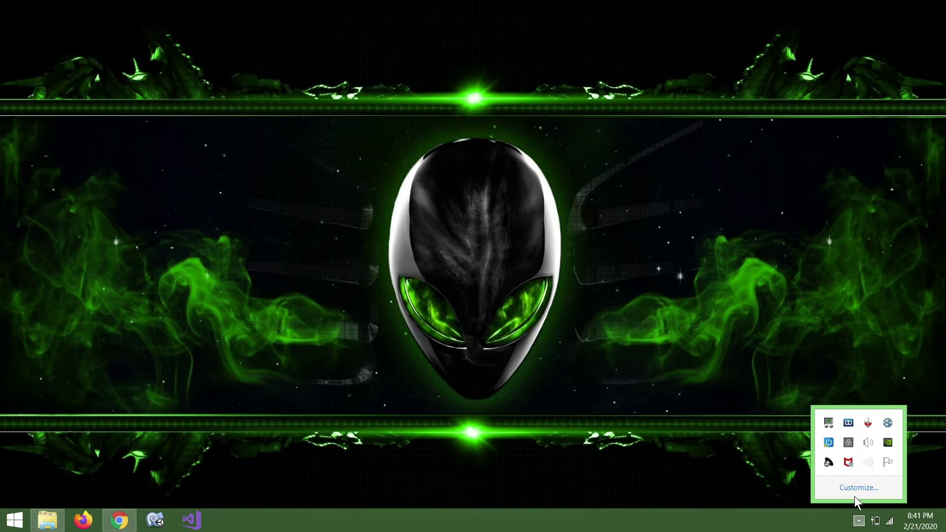
{"action": "left_click", "coordinate": [869, 461]}
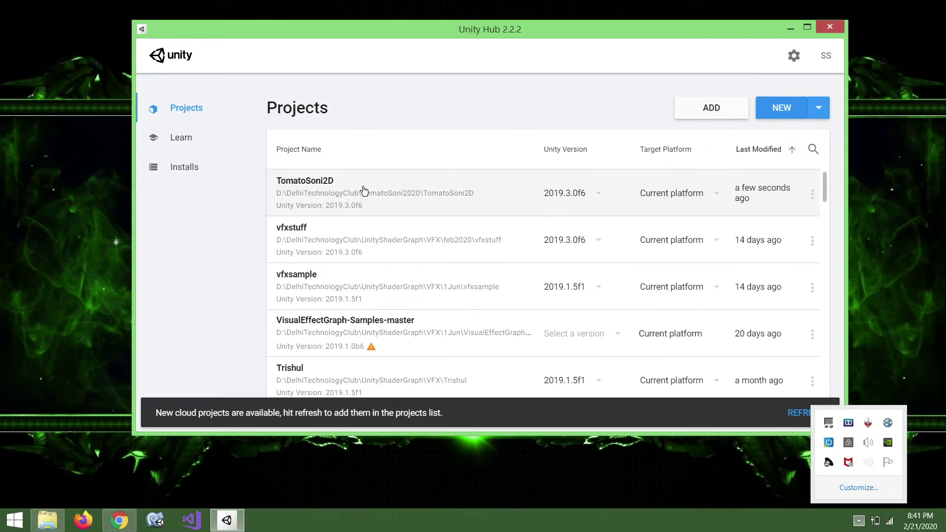
{"action": "left_click", "coordinate": [364, 191]}
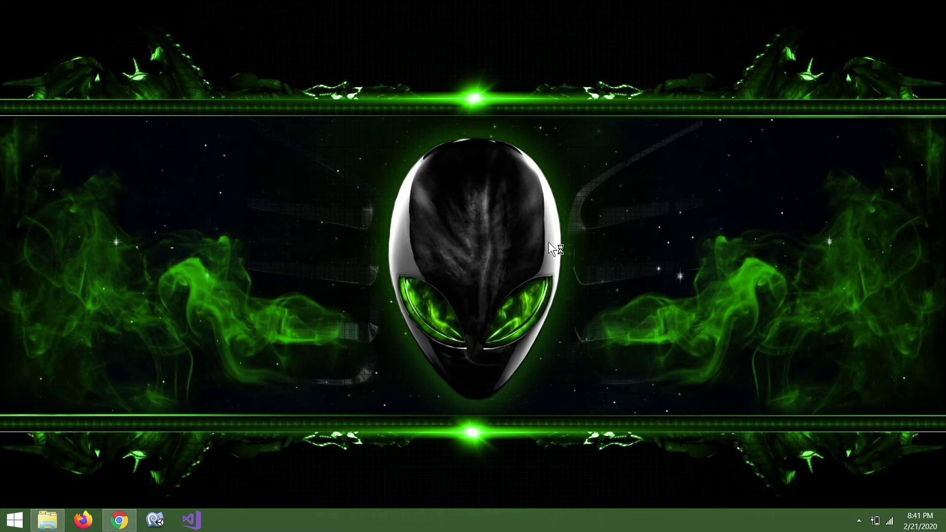
Use the system tray apps again while TomatoSoni2D restarts.
{"action": "left_click", "coordinate": [859, 521]}
{"action": "left_click", "coordinate": [927, 457]}
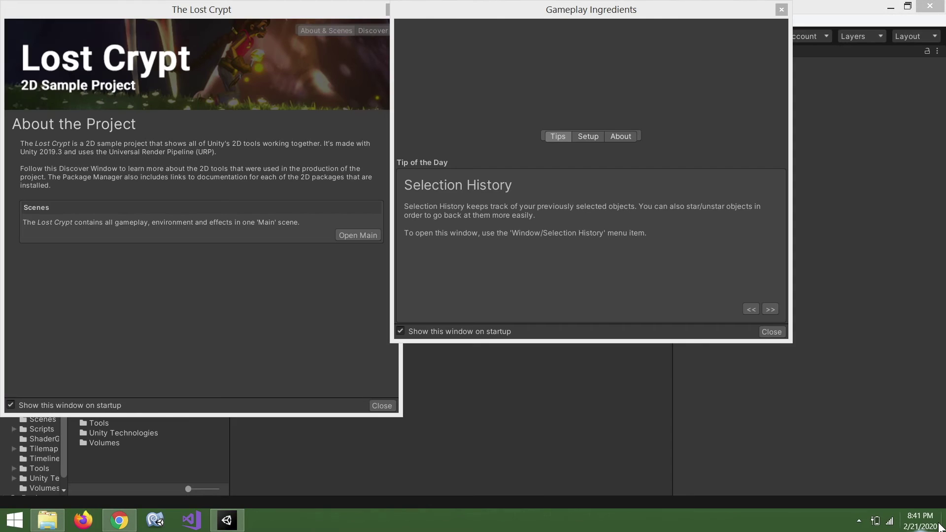
{"action": "left_click", "coordinate": [938, 526]}
{"action": "left_click", "coordinate": [891, 352]}
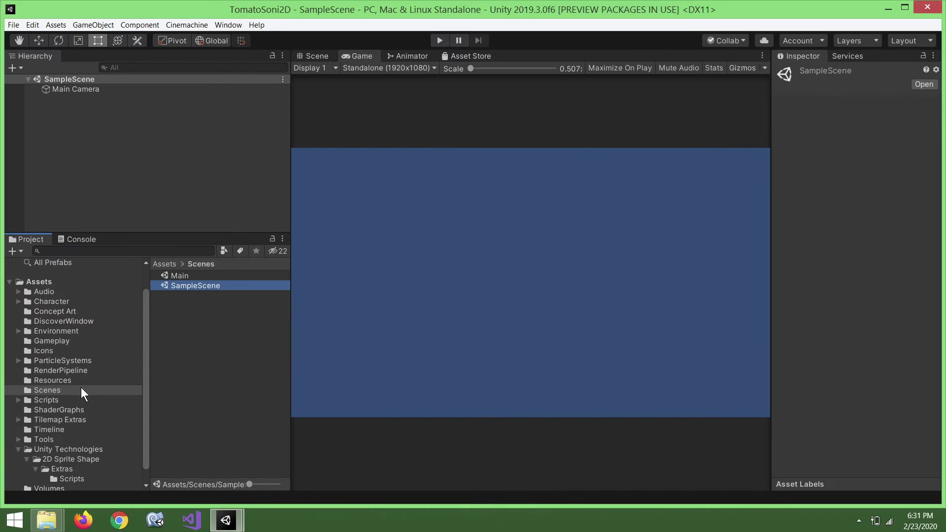
Load the Lost Crypt Main scene from Scenes, then open the empty SampleScene.
{"action": "left_click", "coordinate": [79, 387]}
{"action": "left_click", "coordinate": [79, 381]}
{"action": "left_click", "coordinate": [79, 390]}
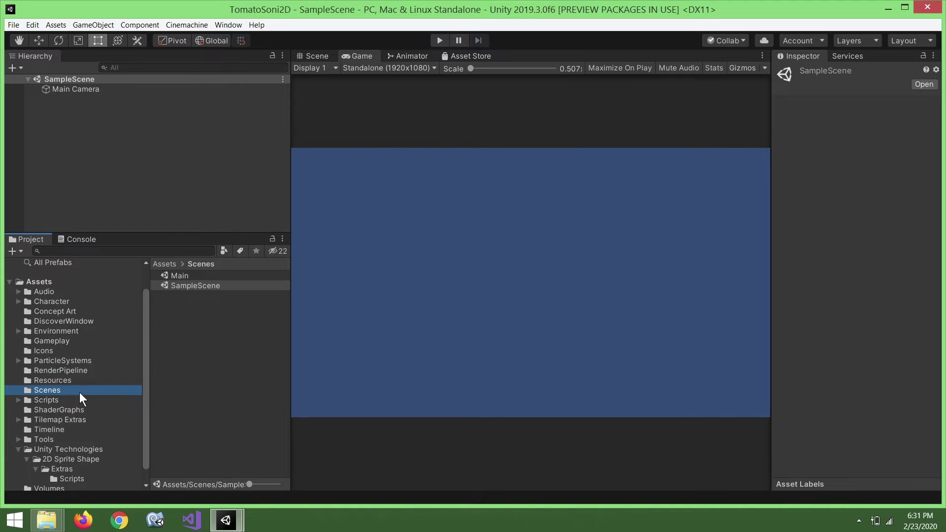
{"action": "scroll", "coordinate": [75, 430], "scroll_direction": "down", "scroll_amount": 1}
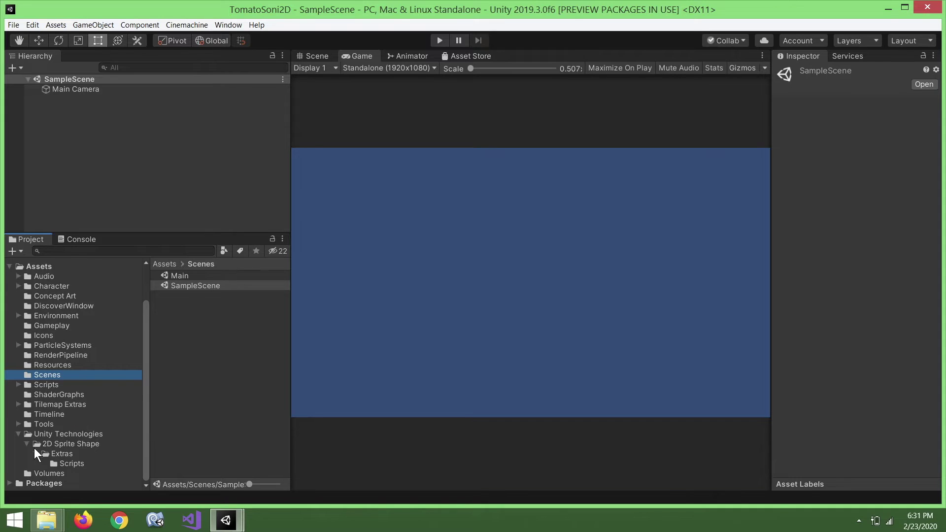
{"action": "left_click", "coordinate": [18, 433]}
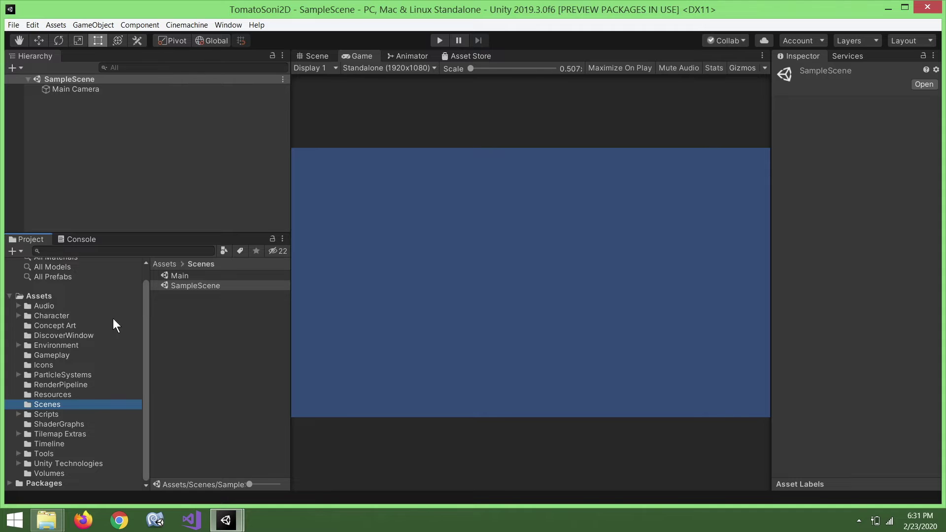
{"action": "left_click", "coordinate": [186, 277]}
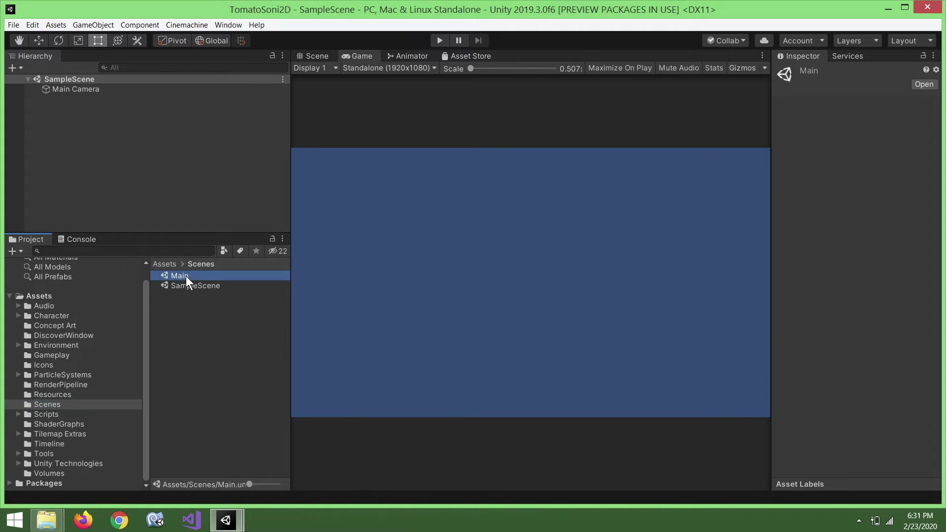
{"action": "double_click", "coordinate": [186, 276]}
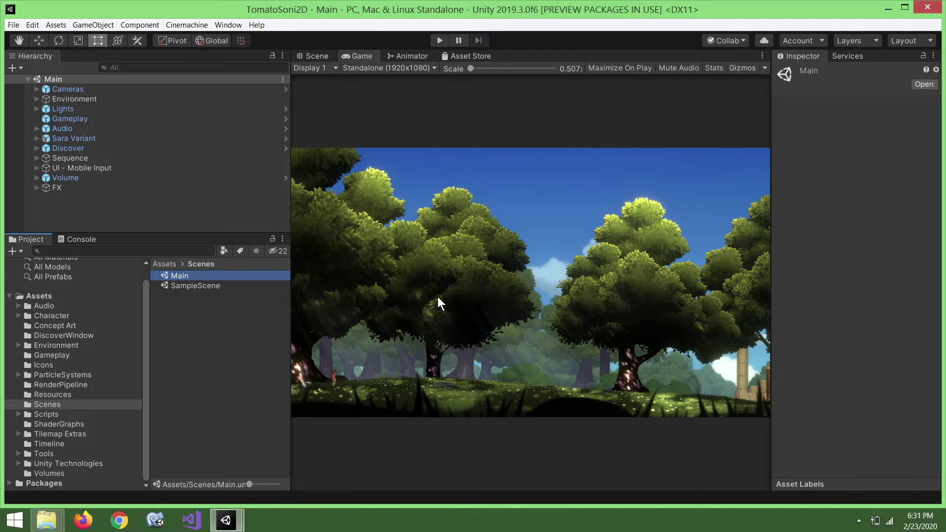
{"action": "double_click", "coordinate": [220, 288]}
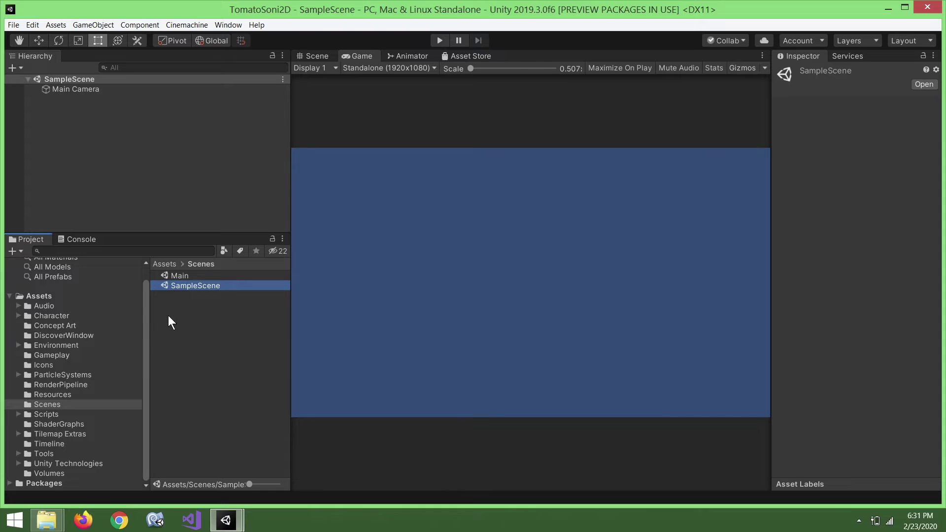
Add a folder named 'TomatoSoni' under Assets/Character and open it.
{"action": "left_click", "coordinate": [78, 318]}
{"action": "right_click", "coordinate": [186, 345]}
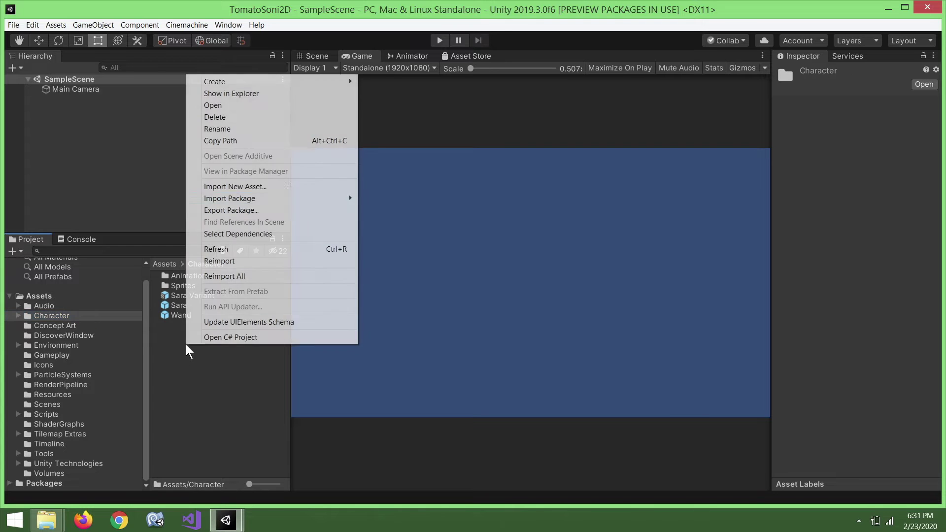
{"action": "mouse_move", "coordinate": [310, 83]}
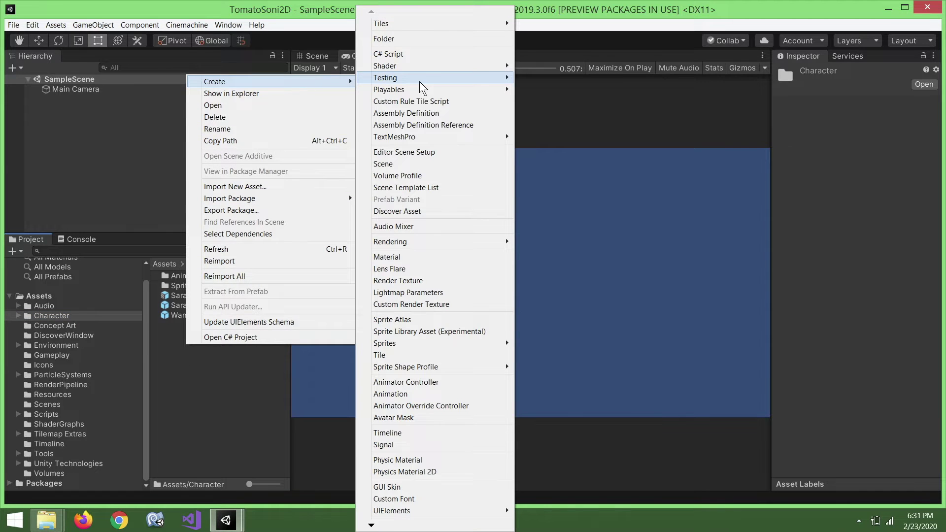
{"action": "left_click", "coordinate": [430, 38]}
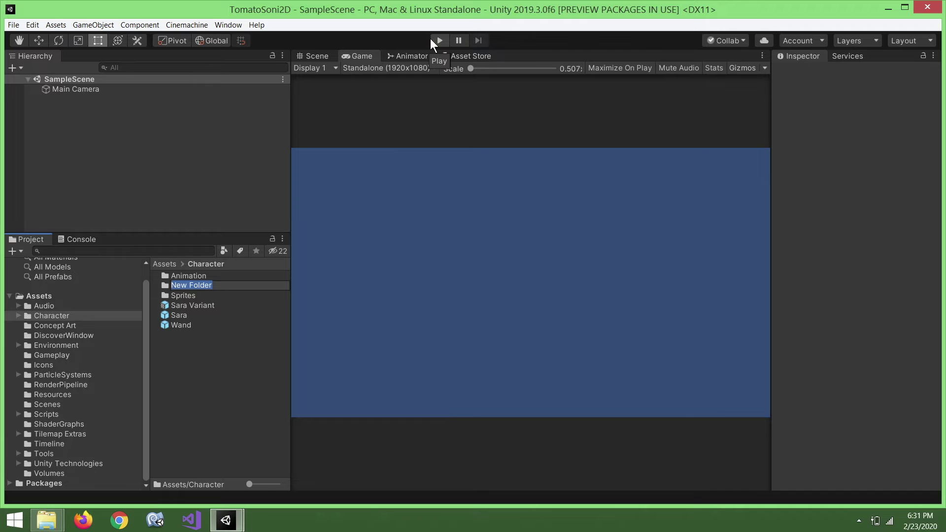
{"action": "type", "text": "TomatoSoni"}
{"action": "key", "text": "Return"}
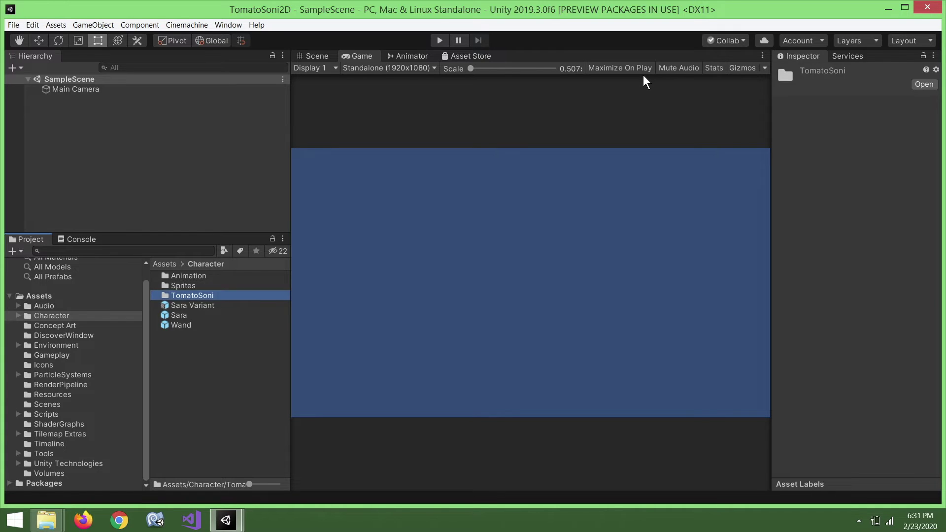
{"action": "key", "text": "Return"}
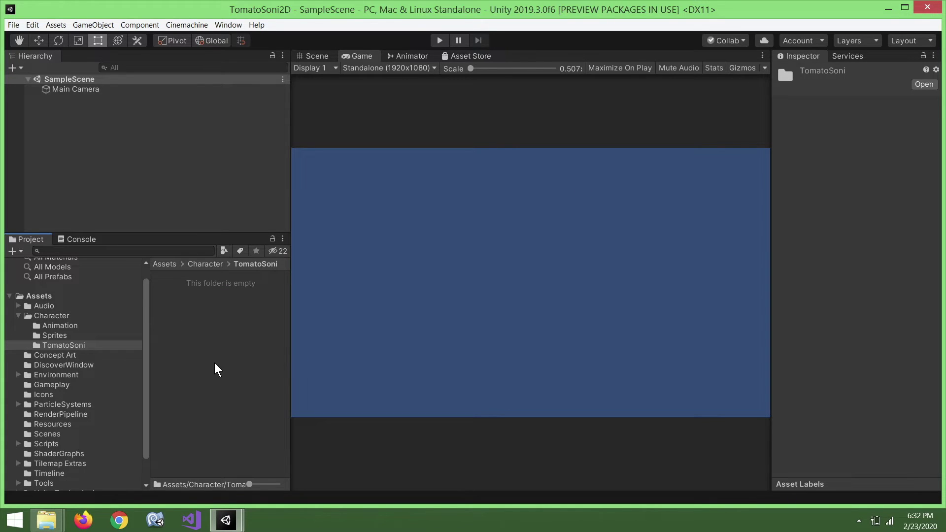
Drag TSoniCharacter.png from the TomatoSoniArt Explorer window into the TomatoSoni folder.
{"action": "mouse_move", "coordinate": [47, 520]}
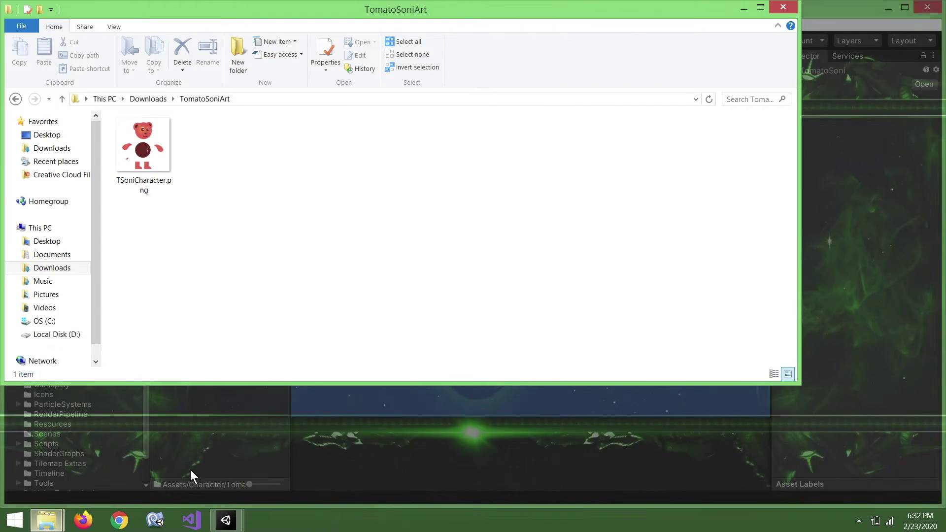
{"action": "left_click", "coordinate": [190, 469]}
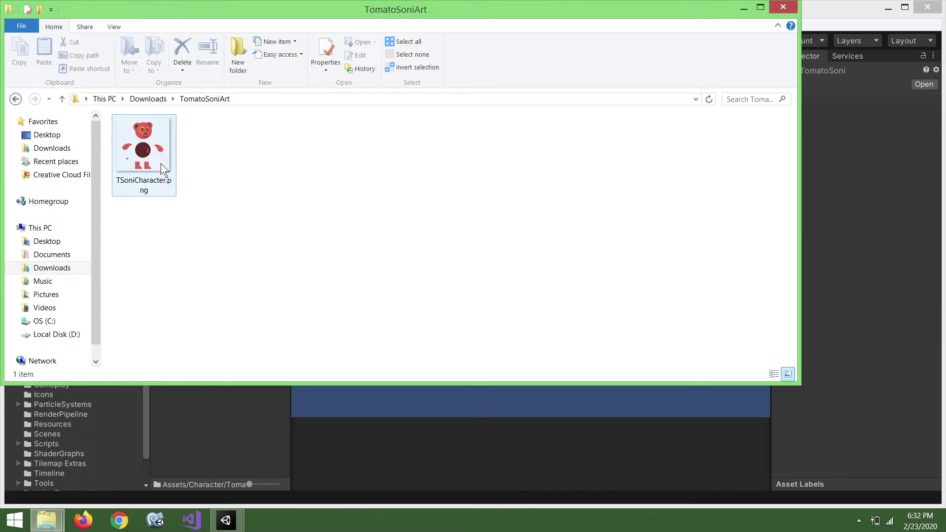
{"action": "left_click", "coordinate": [142, 148]}
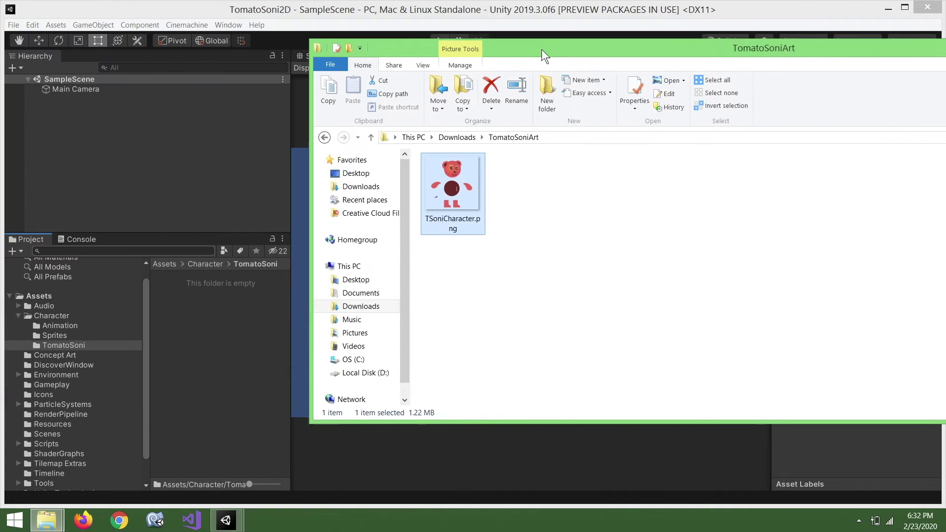
{"action": "left_click_drag", "start_coordinate": [232, 10], "coordinate": [569, 54]}
{"action": "left_click_drag", "start_coordinate": [486, 190], "coordinate": [209, 311]}
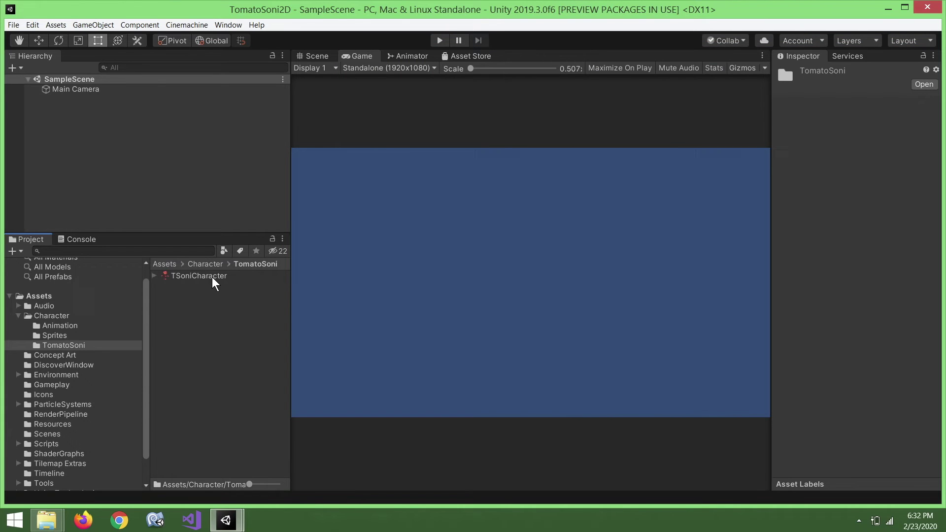
Preview the imported TSoniCharacter image at full size, then close it.
{"action": "left_click", "coordinate": [212, 277]}
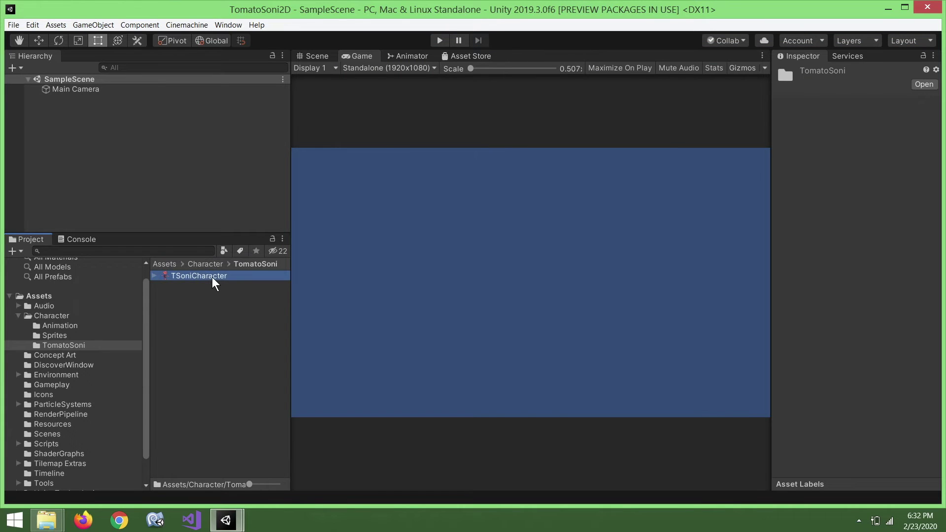
{"action": "double_click", "coordinate": [212, 277]}
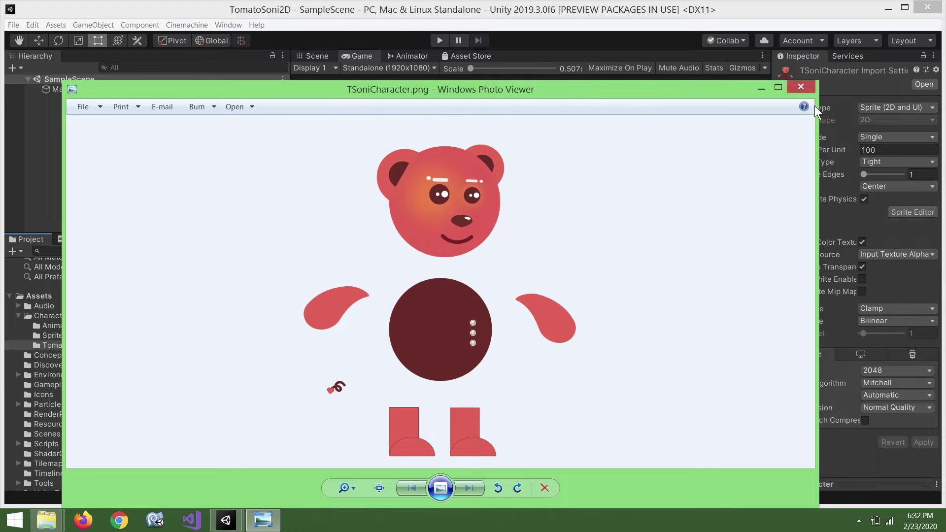
{"action": "left_click", "coordinate": [802, 84]}
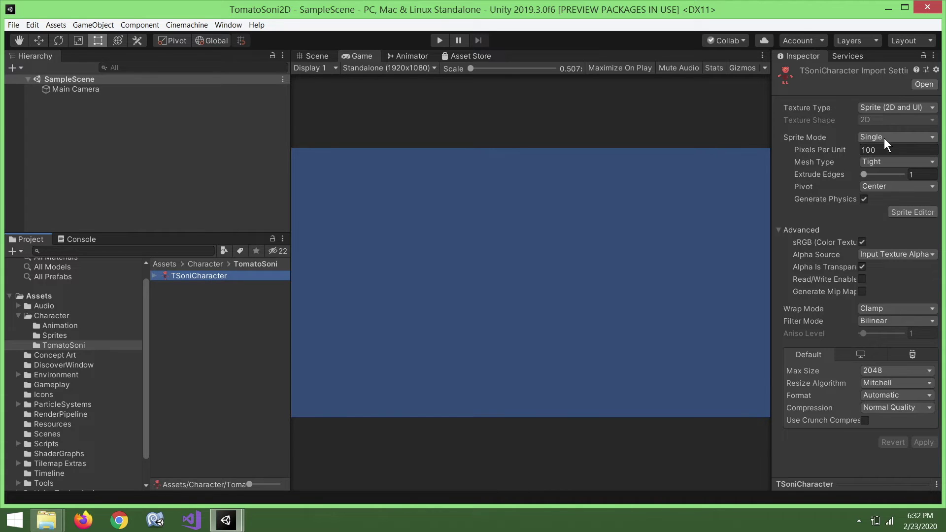
Switch TSoniCharacter's Sprite Mode to Multiple and launch the Sprite Editor.
{"action": "left_click", "coordinate": [909, 141]}
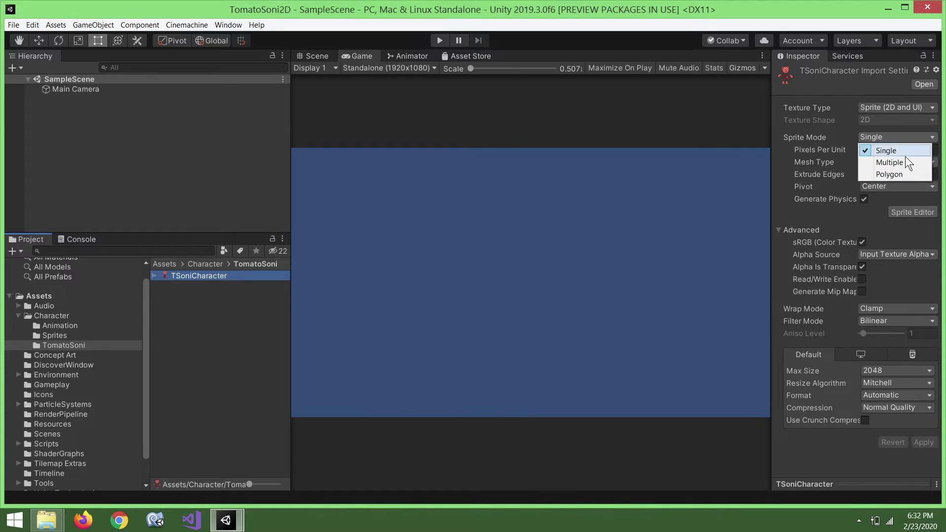
{"action": "left_click", "coordinate": [911, 164]}
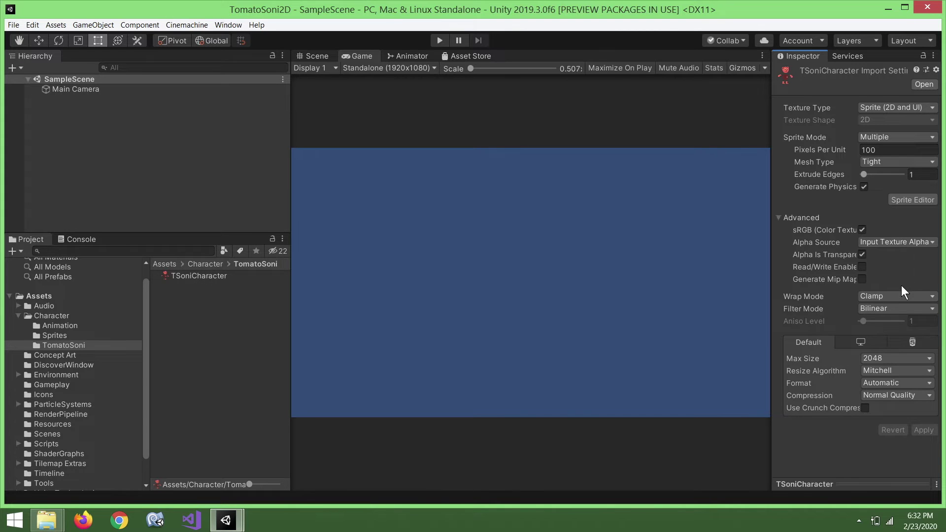
{"action": "left_click", "coordinate": [907, 200]}
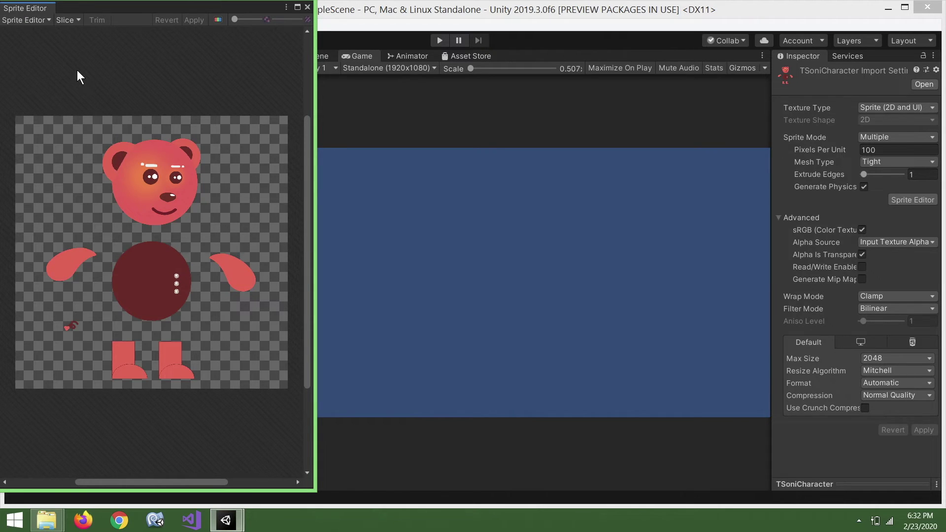
Run an Automatic slice on the TSoniCharacter sheet.
{"action": "left_click", "coordinate": [76, 22]}
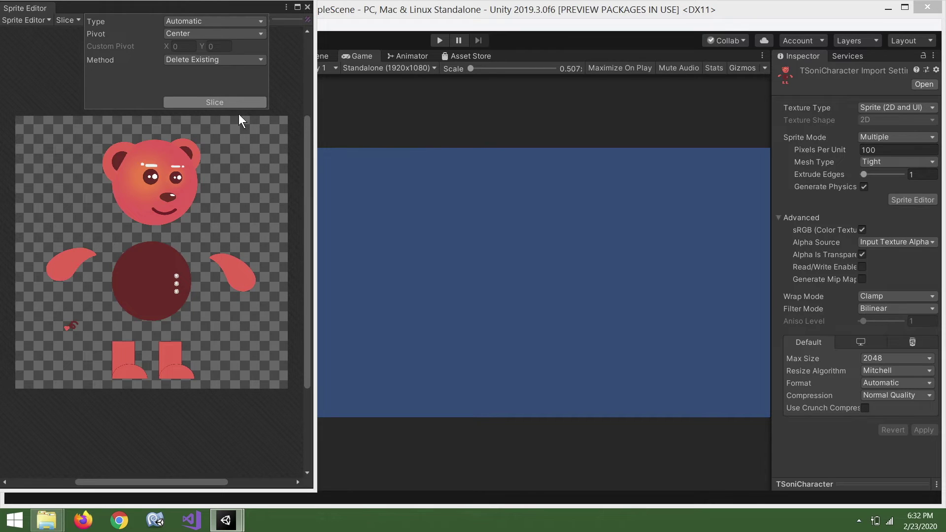
{"action": "left_click", "coordinate": [245, 103]}
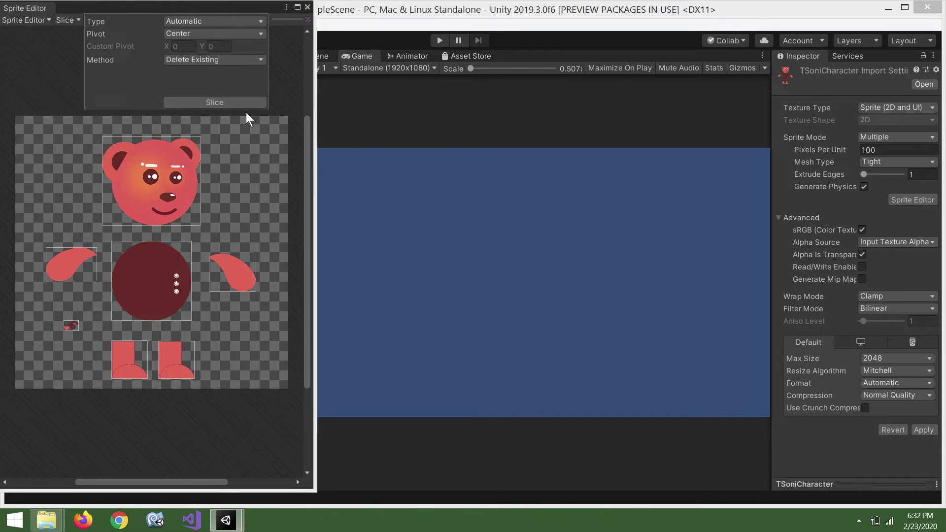
{"action": "left_click", "coordinate": [54, 85]}
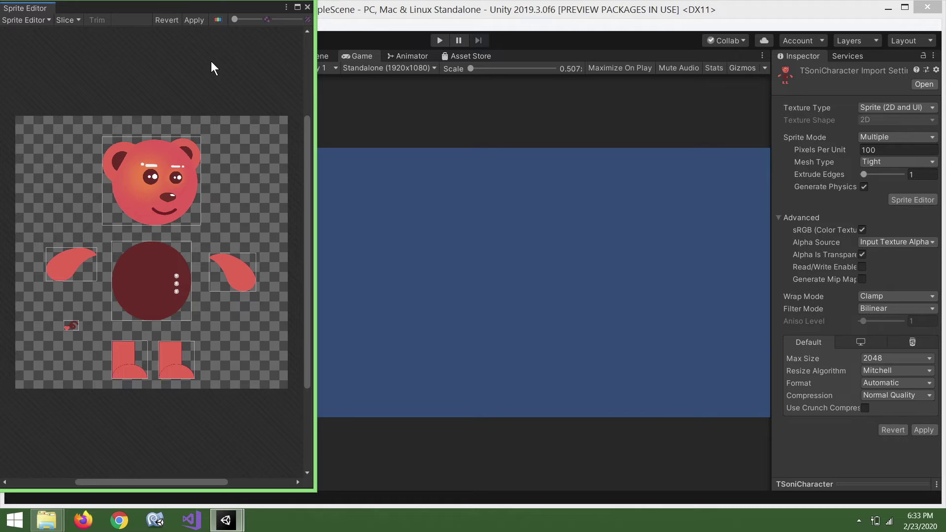
Apply the slices and set the head pivot to Bottom Center, body to Top Center.
{"action": "left_click", "coordinate": [199, 20]}
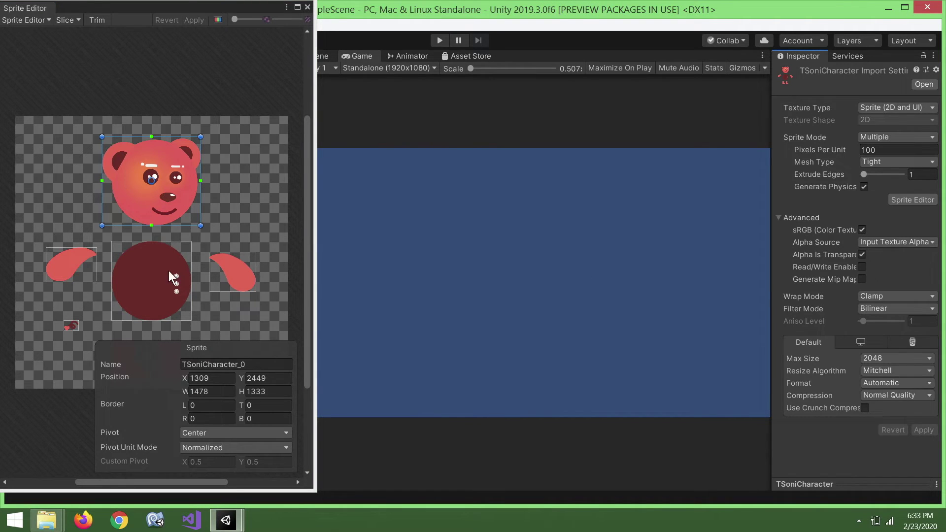
{"action": "left_click", "coordinate": [201, 433]}
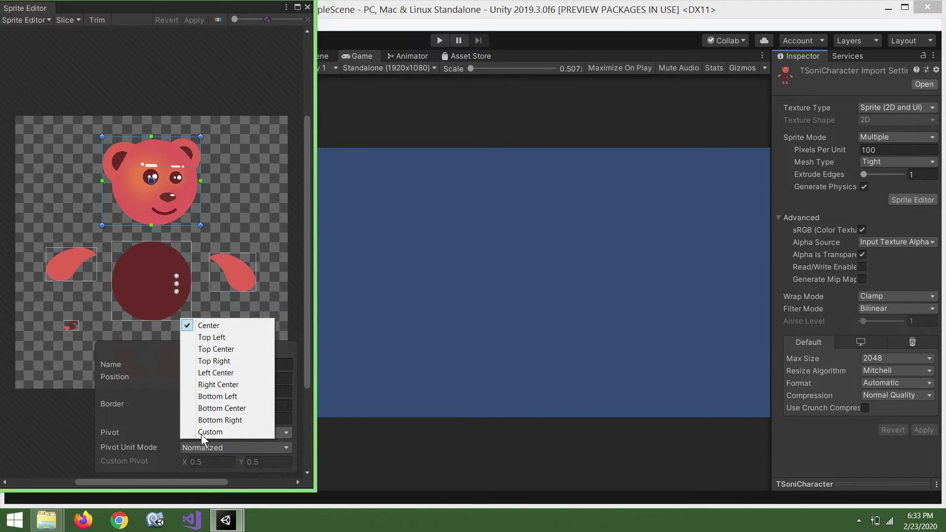
{"action": "left_click", "coordinate": [213, 408]}
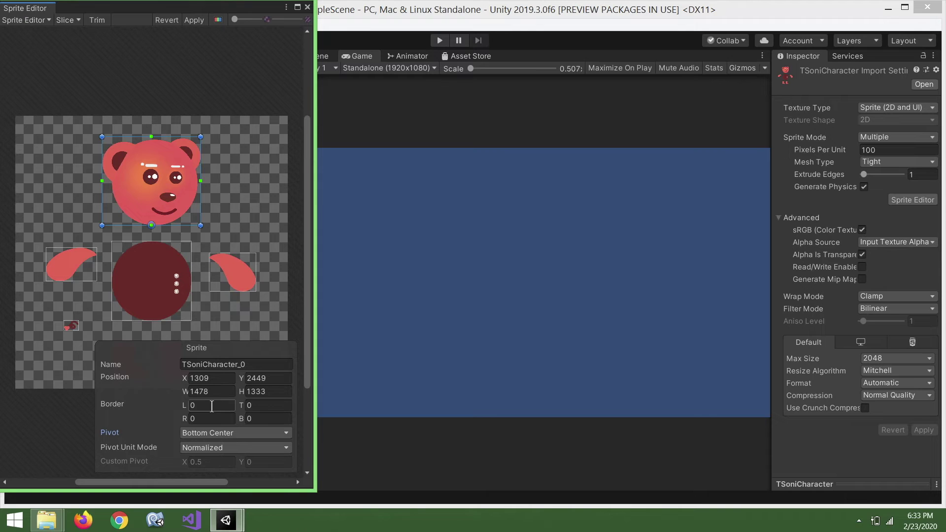
{"action": "left_click", "coordinate": [157, 281]}
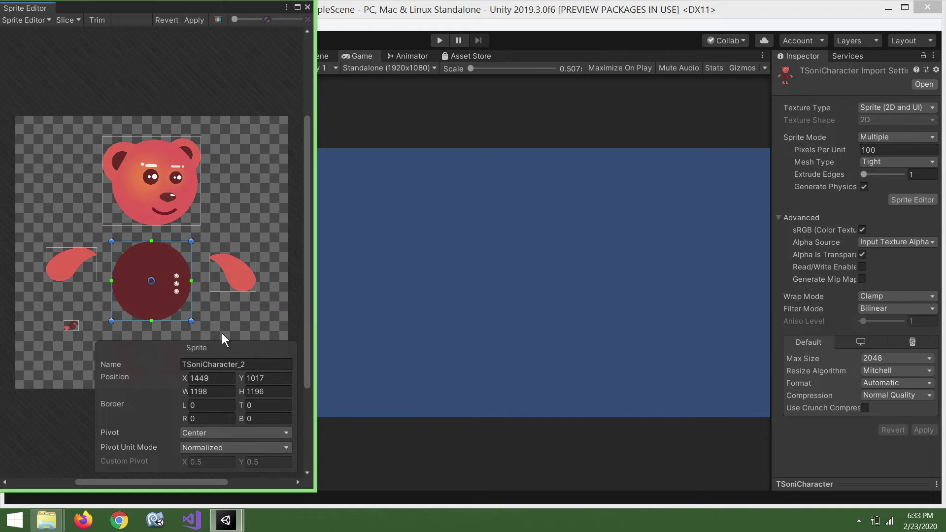
{"action": "left_click", "coordinate": [219, 433]}
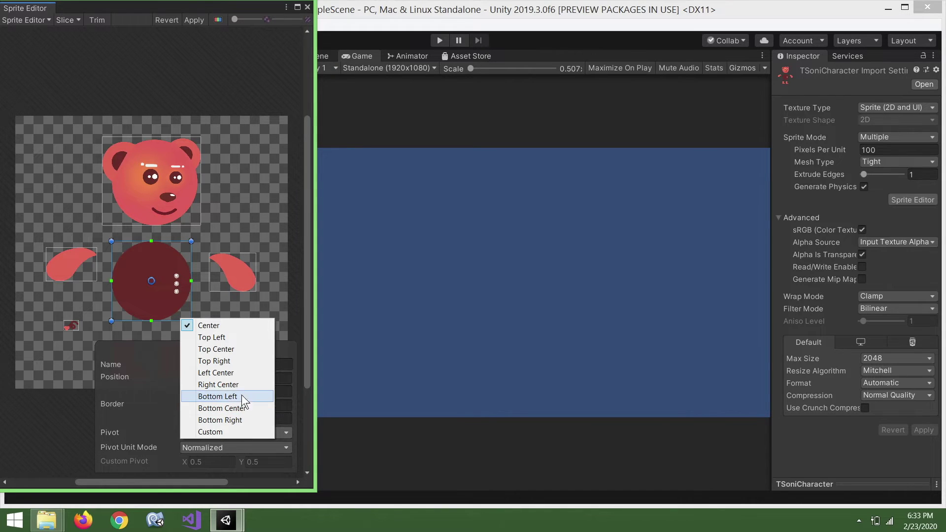
{"action": "left_click", "coordinate": [247, 350]}
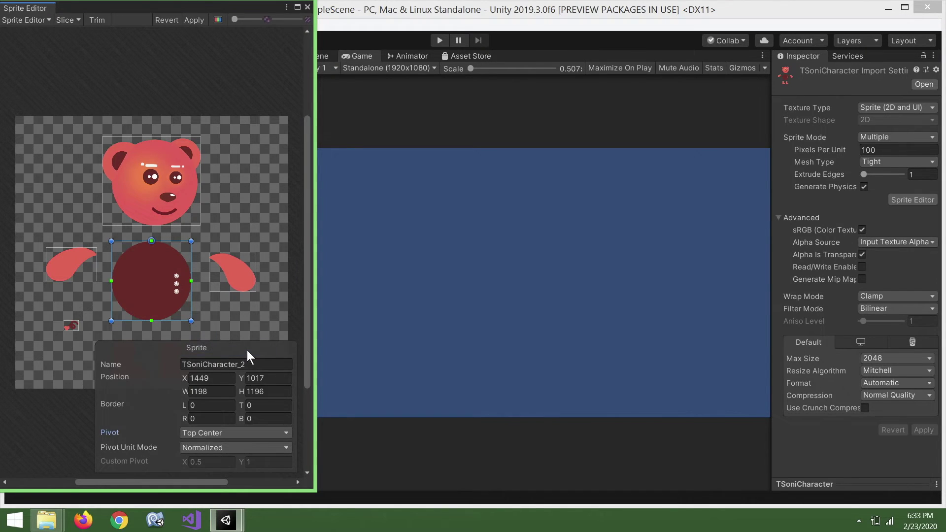
Drag the left and right arm pivots to their shoulder ends.
{"action": "left_click", "coordinate": [81, 263]}
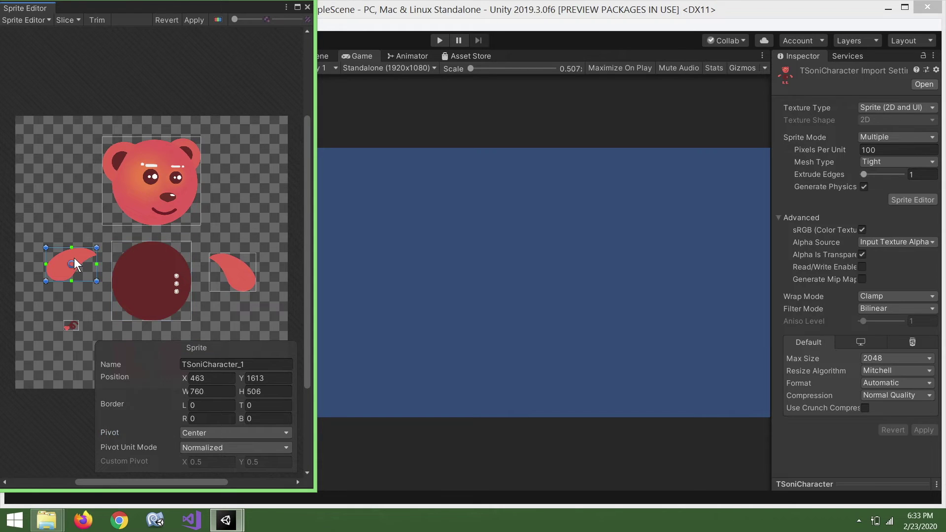
{"action": "left_click", "coordinate": [275, 433]}
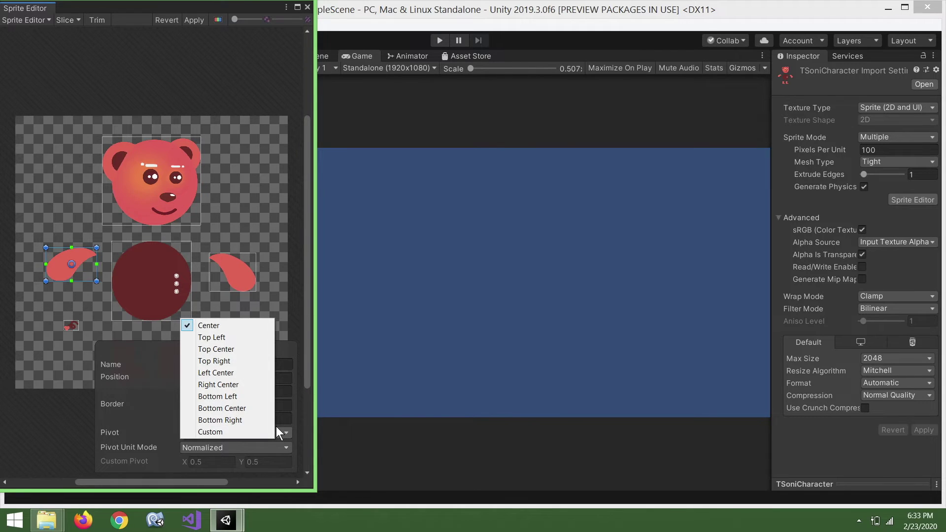
{"action": "left_click", "coordinate": [148, 380]}
{"action": "left_click_drag", "start_coordinate": [72, 264], "coordinate": [93, 254]}
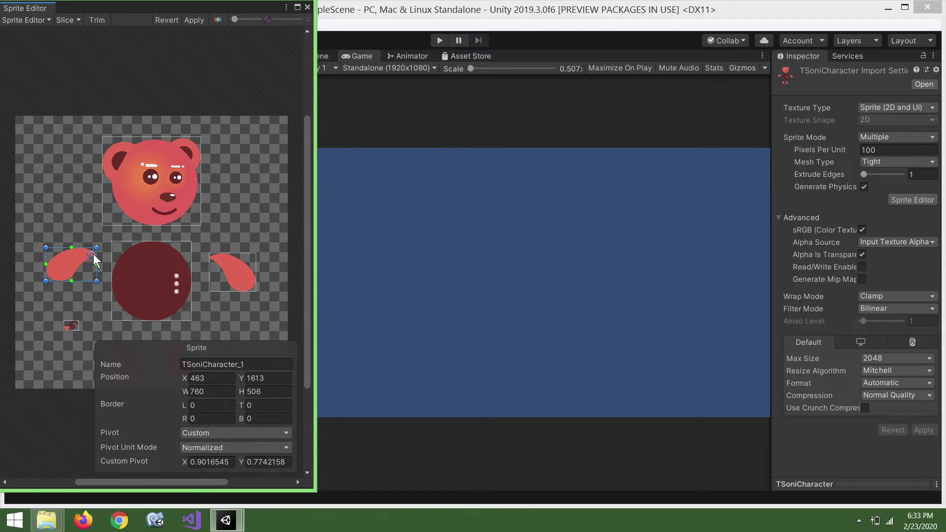
{"action": "left_click", "coordinate": [235, 277]}
{"action": "left_click_drag", "start_coordinate": [231, 270], "coordinate": [213, 261]}
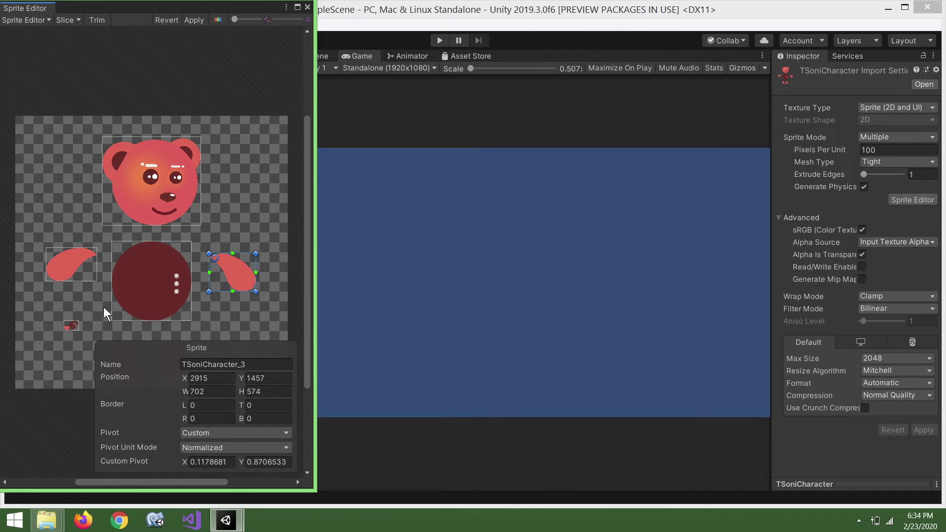
Move the small curled sprite's pivot to its right edge.
{"action": "scroll", "coordinate": [73, 327], "scroll_direction": "up", "scroll_amount": 2}
{"action": "scroll", "coordinate": [73, 328], "scroll_direction": "up", "scroll_amount": 2}
{"action": "scroll", "coordinate": [73, 327], "scroll_direction": "up", "scroll_amount": 2}
{"action": "left_click", "coordinate": [80, 321]}
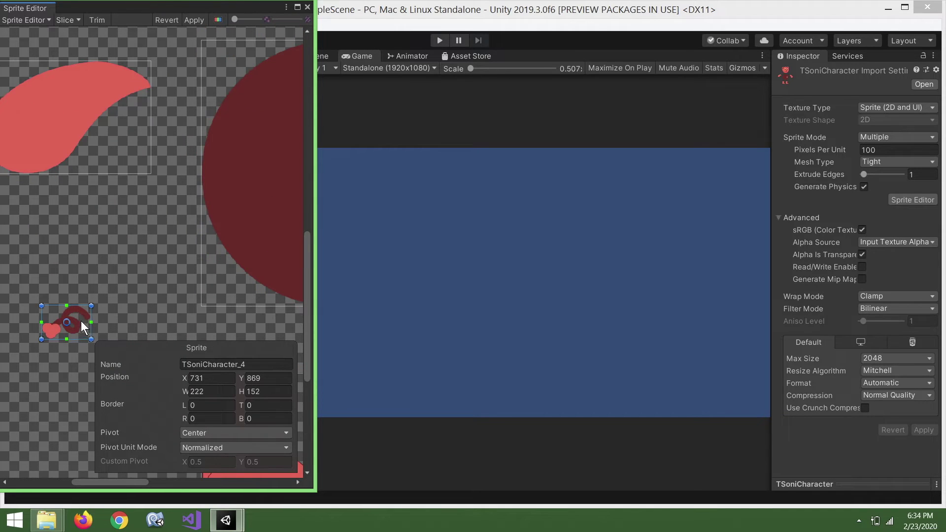
{"action": "left_click_drag", "start_coordinate": [67, 322], "coordinate": [87, 314]}
Move both boot sprites' pivots to their top edges, TSoniCharacter_6 at X 0.38, Y 0.98.
{"action": "scroll", "coordinate": [215, 311], "scroll_direction": "down", "scroll_amount": 2}
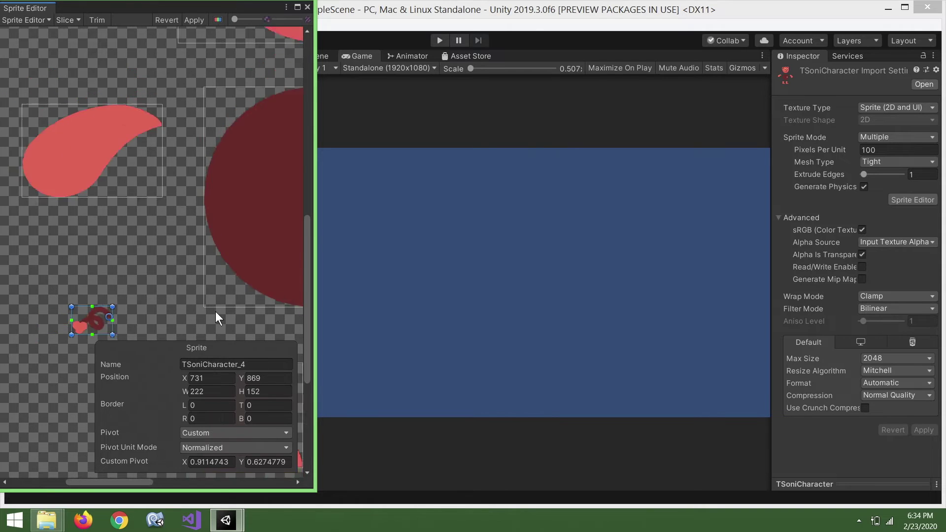
{"action": "scroll", "coordinate": [229, 318], "scroll_direction": "down", "scroll_amount": 1}
{"action": "middle_click_drag", "start_coordinate": [229, 317], "coordinate": [113, 184]}
{"action": "left_click", "coordinate": [131, 268]}
{"action": "left_click_drag", "start_coordinate": [132, 264], "coordinate": [116, 221]}
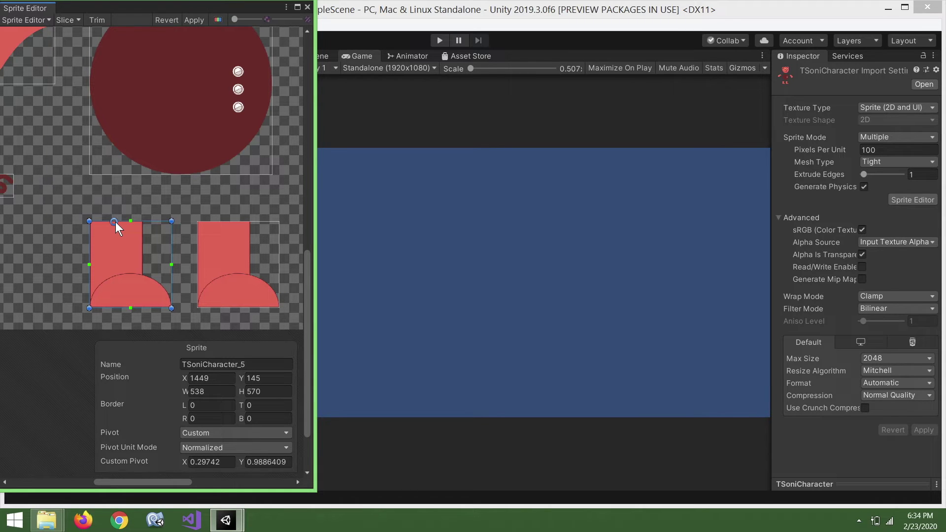
{"action": "left_click", "coordinate": [227, 274]}
{"action": "left_click_drag", "start_coordinate": [238, 263], "coordinate": [229, 222]}
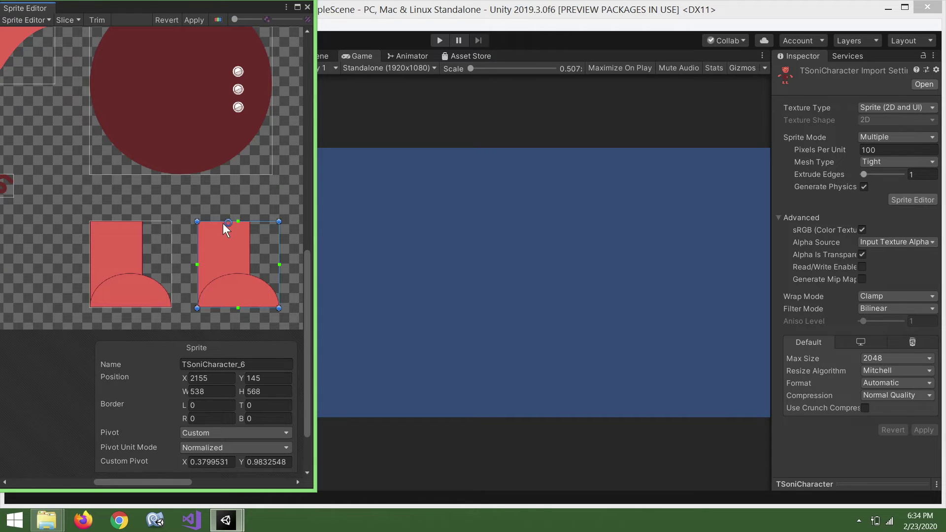
{"action": "scroll", "coordinate": [209, 252], "scroll_direction": "down", "scroll_amount": 5}
Rename the two boot sprites to LeftLeg and RightLeg.
{"action": "left_click", "coordinate": [249, 363]}
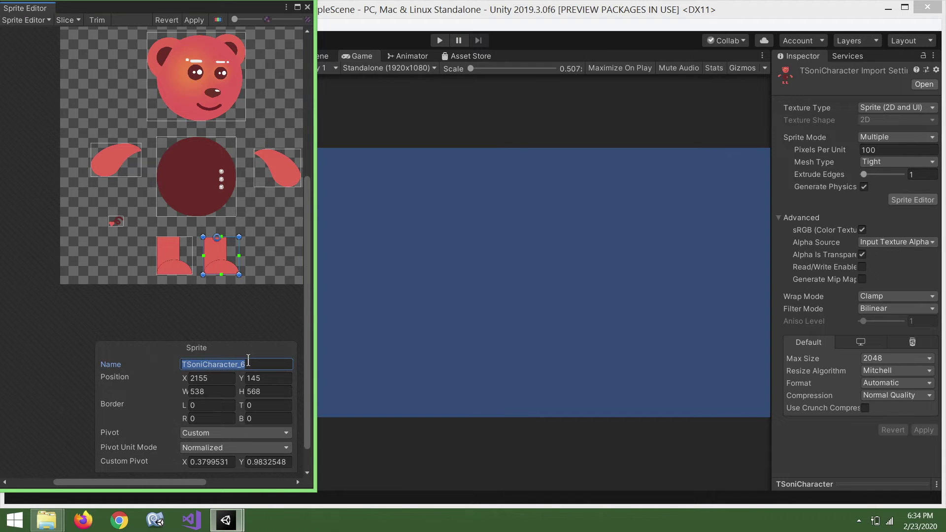
{"action": "type", "text": "LeftLeg"}
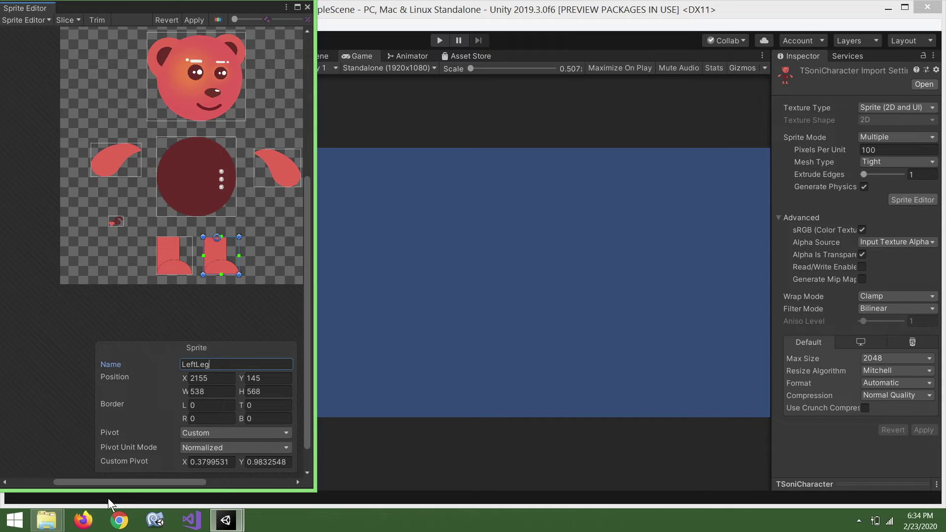
{"action": "left_click", "coordinate": [174, 269]}
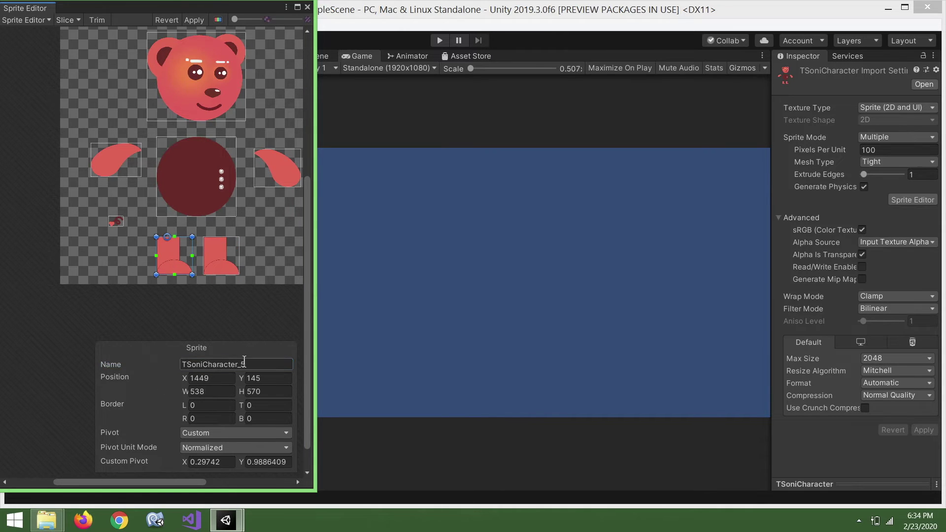
{"action": "left_click", "coordinate": [244, 364]}
{"action": "type", "text": "RightLeg"}
Rename the right-side arm to LeftHand, the left-side arm to RightHand, and the torso to Body.
{"action": "left_click", "coordinate": [294, 173]}
{"action": "left_click", "coordinate": [253, 366]}
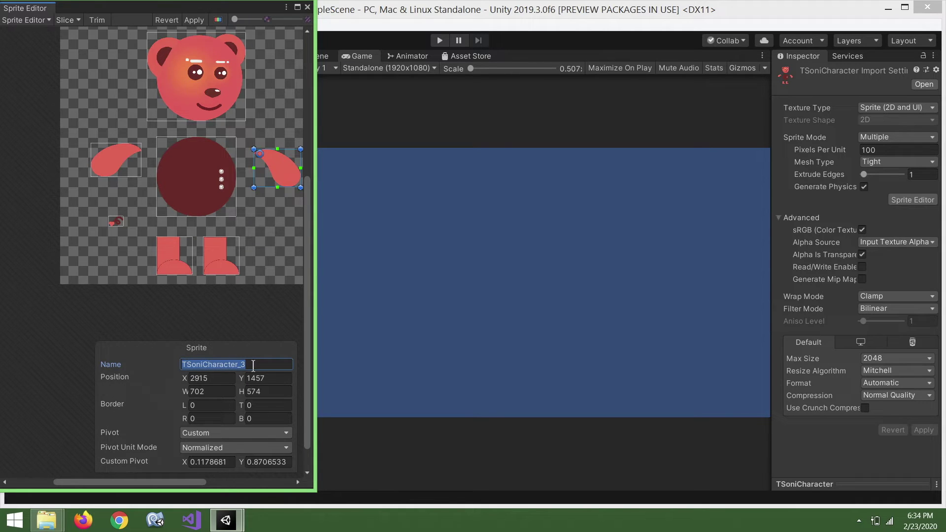
{"action": "type", "text": "LeftHand"}
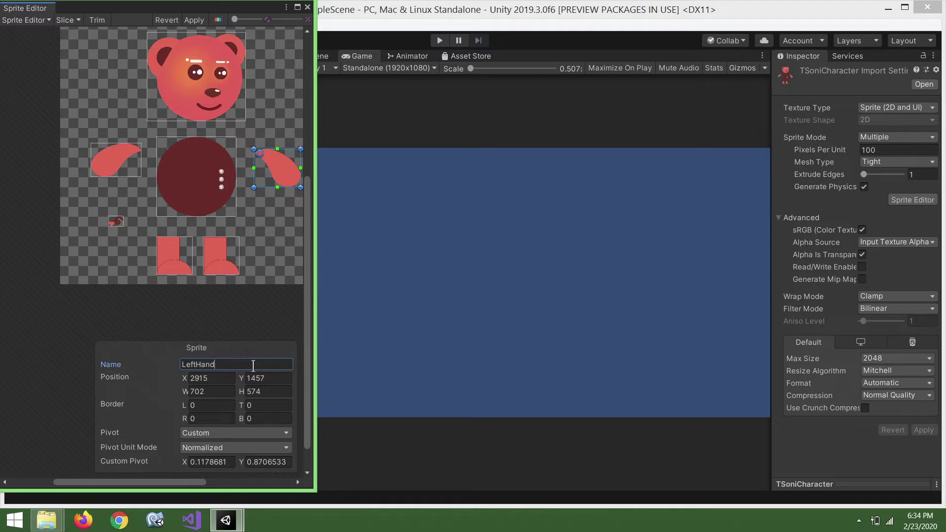
{"action": "left_click", "coordinate": [124, 164]}
{"action": "left_click", "coordinate": [206, 369]}
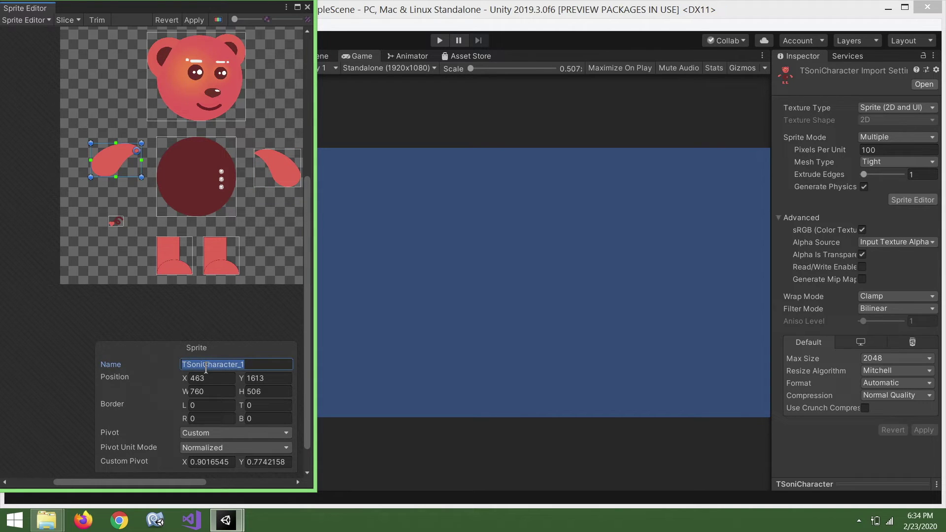
{"action": "type", "text": "RightHand"}
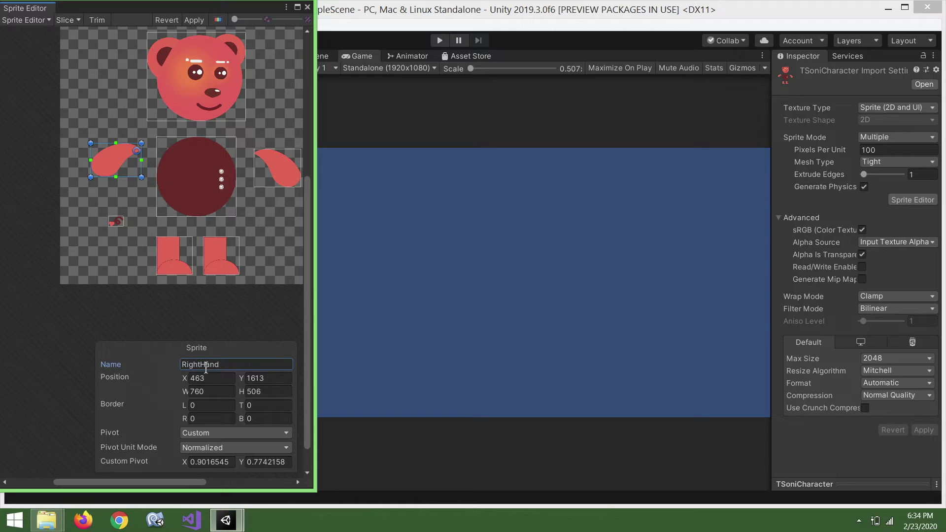
{"action": "left_click", "coordinate": [209, 196]}
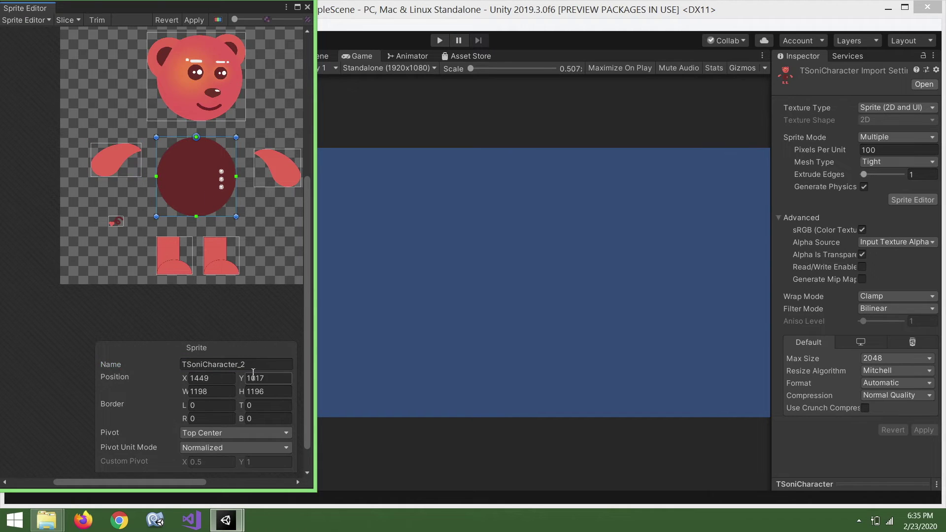
{"action": "left_click", "coordinate": [254, 364]}
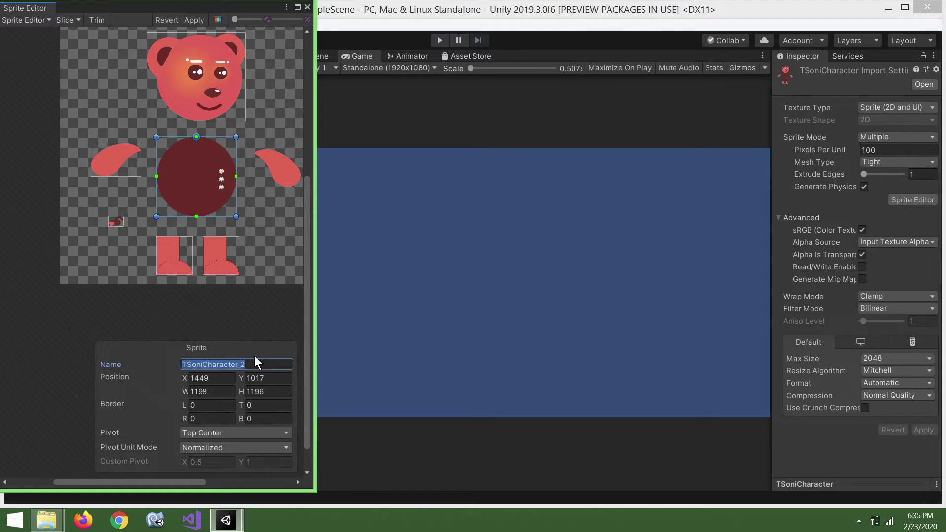
{"action": "type", "text": "Body"}
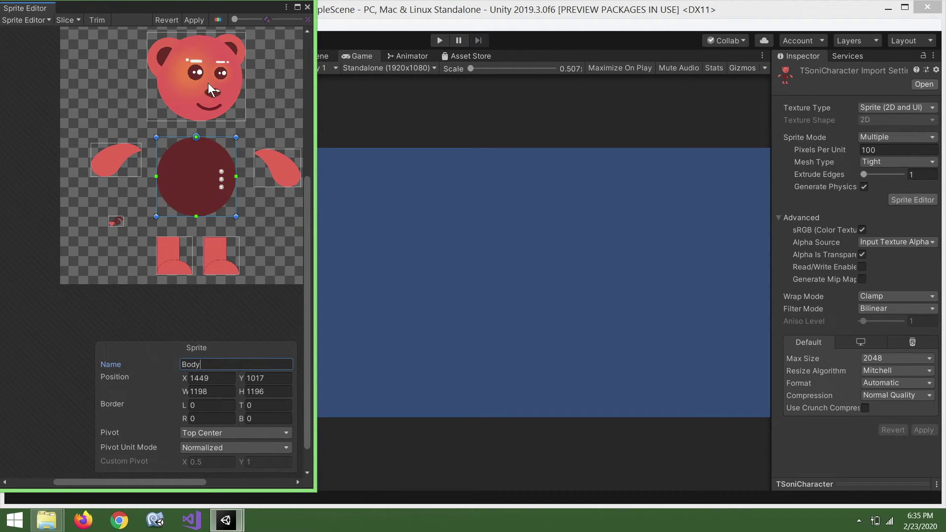
Rename the head sprite to Head, apply the changes, and close the Sprite Editor.
{"action": "left_click", "coordinate": [208, 82]}
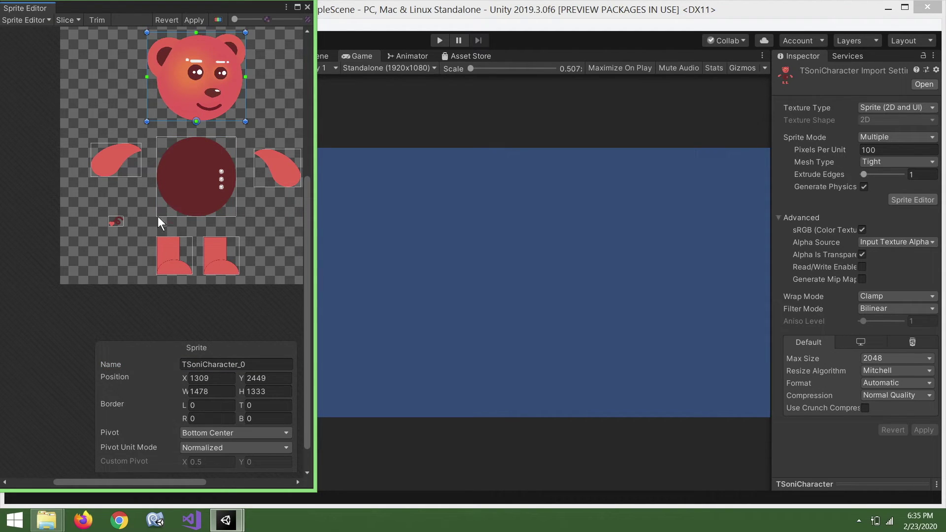
{"action": "left_click", "coordinate": [265, 358]}
{"action": "type", "text": "Head"}
{"action": "left_click", "coordinate": [202, 21]}
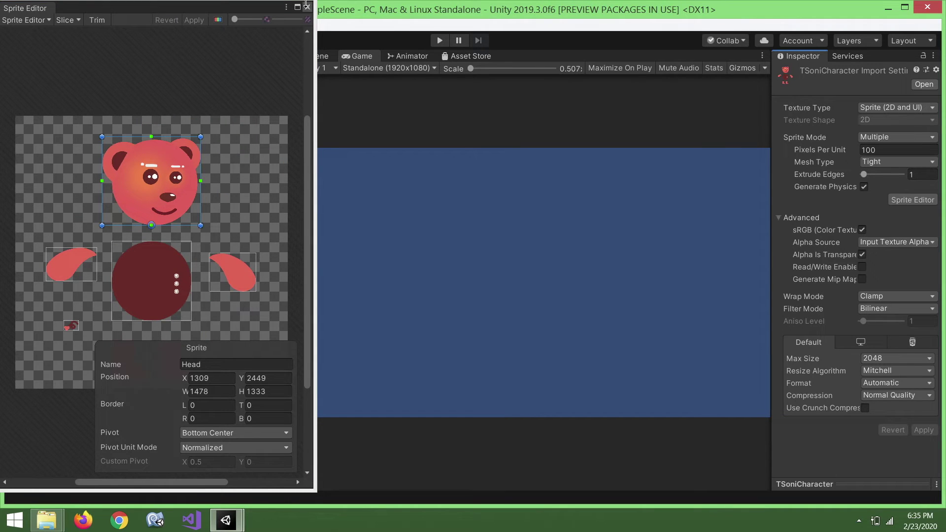
{"action": "left_click", "coordinate": [307, 7]}
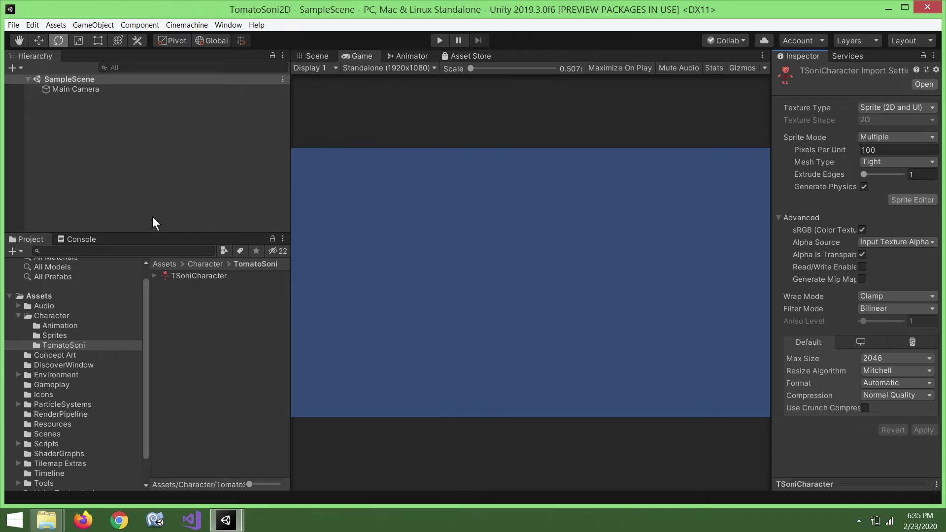
{"action": "left_click", "coordinate": [189, 275]}
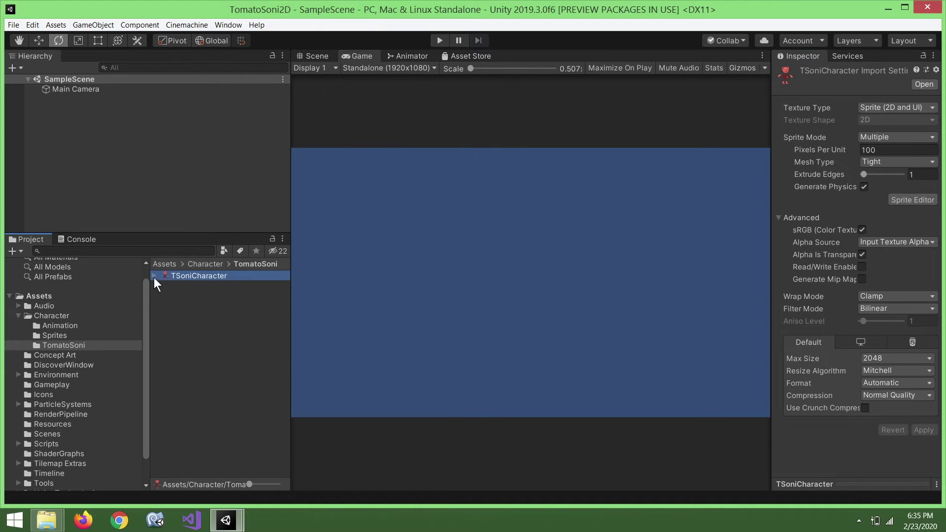
{"action": "left_click", "coordinate": [155, 276]}
{"action": "left_click", "coordinate": [227, 287]}
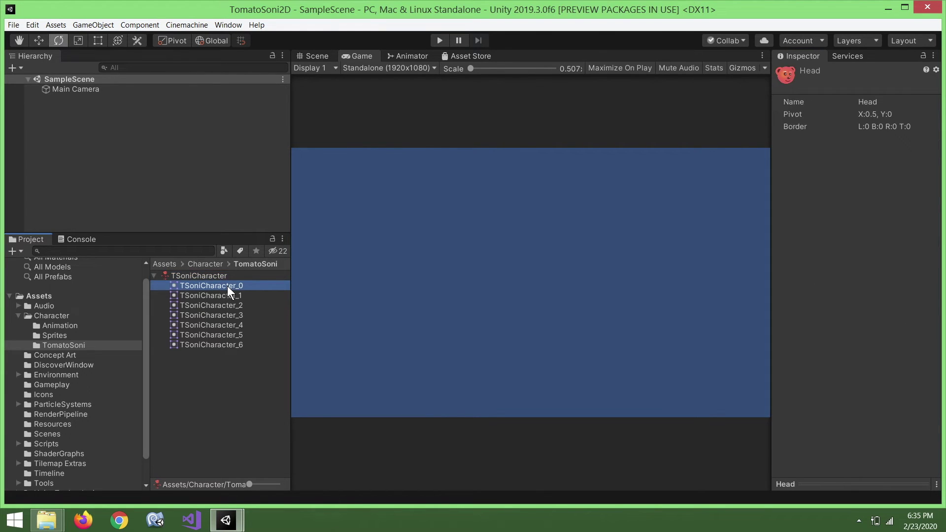
{"action": "left_click", "coordinate": [226, 302]}
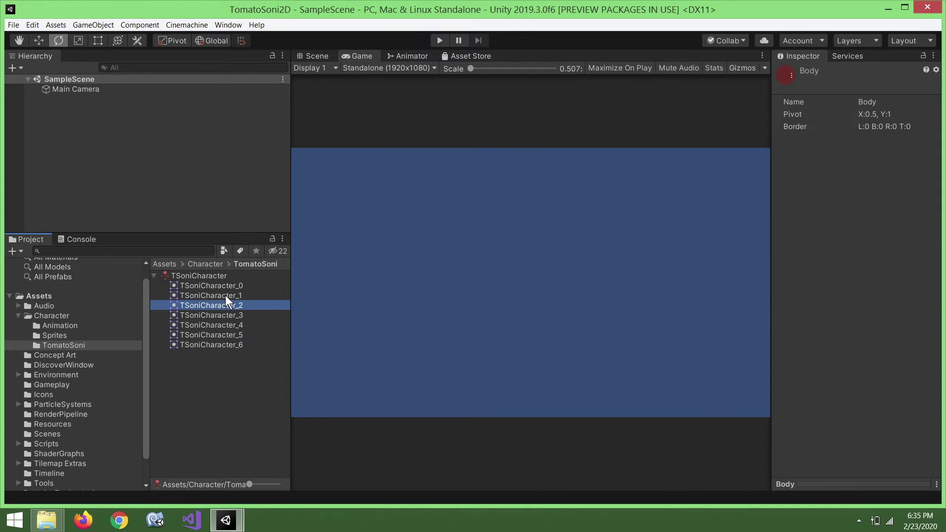
{"action": "left_click", "coordinate": [226, 287]}
{"action": "left_click", "coordinate": [226, 294]}
{"action": "left_click", "coordinate": [226, 302]}
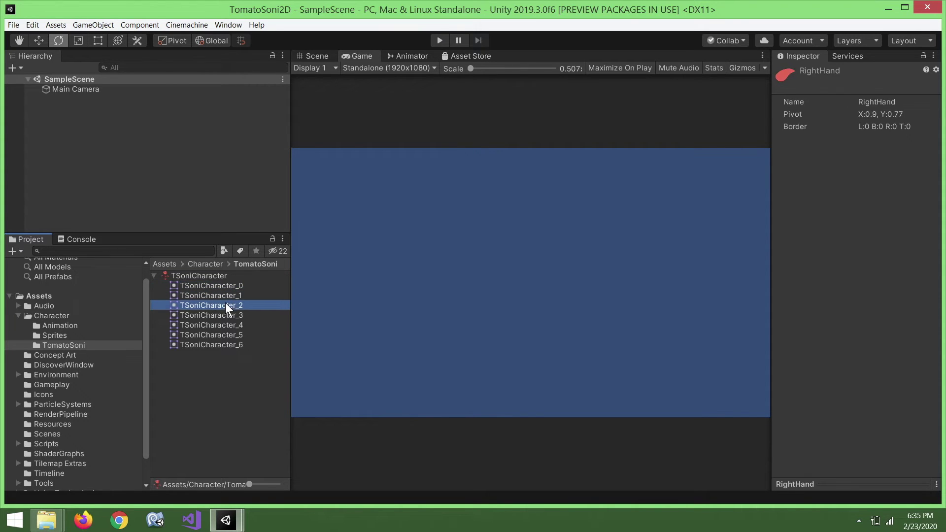
{"action": "left_click", "coordinate": [226, 314]}
{"action": "left_click", "coordinate": [224, 324]}
{"action": "left_click", "coordinate": [223, 335]}
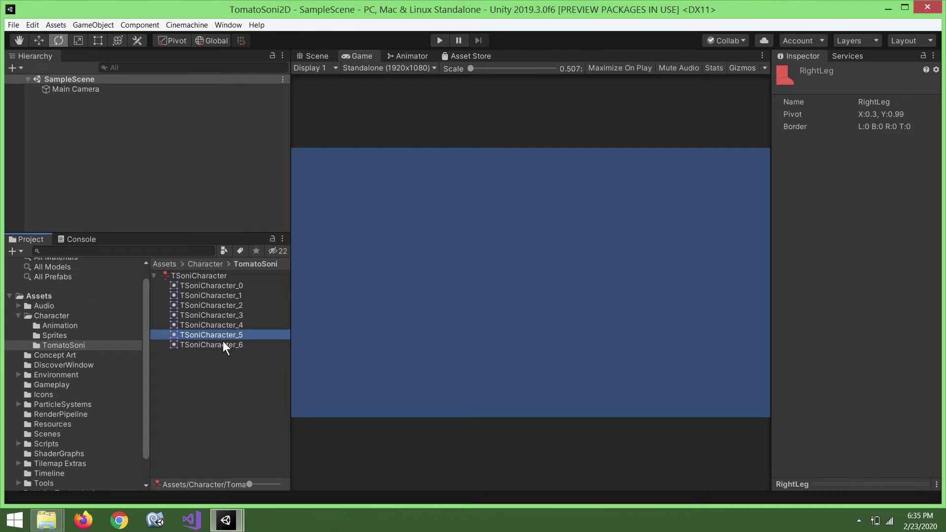
{"action": "left_click", "coordinate": [224, 345]}
{"action": "left_click", "coordinate": [226, 276]}
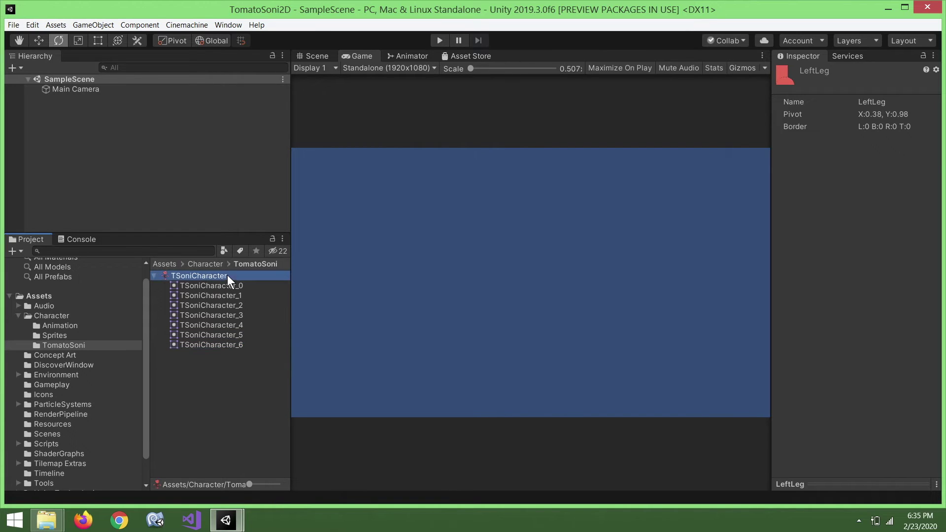
{"action": "left_click", "coordinate": [155, 277]}
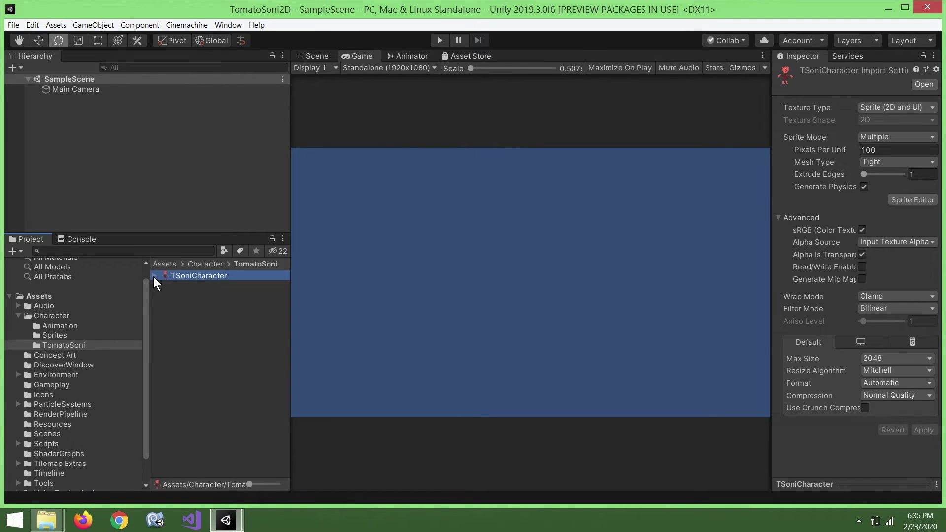
Add Environment_Background_Middle and Environment_Middle_Exterior from Assets > Environment > Prefabs to the scene.
{"action": "left_click", "coordinate": [298, 54]}
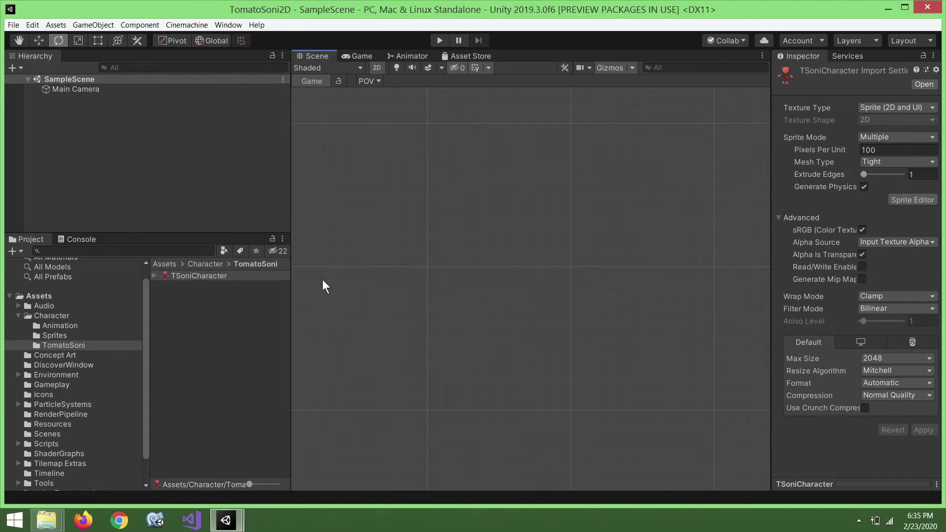
{"action": "left_click", "coordinate": [69, 375]}
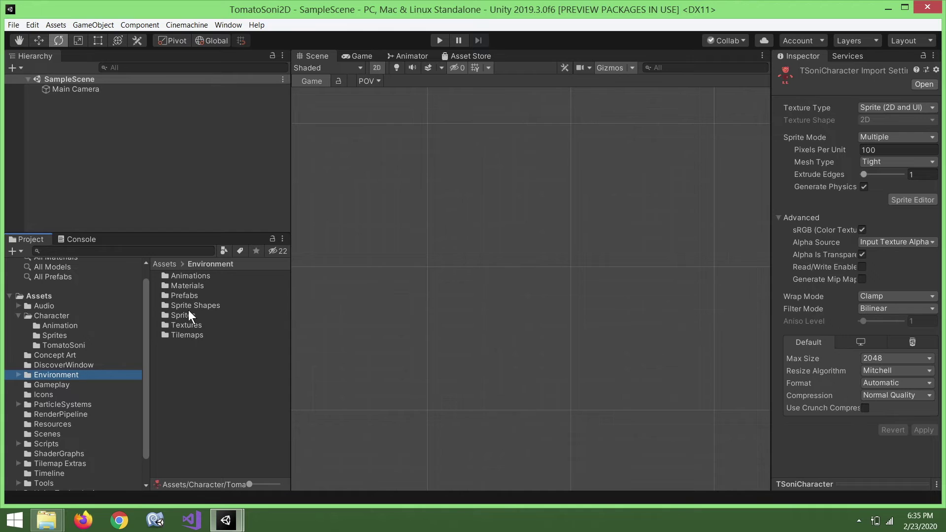
{"action": "left_click", "coordinate": [18, 375]}
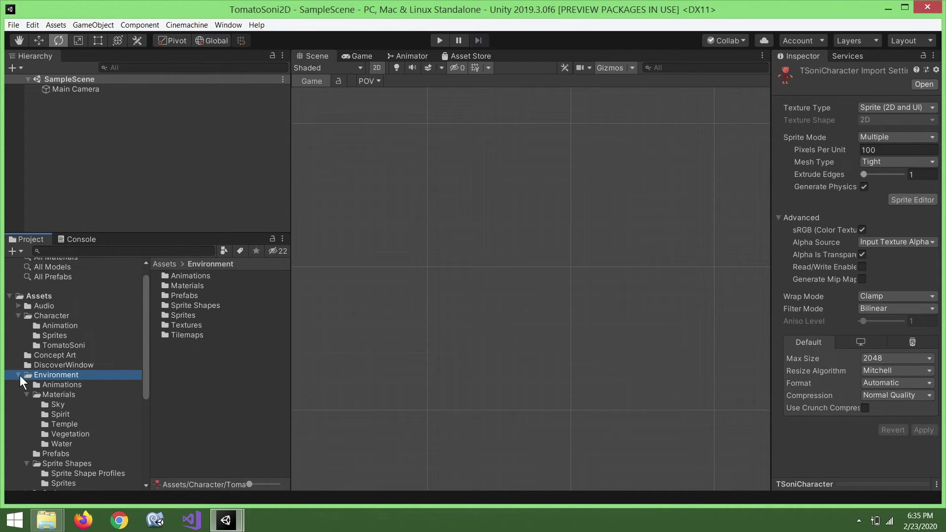
{"action": "double_click", "coordinate": [210, 295]}
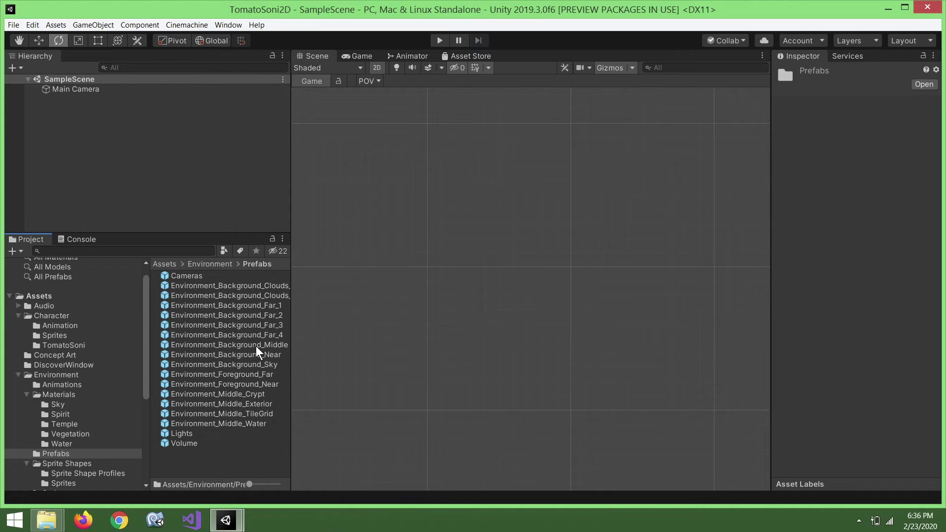
{"action": "left_click_drag", "start_coordinate": [255, 346], "coordinate": [194, 191]}
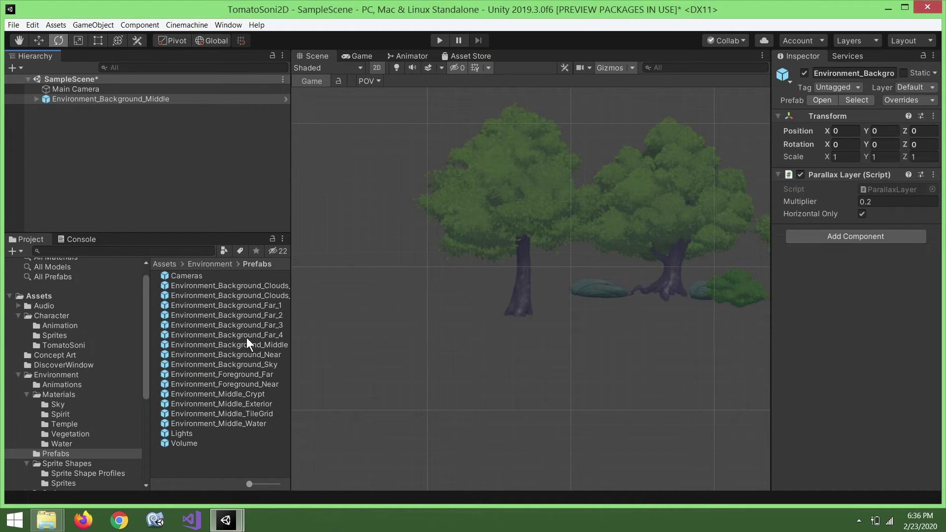
{"action": "left_click_drag", "start_coordinate": [262, 404], "coordinate": [199, 164]}
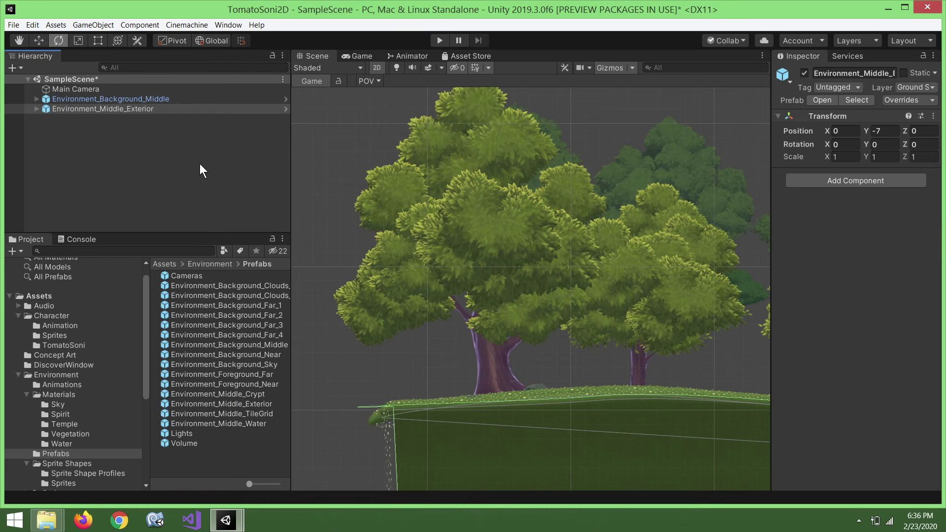
Zoom and pan the Scene view to see the trees and the ground's left edge.
{"action": "scroll", "coordinate": [497, 267], "scroll_direction": "down", "scroll_amount": 1}
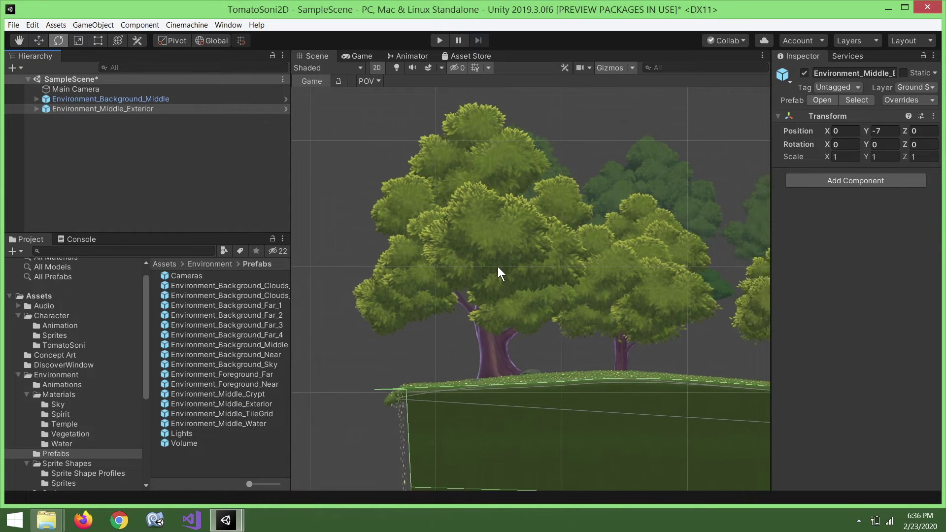
{"action": "scroll", "coordinate": [498, 267], "scroll_direction": "down", "scroll_amount": 2}
{"action": "scroll", "coordinate": [498, 267], "scroll_direction": "down", "scroll_amount": 2}
{"action": "scroll", "coordinate": [498, 268], "scroll_direction": "down", "scroll_amount": 1}
{"action": "scroll", "coordinate": [498, 267], "scroll_direction": "down", "scroll_amount": 1}
{"action": "scroll", "coordinate": [611, 294], "scroll_direction": "down", "scroll_amount": 1}
{"action": "middle_click_drag", "start_coordinate": [650, 284], "coordinate": [547, 298]}
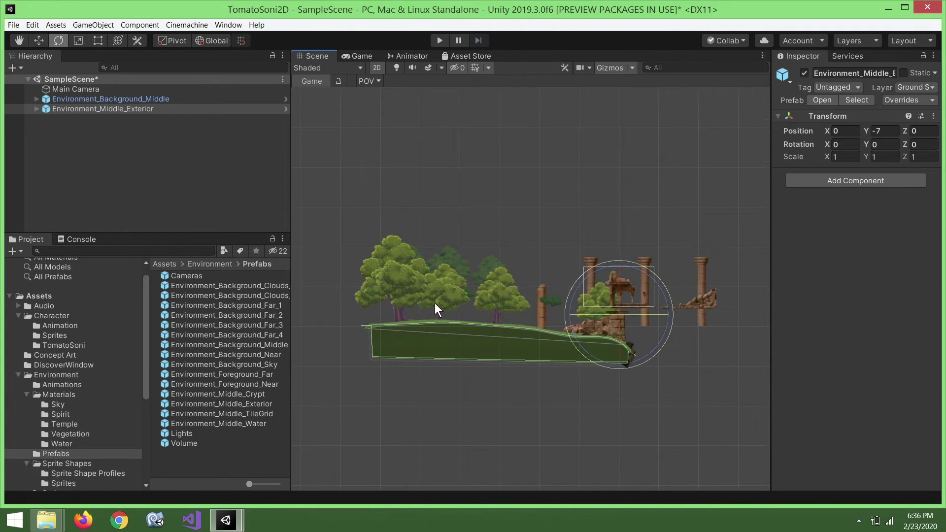
{"action": "scroll", "coordinate": [435, 303], "scroll_direction": "up", "scroll_amount": 2}
{"action": "scroll", "coordinate": [435, 303], "scroll_direction": "up", "scroll_amount": 3}
{"action": "scroll", "coordinate": [435, 303], "scroll_direction": "up", "scroll_amount": 3}
{"action": "scroll", "coordinate": [435, 303], "scroll_direction": "up", "scroll_amount": 1}
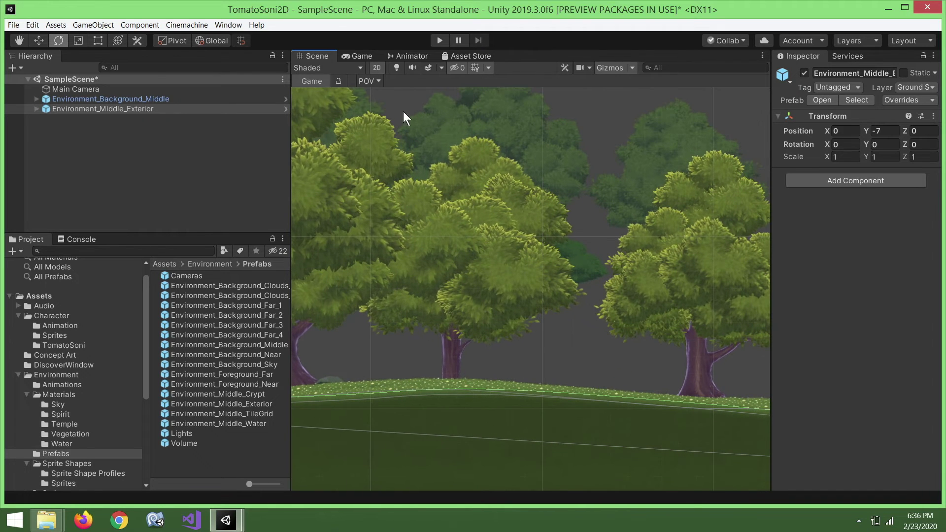
{"action": "mouse_move", "coordinate": [415, 356]}
{"action": "middle_mouse_down"}
{"action": "mouse_move", "coordinate": [636, 326]}
{"action": "mouse_move", "coordinate": [578, 288]}
{"action": "mouse_move", "coordinate": [569, 312]}
{"action": "middle_mouse_up"}
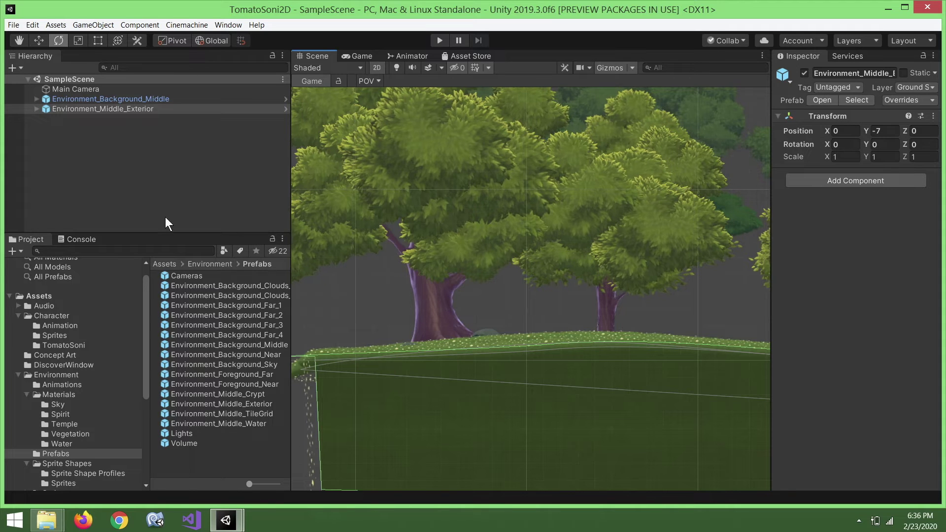
Create an empty GameObject named TSoniBase in the Hierarchy.
{"action": "left_click", "coordinate": [73, 342]}
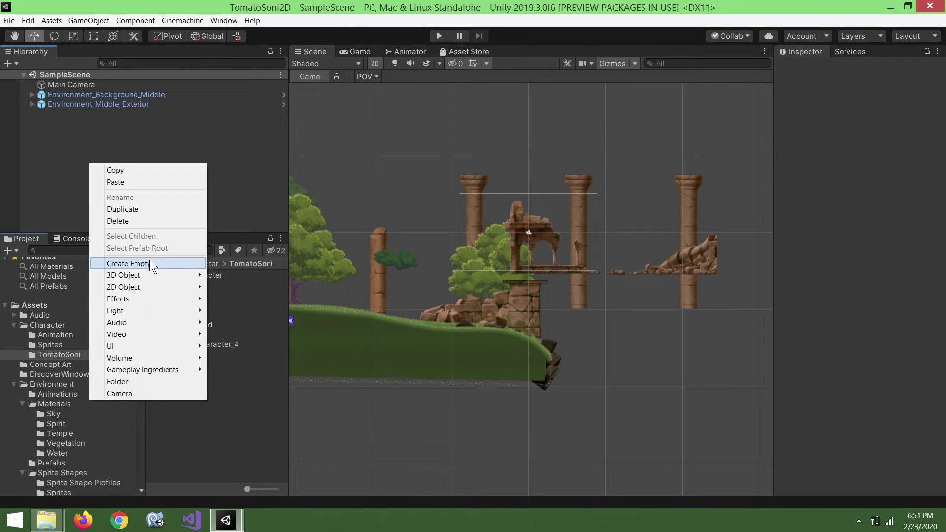
{"action": "left_click", "coordinate": [150, 261]}
{"action": "left_click", "coordinate": [853, 70]}
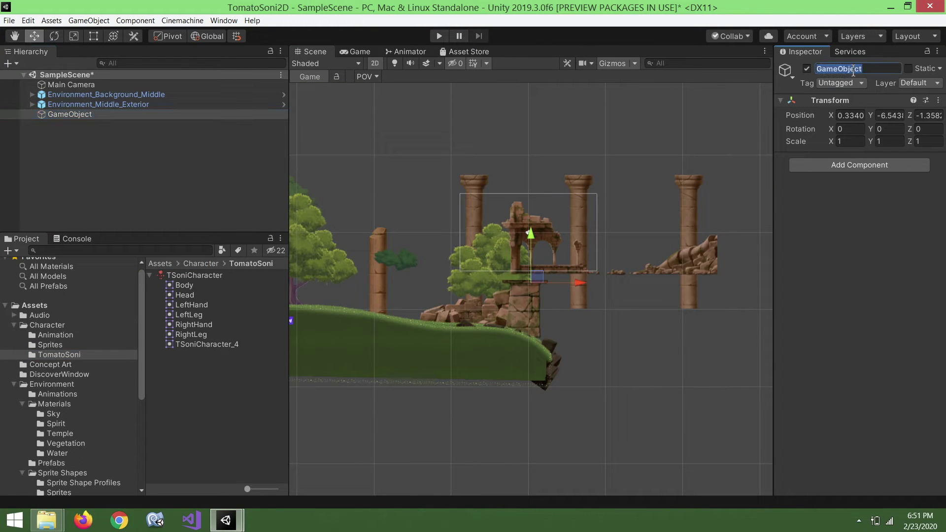
{"action": "type", "text": "TSoniBase"}
{"action": "key", "text": "Return"}
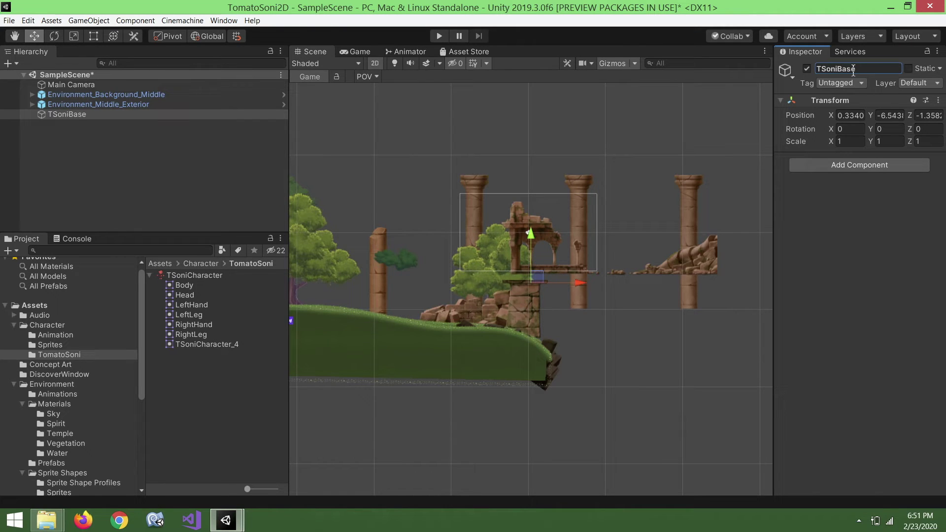
{"action": "right_click", "coordinate": [92, 116]}
{"action": "left_click", "coordinate": [77, 128]}
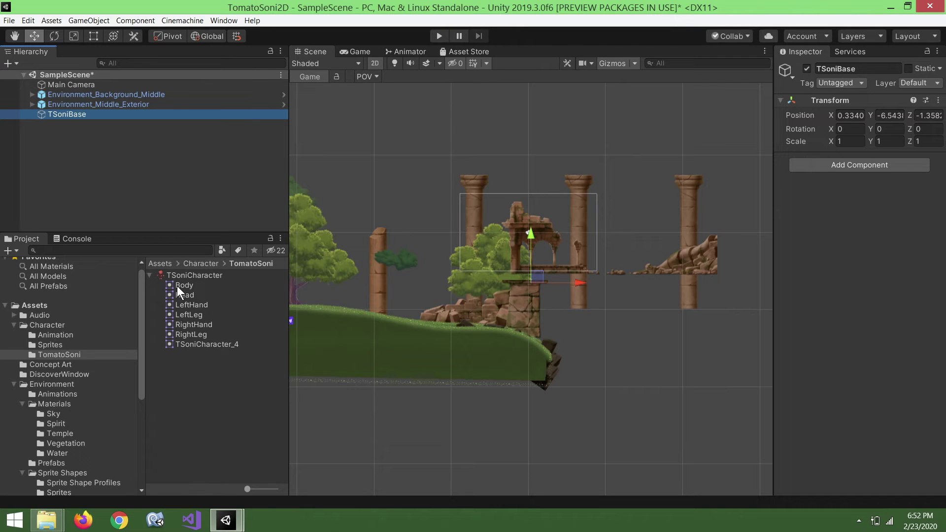
Parent Body, Head, LeftHand, RightHand and TSoniCharacter_4 under TSoniBase, renaming TSoniCharacter_4 to Tail.
{"action": "left_click_drag", "start_coordinate": [176, 286], "coordinate": [103, 116]}
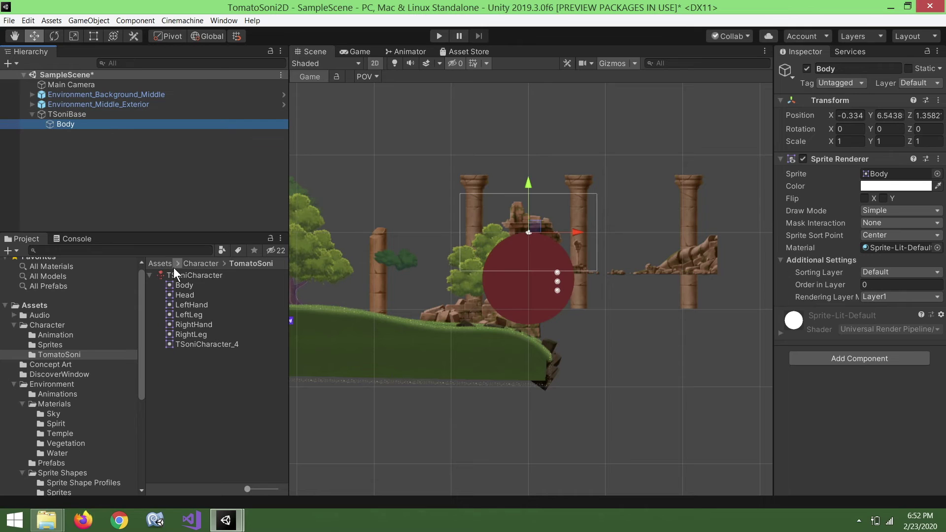
{"action": "left_click_drag", "start_coordinate": [187, 301], "coordinate": [123, 118]}
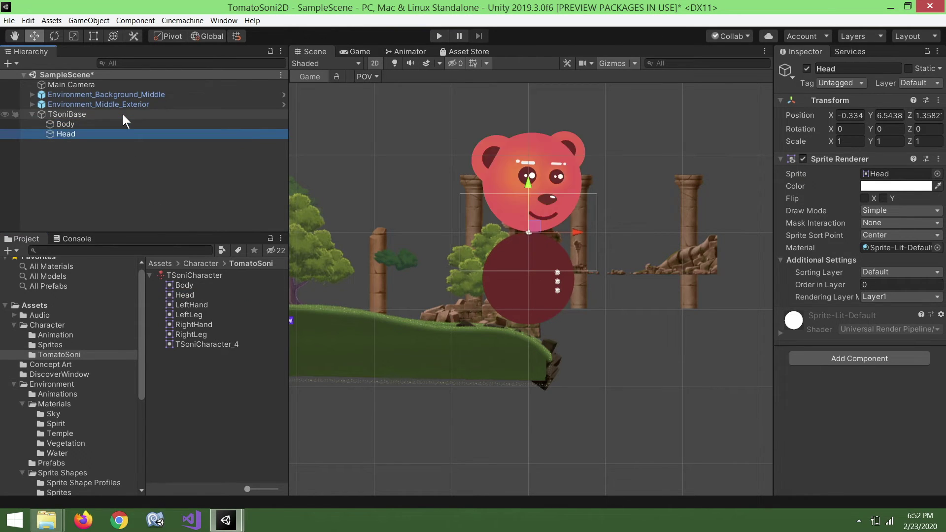
{"action": "left_click_drag", "start_coordinate": [200, 303], "coordinate": [129, 116]}
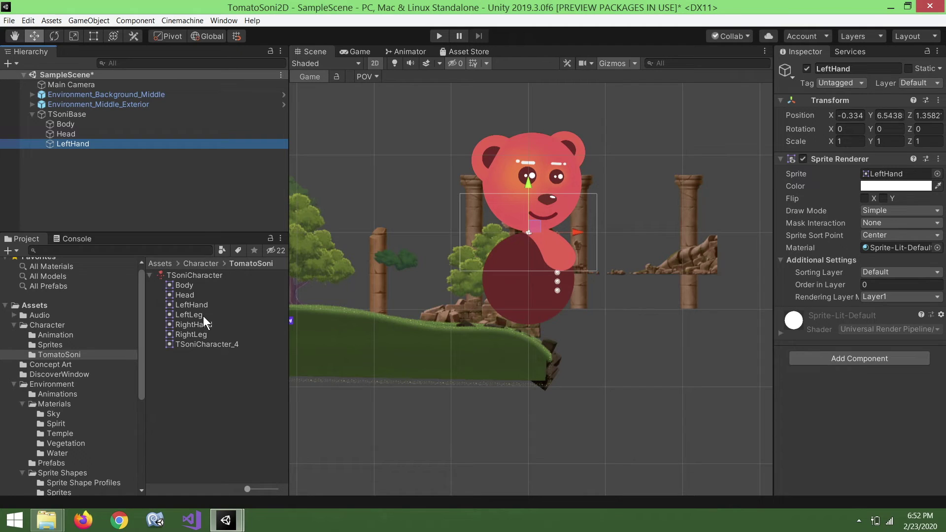
{"action": "left_click_drag", "start_coordinate": [202, 323], "coordinate": [135, 114]}
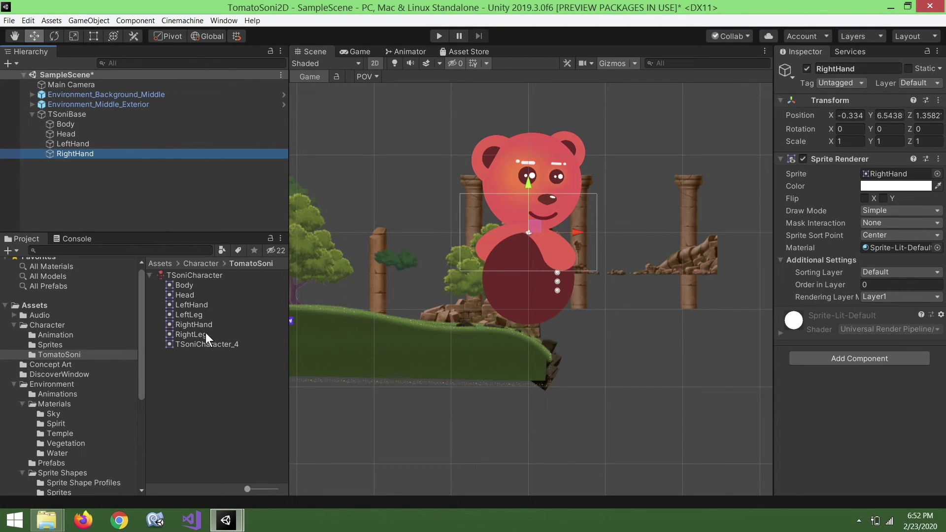
{"action": "left_click_drag", "start_coordinate": [204, 345], "coordinate": [122, 115]}
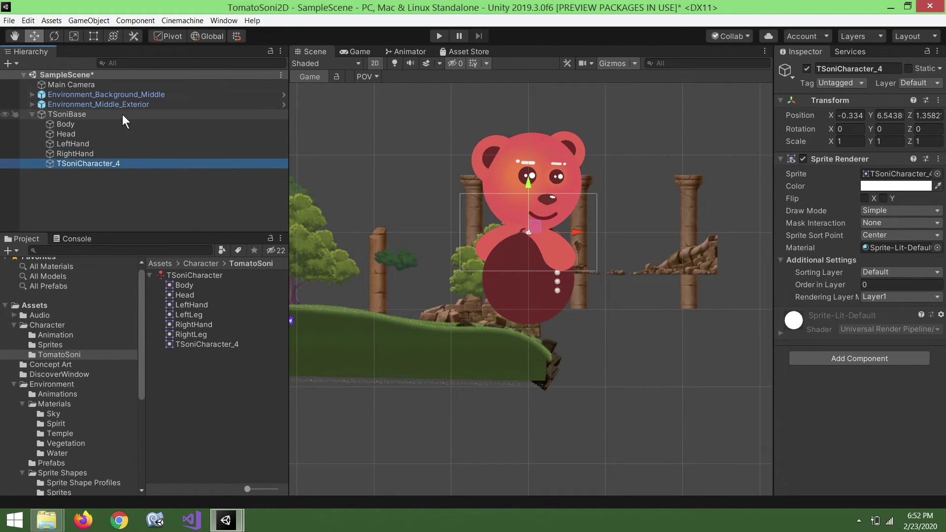
{"action": "left_click", "coordinate": [837, 69]}
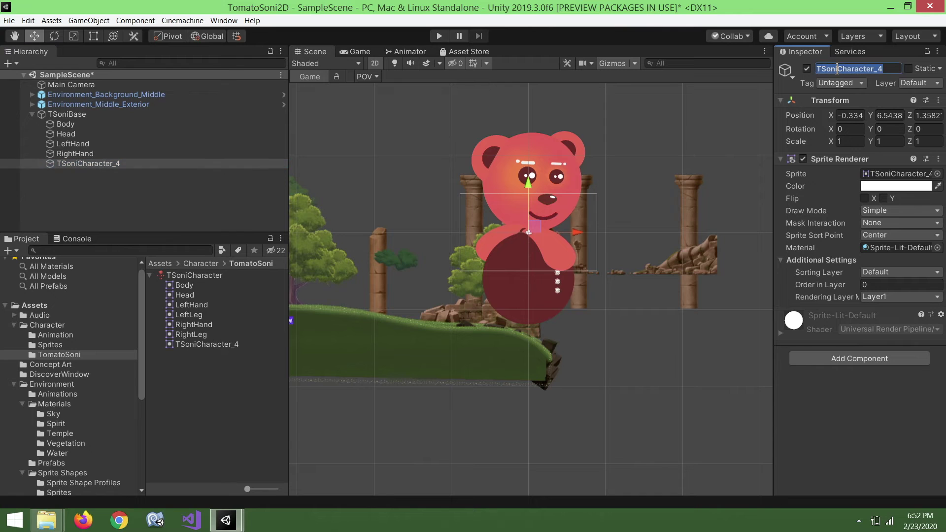
{"action": "type", "text": "Tail"}
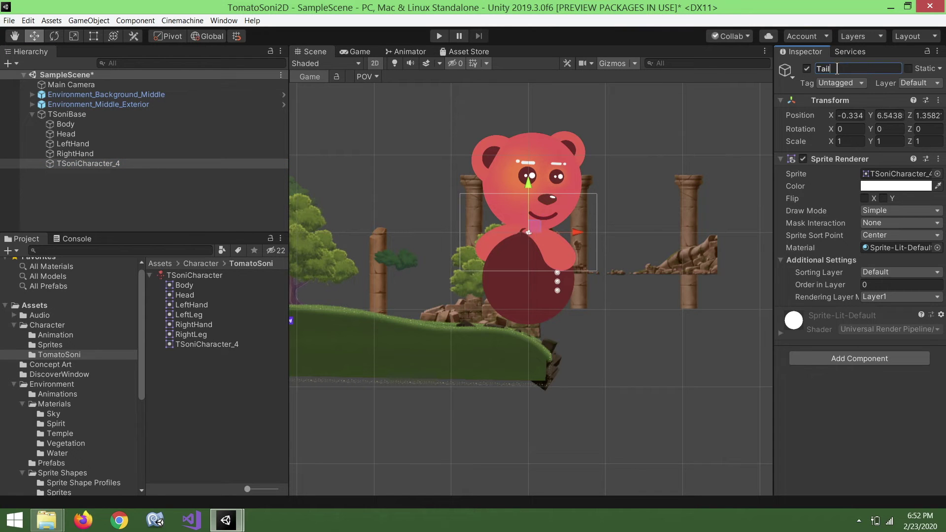
{"action": "key", "text": "ctrl+s"}
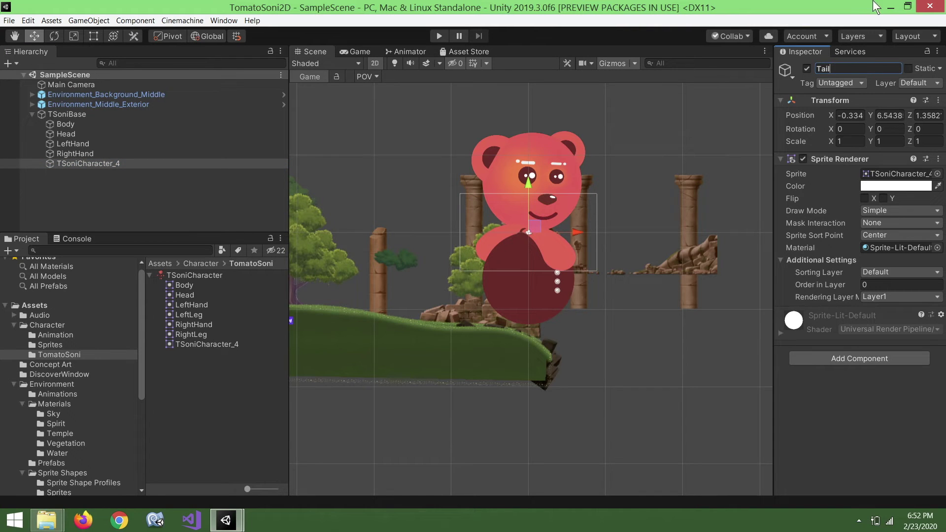
{"action": "left_click", "coordinate": [219, 202]}
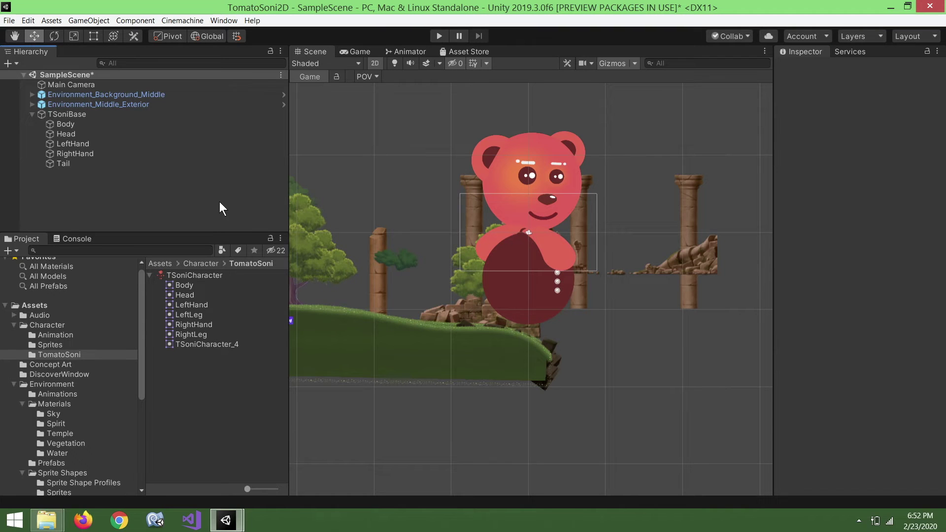
Parent LeftLeg and RightLeg under TSoniBase and save the scene.
{"action": "left_click_drag", "start_coordinate": [198, 316], "coordinate": [121, 115]}
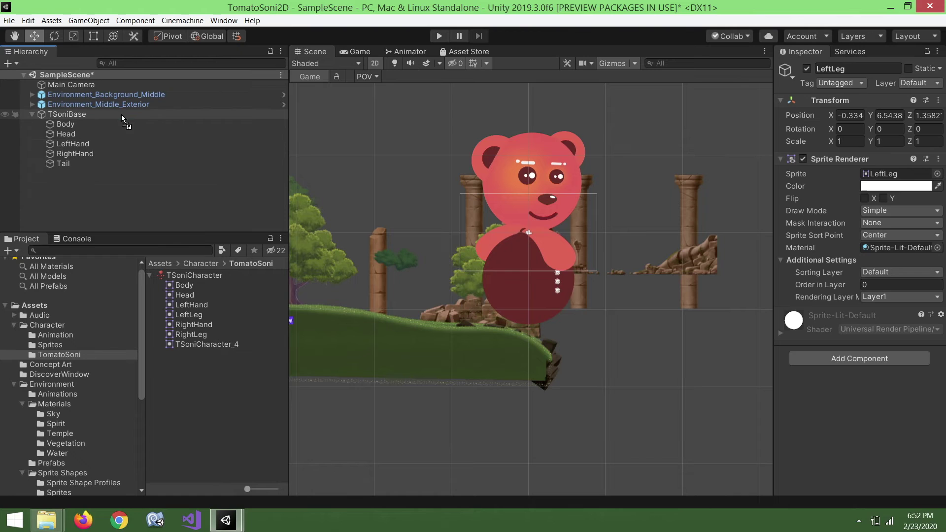
{"action": "key", "text": "ctrl+s"}
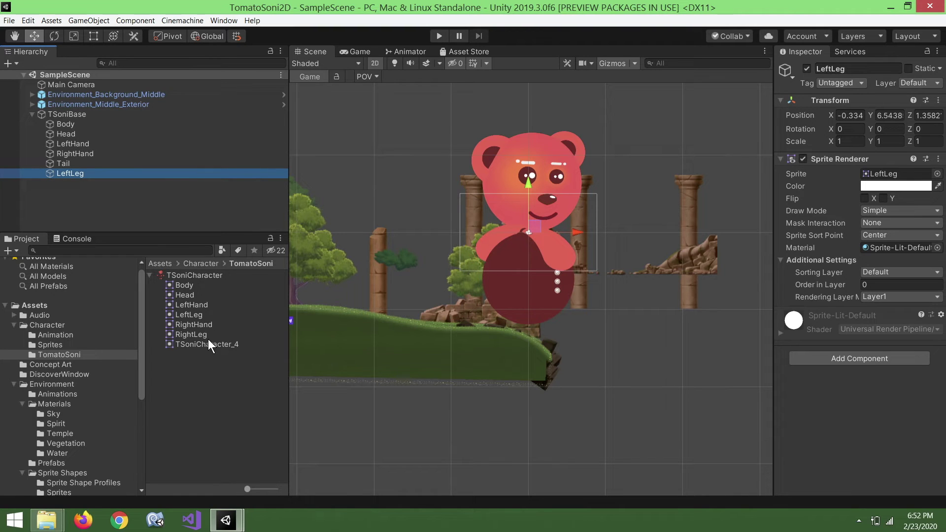
{"action": "left_click_drag", "start_coordinate": [201, 336], "coordinate": [113, 116]}
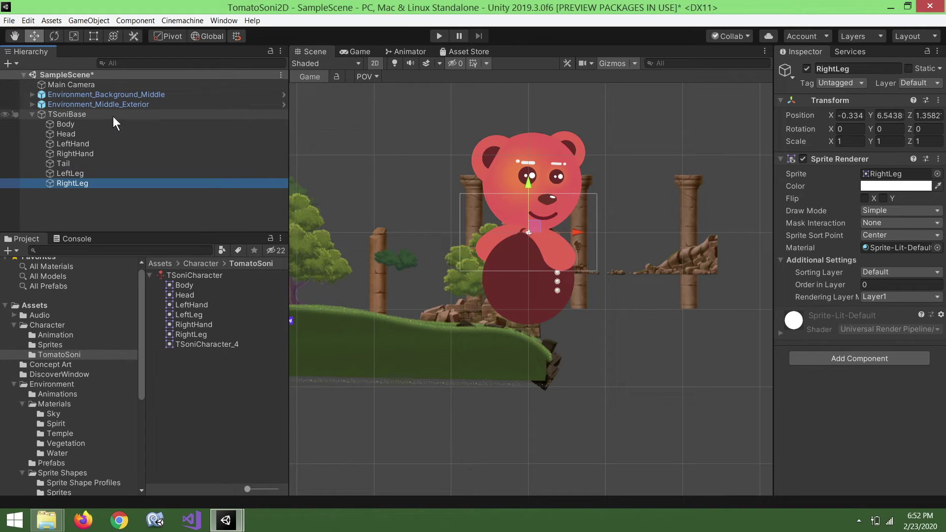
{"action": "key", "text": "ctrl+s"}
Move TSoniBase left and up onto the grass, to about X -52.96, Y -3.19.
{"action": "left_click", "coordinate": [113, 116]}
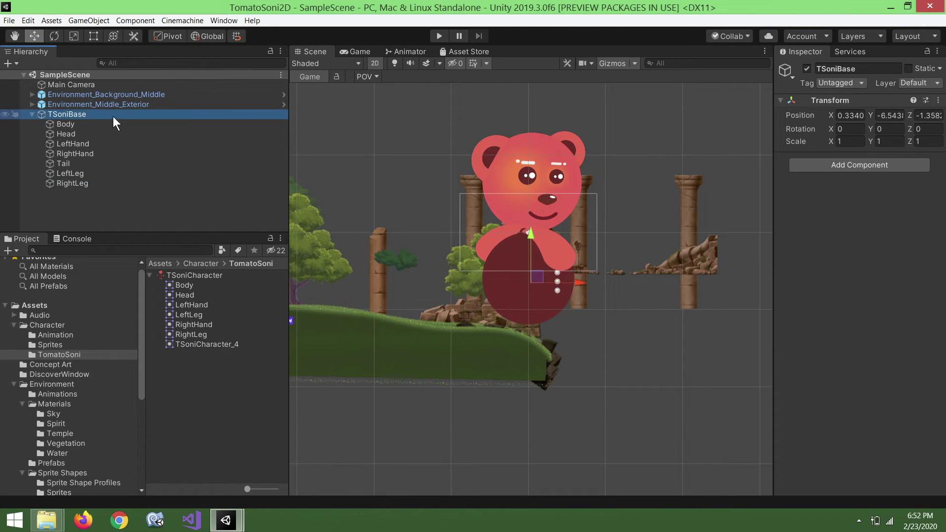
{"action": "mouse_move", "coordinate": [570, 282]}
{"action": "left_mouse_down"}
{"action": "mouse_move", "coordinate": [478, 288]}
{"action": "mouse_move", "coordinate": [655, 298]}
{"action": "left_mouse_up"}
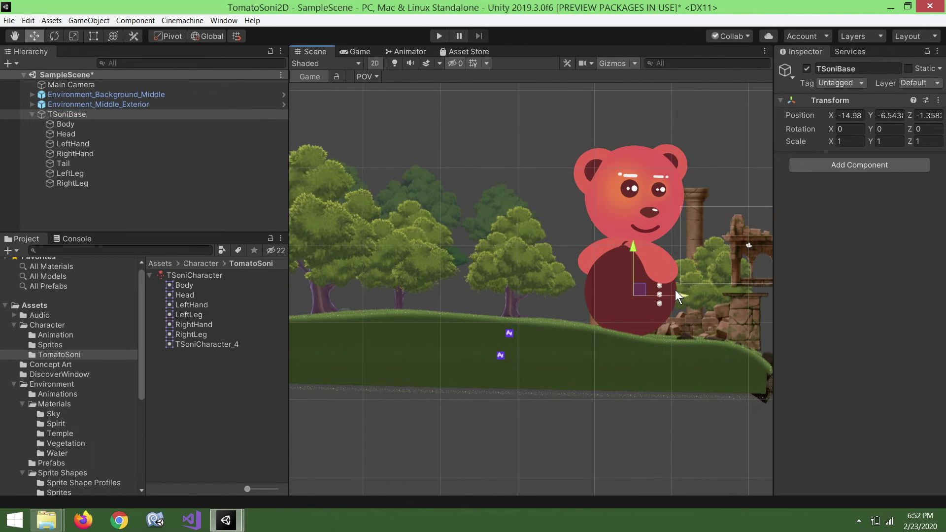
{"action": "left_click_drag", "start_coordinate": [682, 295], "coordinate": [446, 290]}
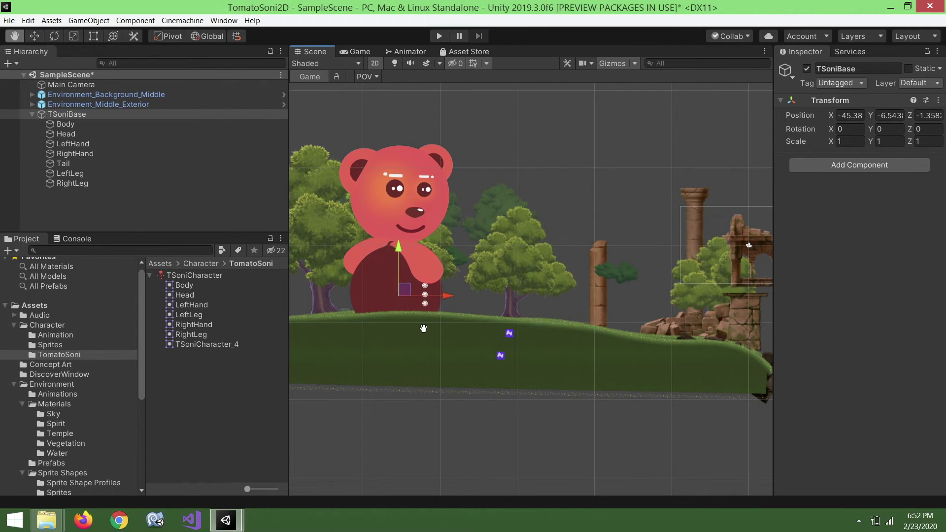
{"action": "middle_click_drag", "start_coordinate": [447, 291], "coordinate": [561, 312]}
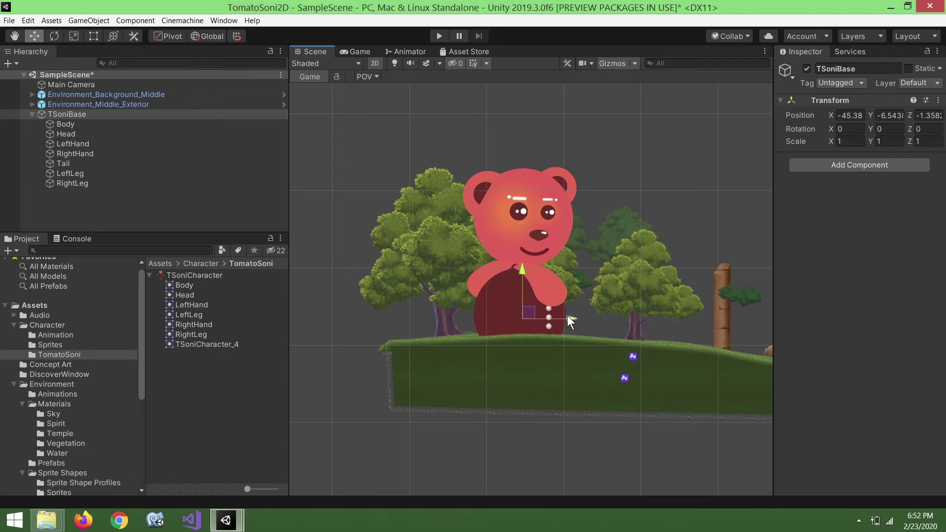
{"action": "left_click_drag", "start_coordinate": [562, 317], "coordinate": [474, 281]}
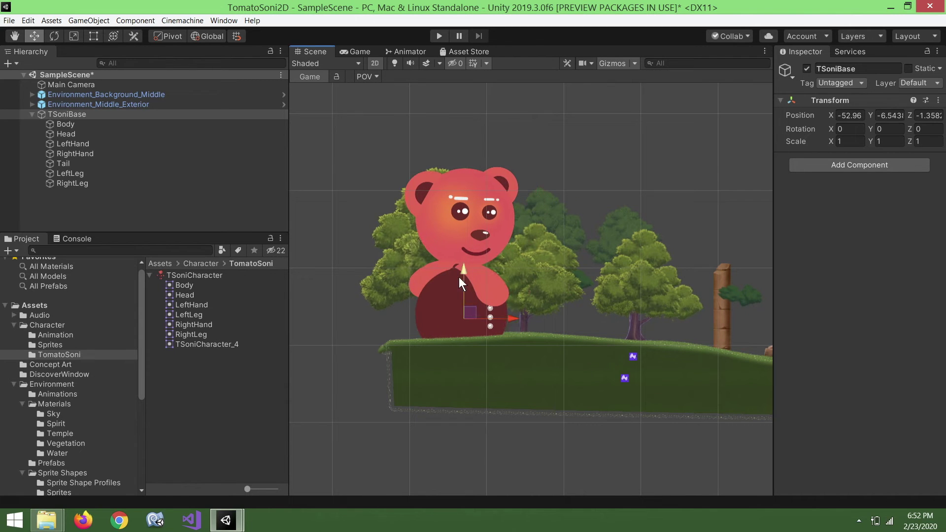
{"action": "left_click_drag", "start_coordinate": [460, 276], "coordinate": [465, 244]}
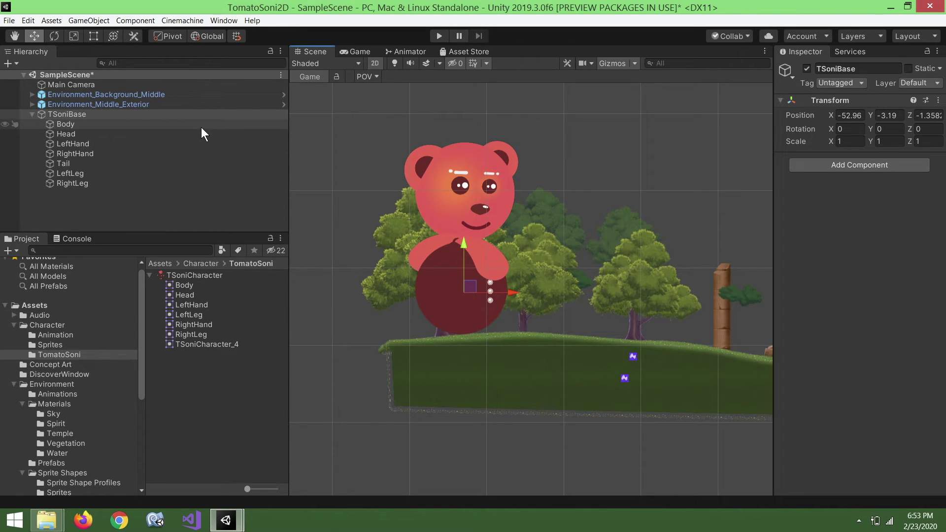
Position LeftHand and RightHand down onto the bear's body.
{"action": "left_click", "coordinate": [202, 143]}
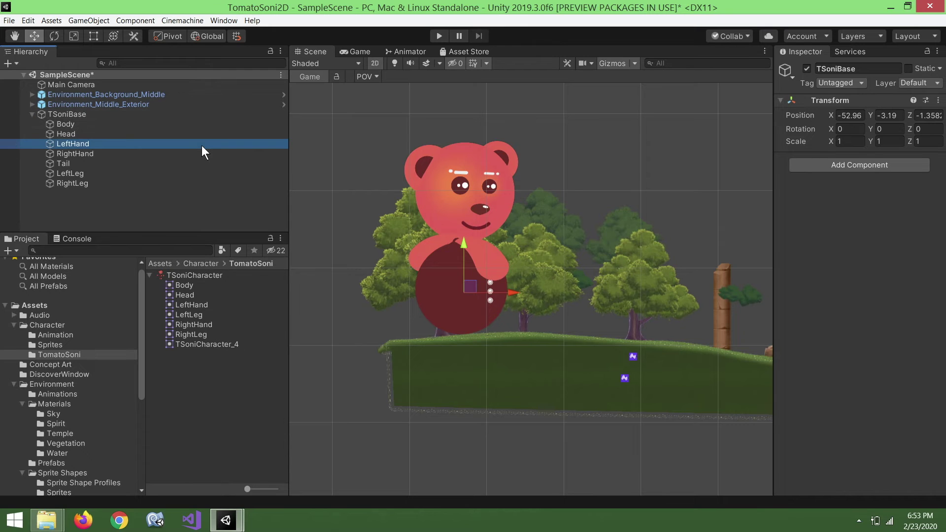
{"action": "left_click_drag", "start_coordinate": [484, 253], "coordinate": [532, 253]}
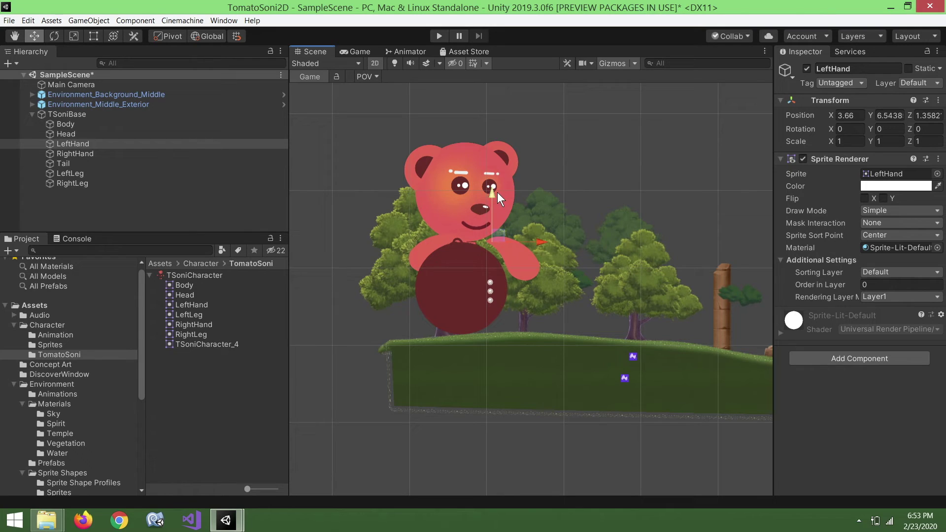
{"action": "left_click_drag", "start_coordinate": [496, 194], "coordinate": [486, 237]}
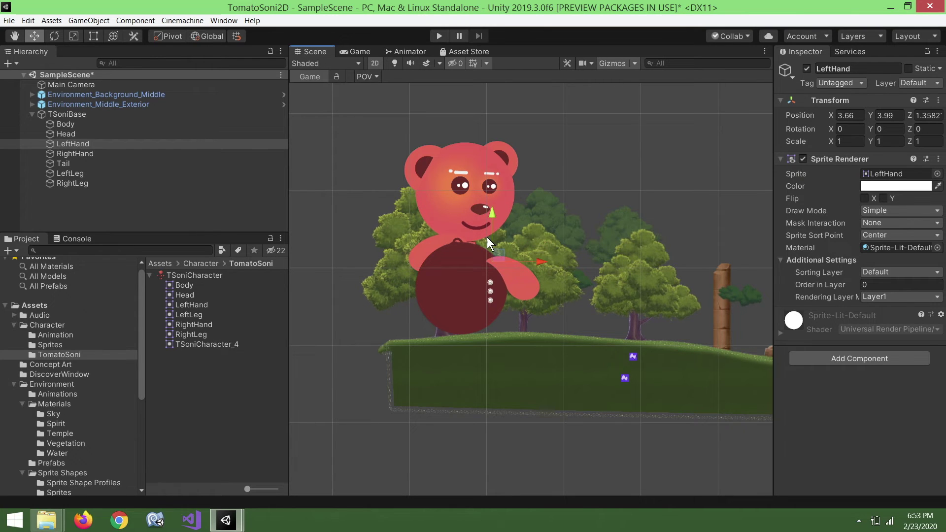
{"action": "left_click", "coordinate": [114, 154]}
{"action": "left_click_drag", "start_coordinate": [500, 245], "coordinate": [493, 251]}
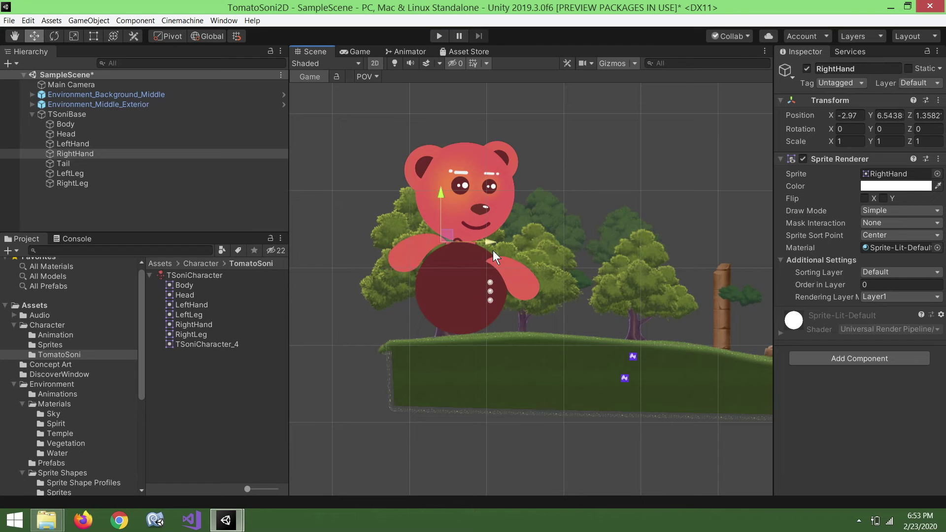
{"action": "left_click_drag", "start_coordinate": [446, 191], "coordinate": [438, 221]}
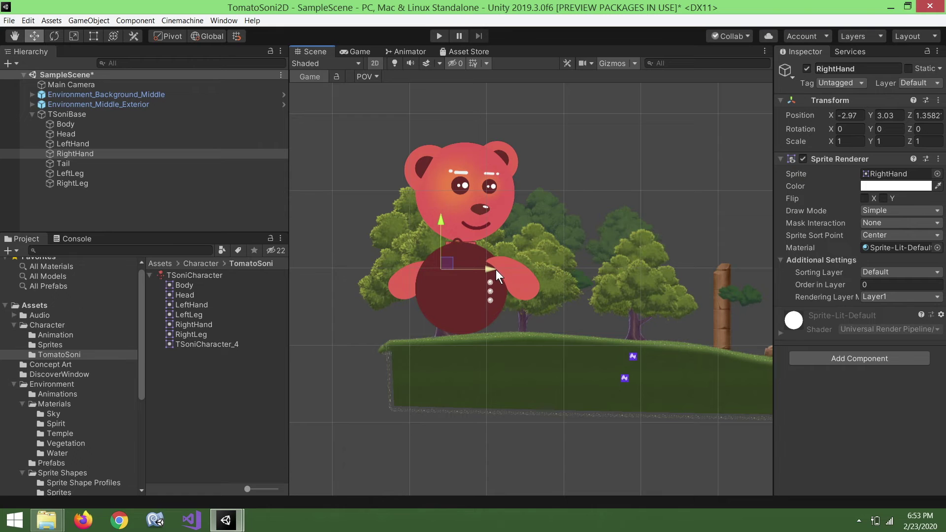
{"action": "left_click_drag", "start_coordinate": [494, 270], "coordinate": [481, 276]}
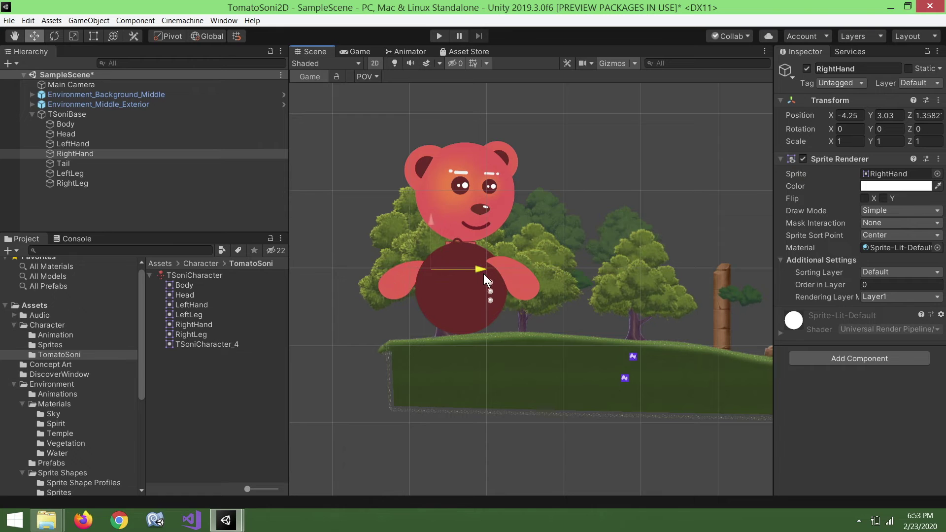
Lower LeftLeg and RightLeg to the bottom of the body, spreading them apart.
{"action": "left_click", "coordinate": [126, 172]}
{"action": "left_click_drag", "start_coordinate": [463, 191], "coordinate": [457, 262]}
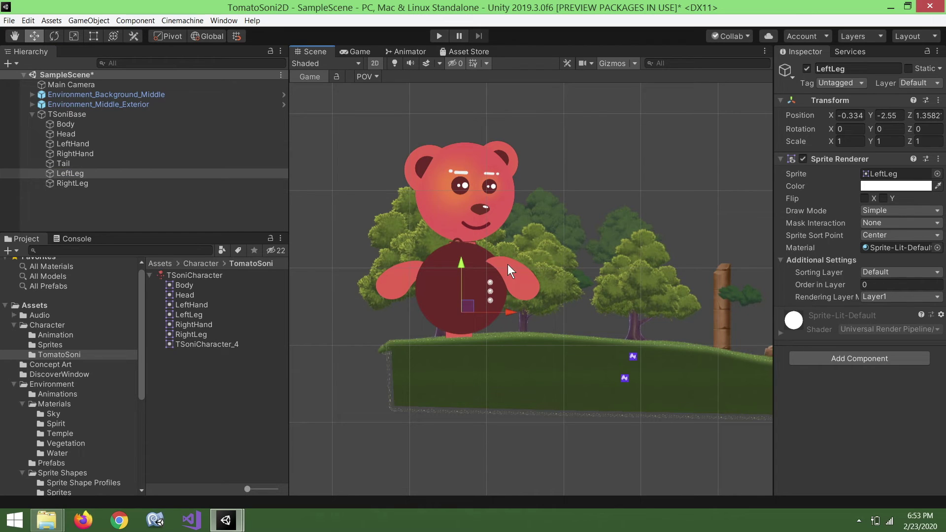
{"action": "left_click_drag", "start_coordinate": [510, 311], "coordinate": [495, 326]}
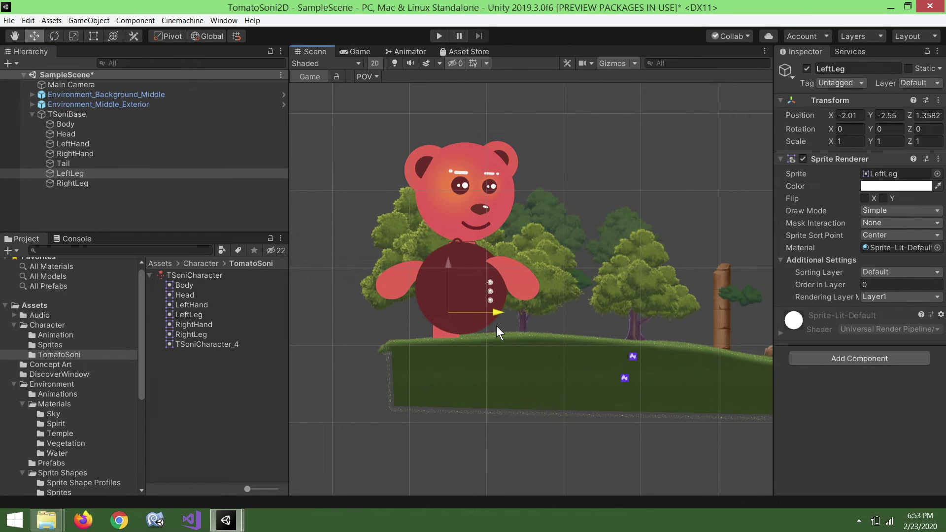
{"action": "left_click", "coordinate": [170, 185]}
{"action": "left_click_drag", "start_coordinate": [468, 191], "coordinate": [472, 264]}
{"action": "left_click_drag", "start_coordinate": [509, 308], "coordinate": [523, 311]}
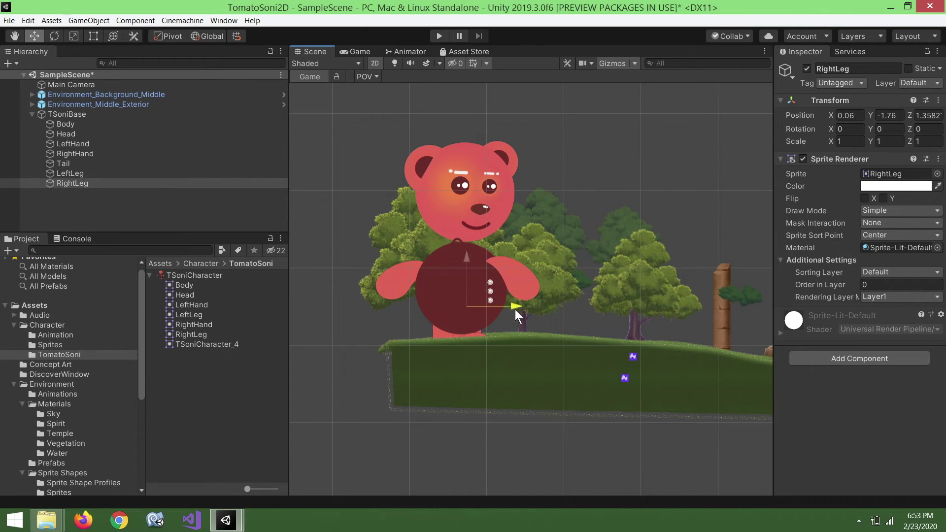
{"action": "left_click_drag", "start_coordinate": [472, 254], "coordinate": [472, 260]}
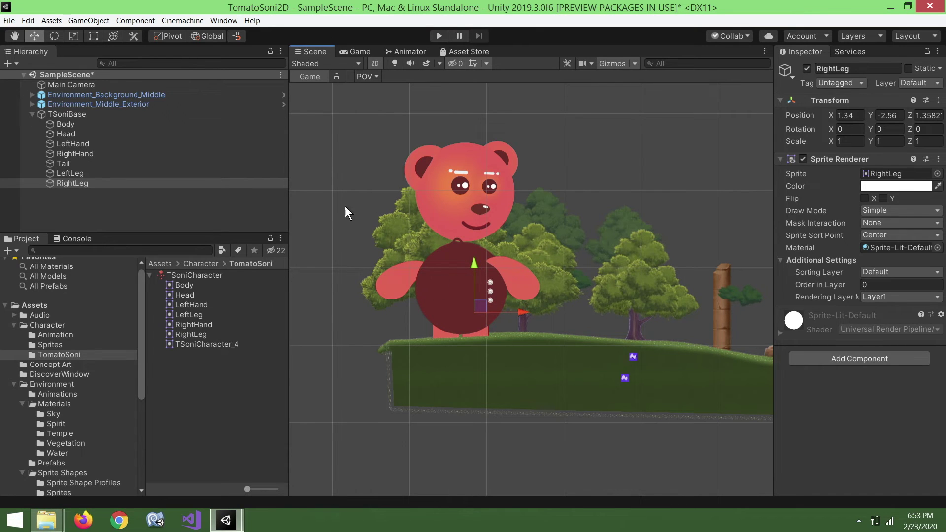
Move the Tail left to X -5.44, Y -2.08 and save the scene.
{"action": "left_click", "coordinate": [94, 165]}
{"action": "mouse_move", "coordinate": [498, 245]}
{"action": "left_mouse_down"}
{"action": "mouse_move", "coordinate": [440, 207]}
{"action": "mouse_move", "coordinate": [431, 258]}
{"action": "left_mouse_up"}
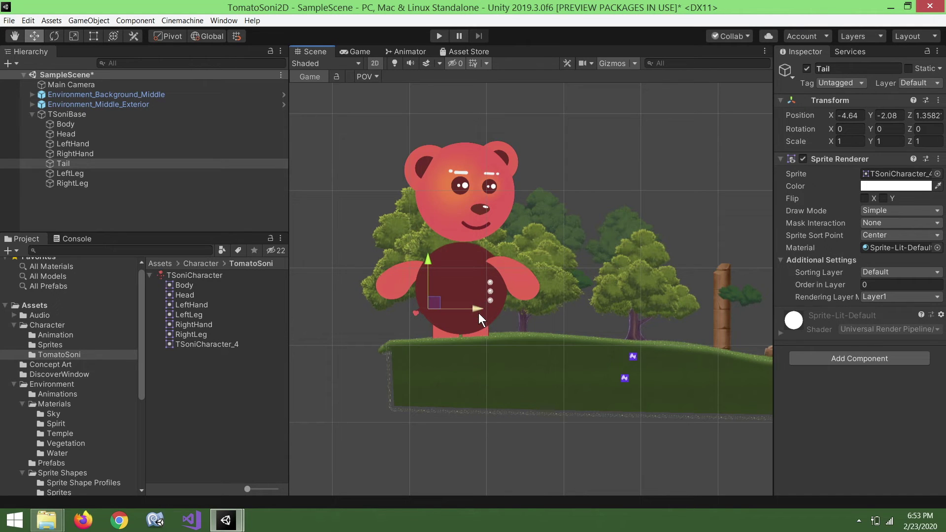
{"action": "left_click_drag", "start_coordinate": [478, 309], "coordinate": [472, 312]}
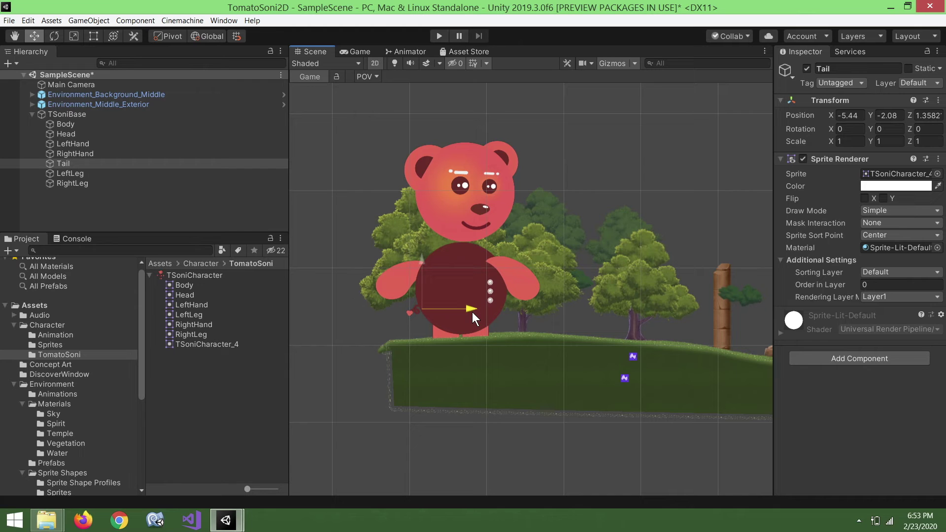
{"action": "key", "text": "ctrl+s"}
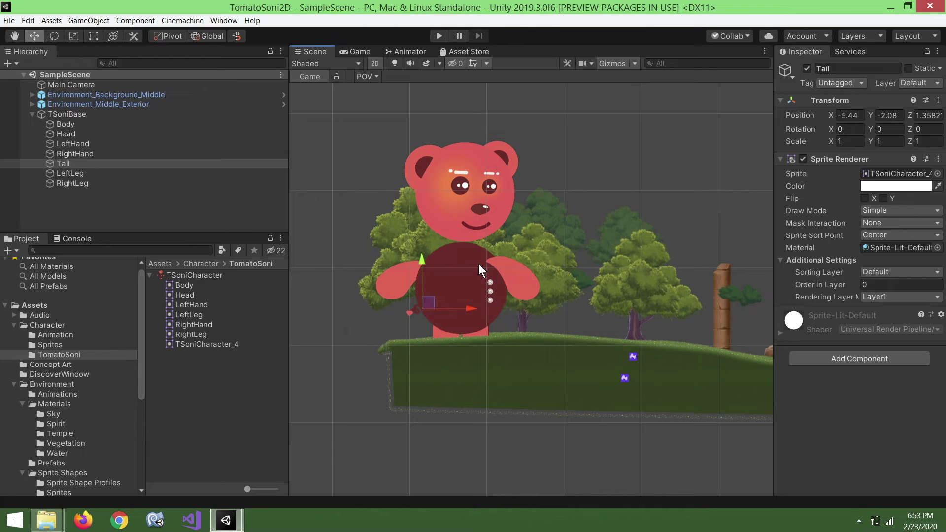
Set RightHand's Order in Layer to 2 and save.
{"action": "left_click", "coordinate": [394, 288]}
{"action": "left_click", "coordinate": [897, 285]}
{"action": "type", "text": "2"}
{"action": "key", "text": "ctrl+s"}
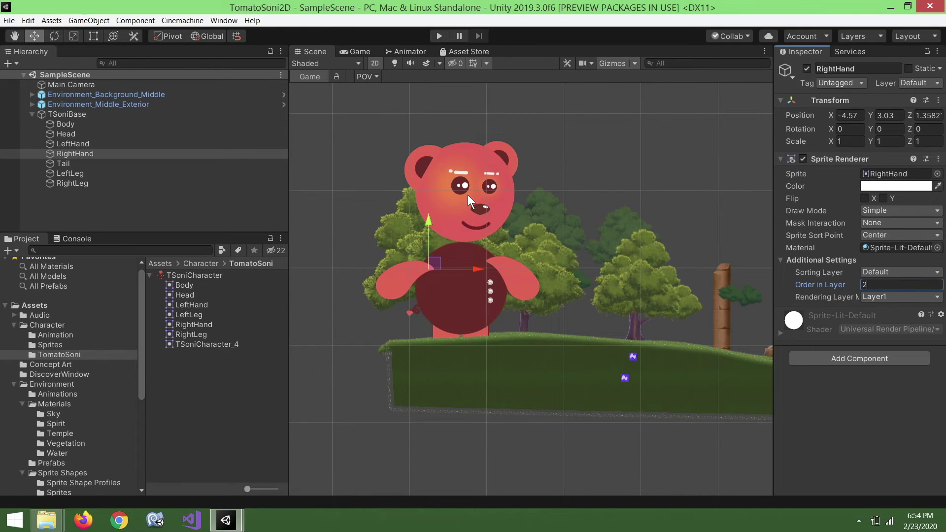
Set Head's Order in Layer to 2 and lower it slightly onto the body.
{"action": "left_click", "coordinate": [465, 194]}
{"action": "left_click", "coordinate": [893, 285]}
{"action": "type", "text": "2"}
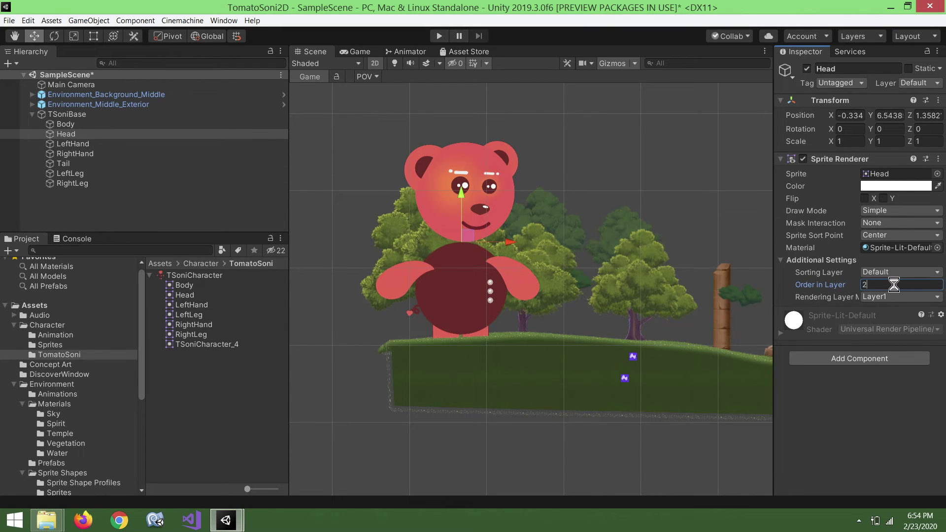
{"action": "left_click_drag", "start_coordinate": [460, 194], "coordinate": [460, 206]}
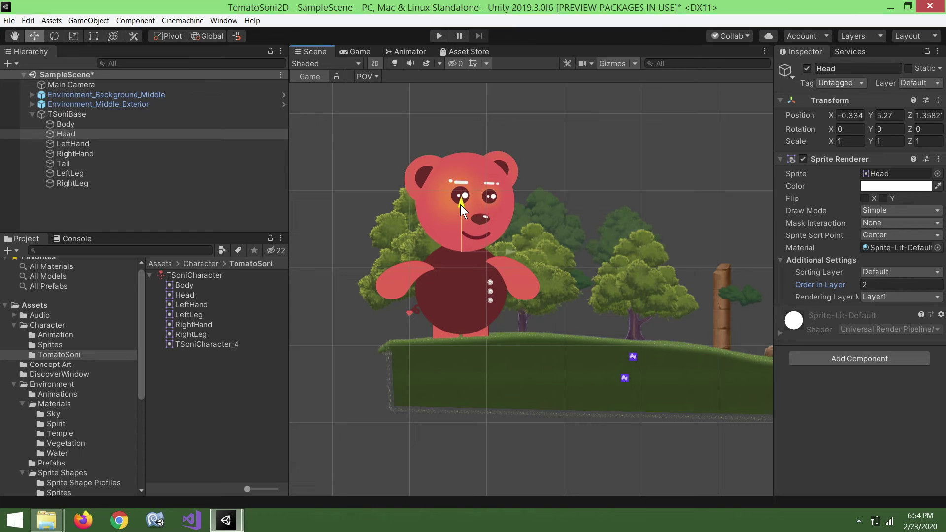
{"action": "left_click_drag", "start_coordinate": [516, 253], "coordinate": [504, 255]}
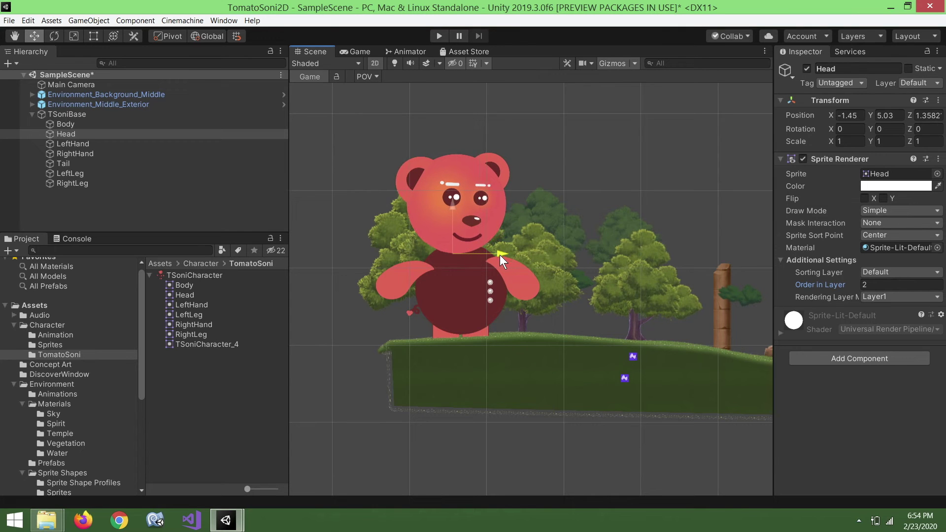
Set LeftHand's and Body's Order in Layer to 1 and save.
{"action": "left_click", "coordinate": [515, 278]}
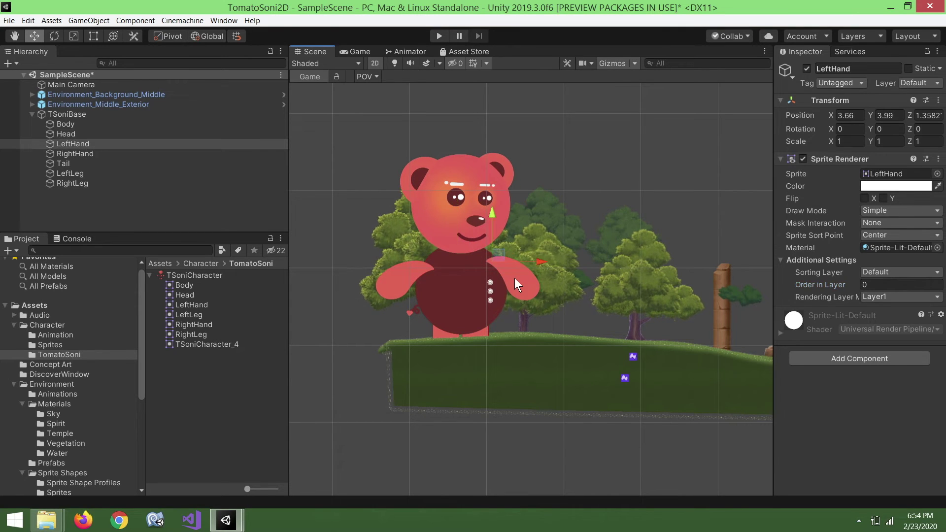
{"action": "left_click", "coordinate": [450, 304]}
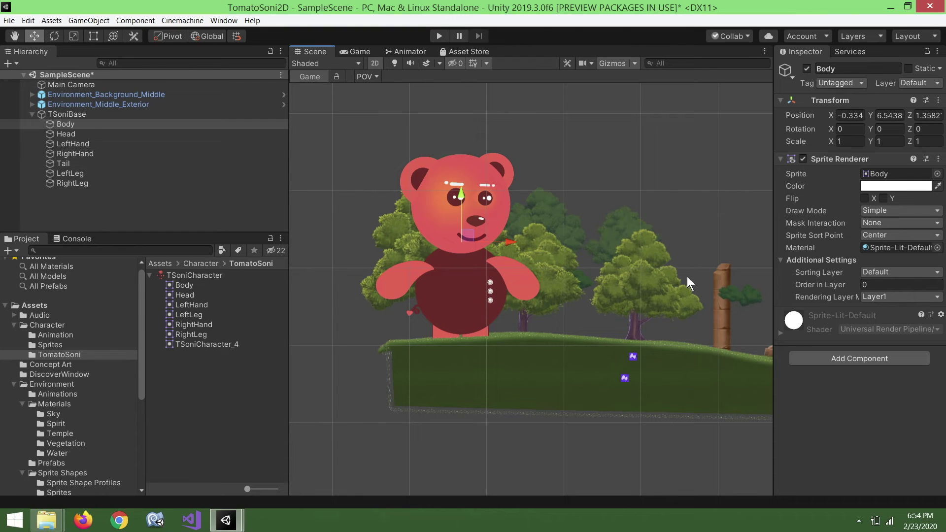
{"action": "left_click", "coordinate": [513, 282]}
{"action": "left_click", "coordinate": [882, 285]}
{"action": "type", "text": "1"}
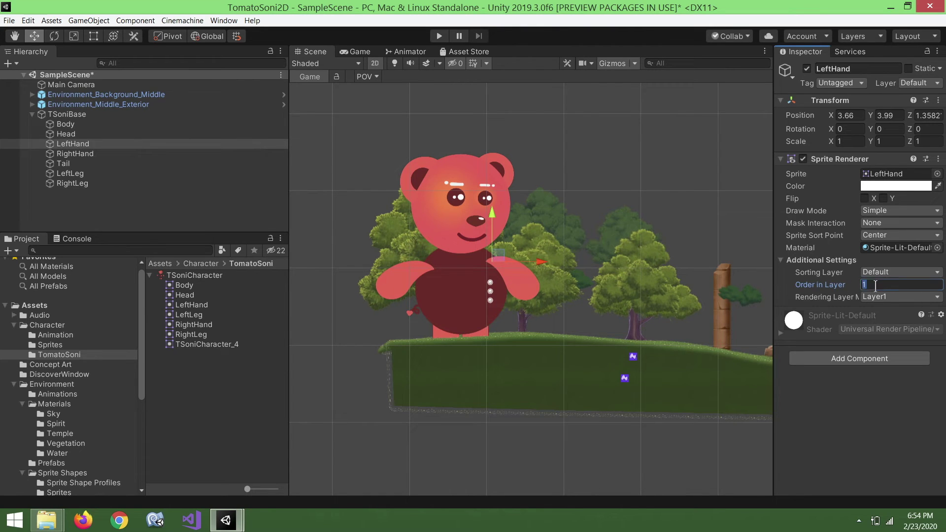
{"action": "left_click", "coordinate": [452, 311]}
{"action": "left_click", "coordinate": [877, 285]}
{"action": "type", "text": "1"}
{"action": "key", "text": "ctrl+s"}
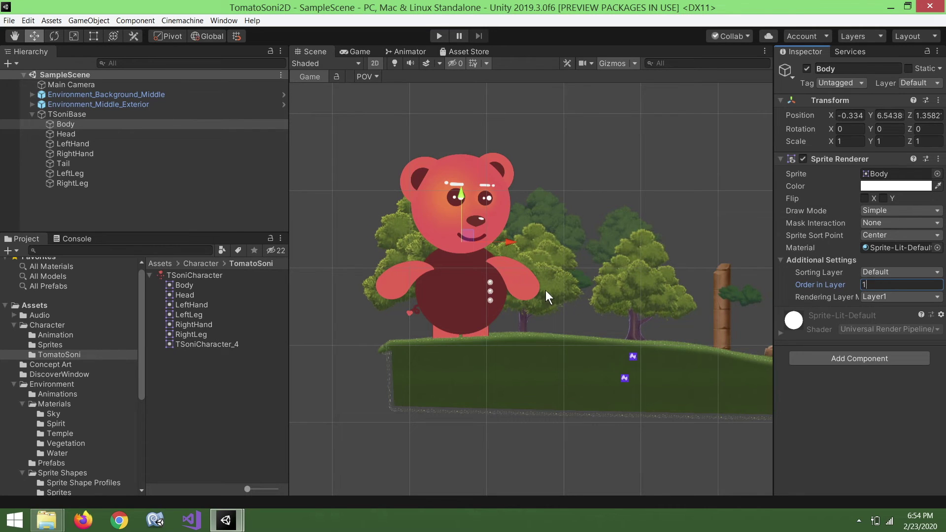
Change LeftHand's Order in Layer to 0, save, and select TSoniBase.
{"action": "left_click", "coordinate": [522, 290]}
{"action": "left_click", "coordinate": [917, 286]}
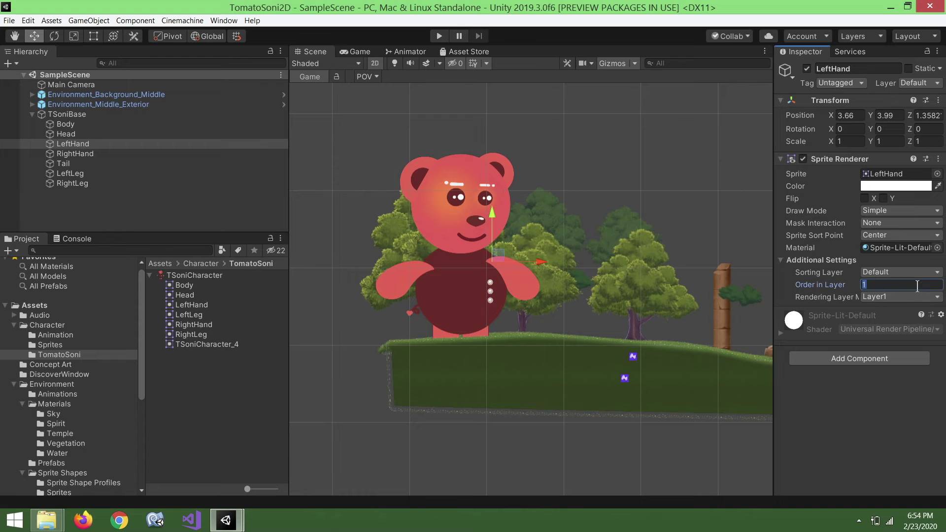
{"action": "type", "text": "0"}
{"action": "key", "text": "ctrl+s"}
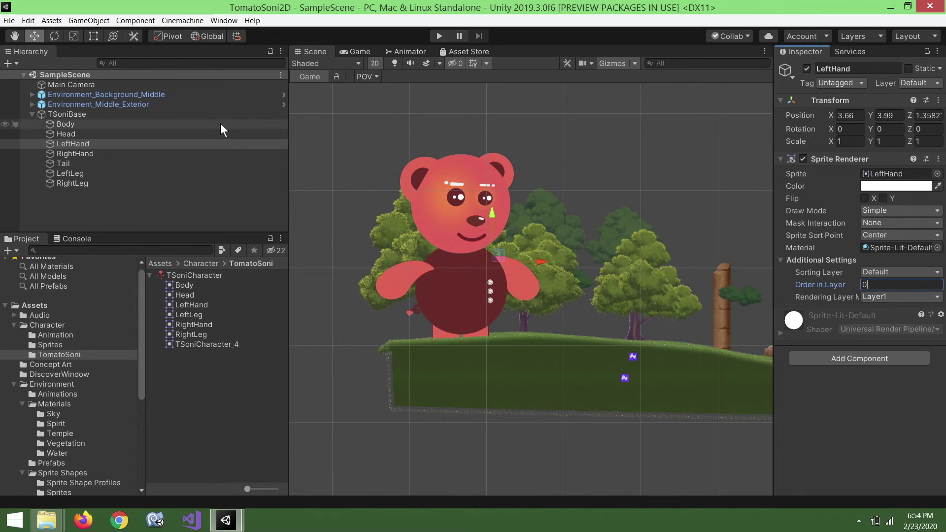
{"action": "left_click", "coordinate": [221, 114]}
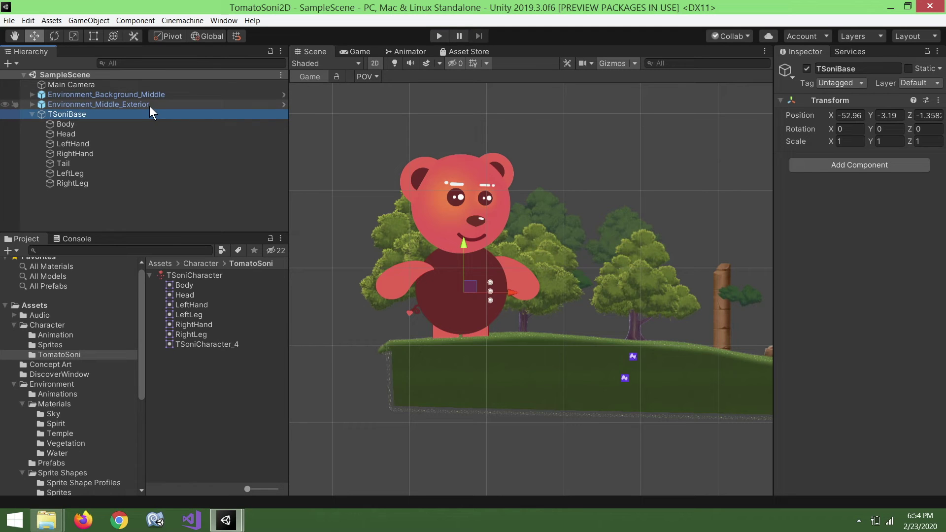
Scale TSoniBase down to about 0.1963.
{"action": "left_click", "coordinate": [73, 37]}
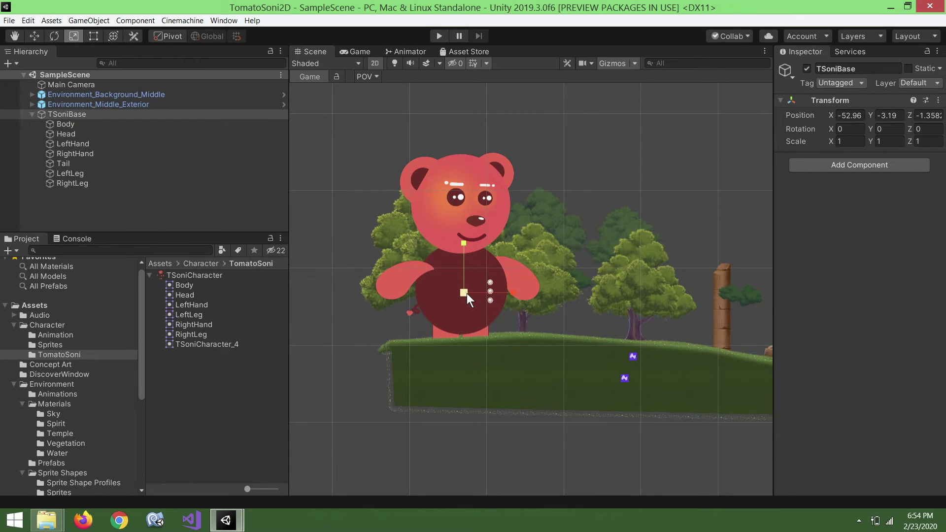
{"action": "left_click_drag", "start_coordinate": [464, 293], "coordinate": [475, 330]}
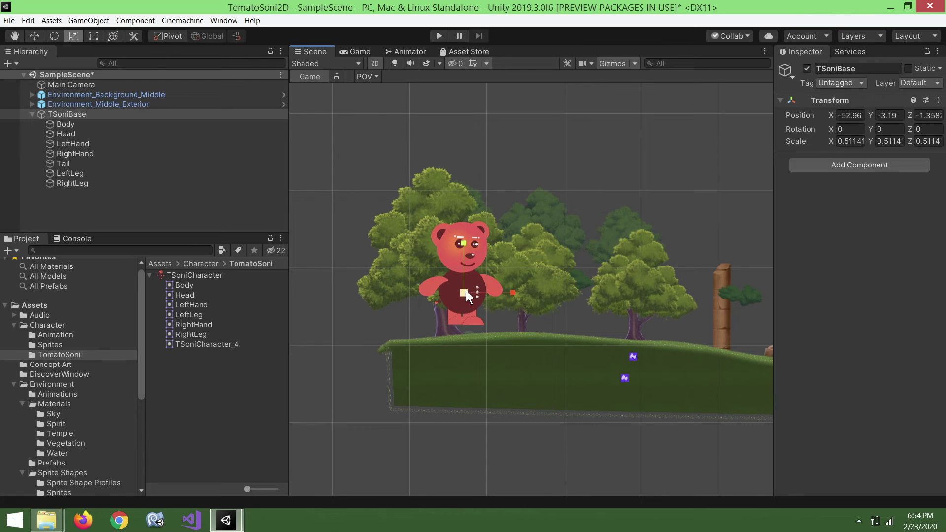
{"action": "left_click_drag", "start_coordinate": [466, 292], "coordinate": [475, 320]}
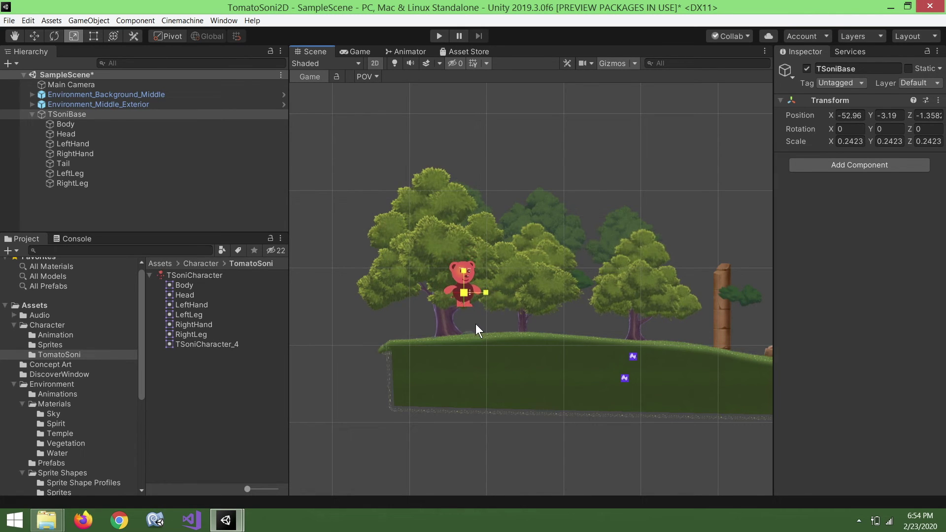
{"action": "left_click_drag", "start_coordinate": [475, 321], "coordinate": [475, 326]}
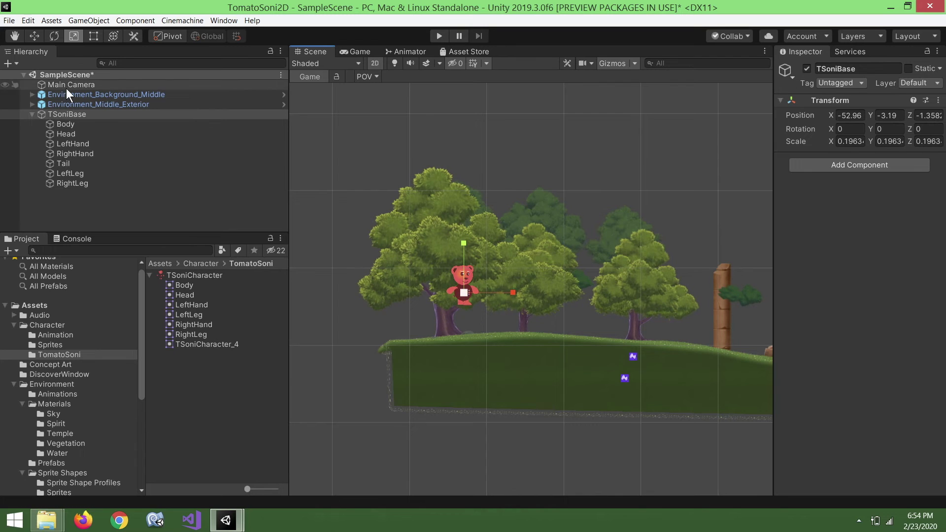
Move the bear down onto the grass at about X -53.72, Y -7.24.
{"action": "left_click", "coordinate": [34, 36]}
{"action": "left_click_drag", "start_coordinate": [462, 242], "coordinate": [458, 269]}
{"action": "scroll", "coordinate": [453, 318], "scroll_direction": "up", "scroll_amount": 2}
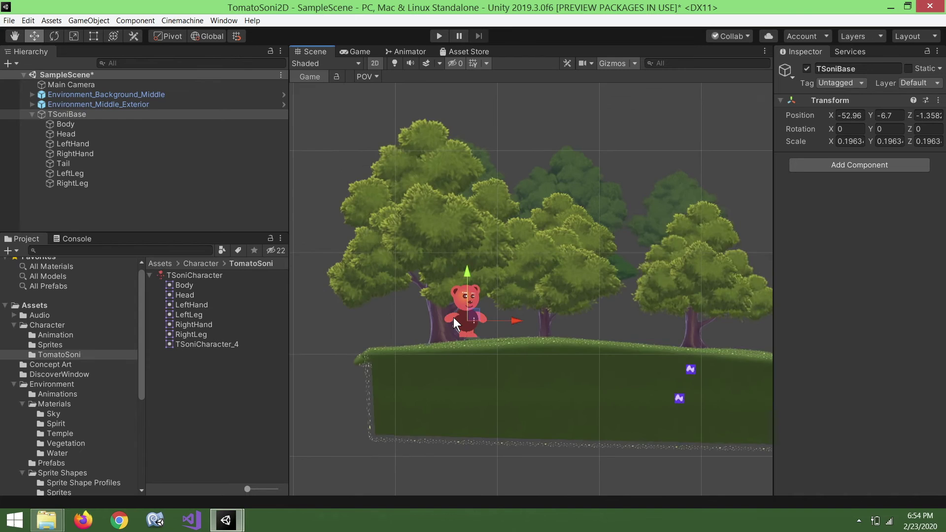
{"action": "scroll", "coordinate": [454, 317], "scroll_direction": "up", "scroll_amount": 2}
{"action": "scroll", "coordinate": [453, 318], "scroll_direction": "up", "scroll_amount": 2}
{"action": "scroll", "coordinate": [453, 323], "scroll_direction": "up", "scroll_amount": 2}
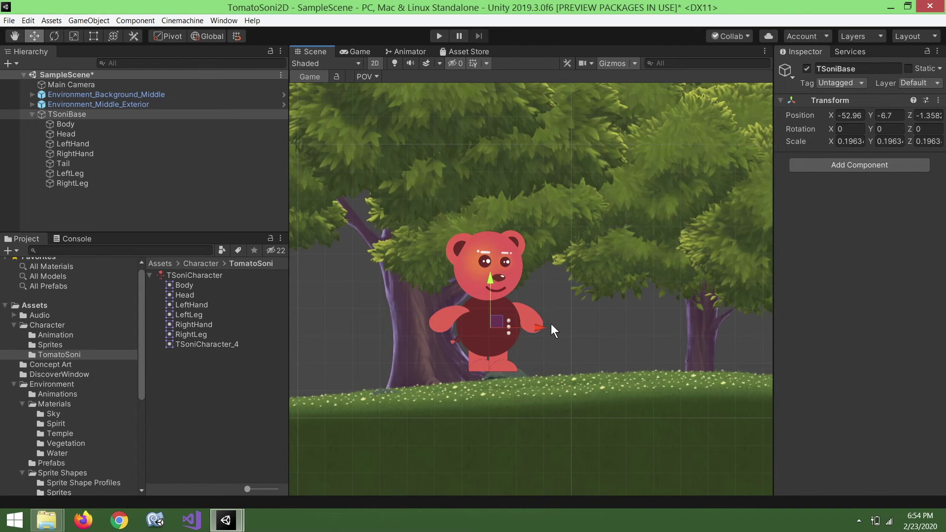
{"action": "left_click_drag", "start_coordinate": [540, 329], "coordinate": [519, 340]}
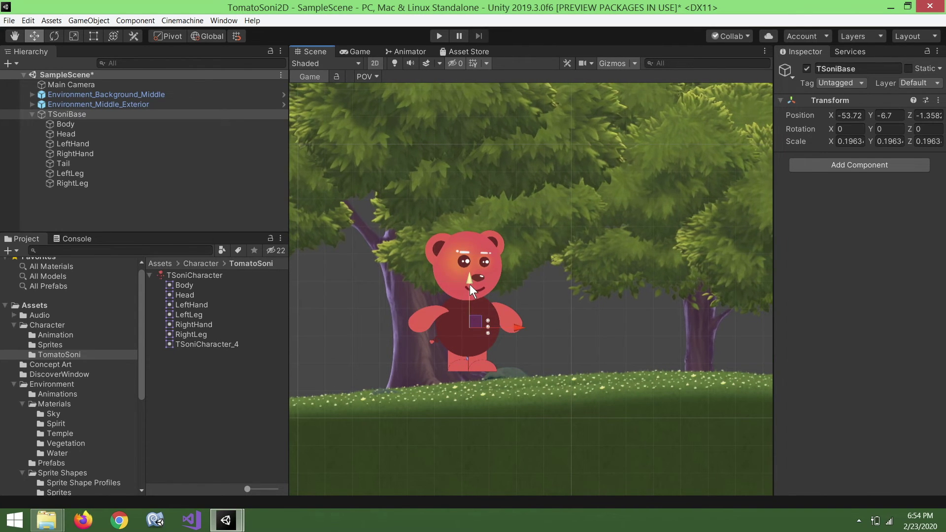
{"action": "left_click_drag", "start_coordinate": [468, 277], "coordinate": [466, 291]}
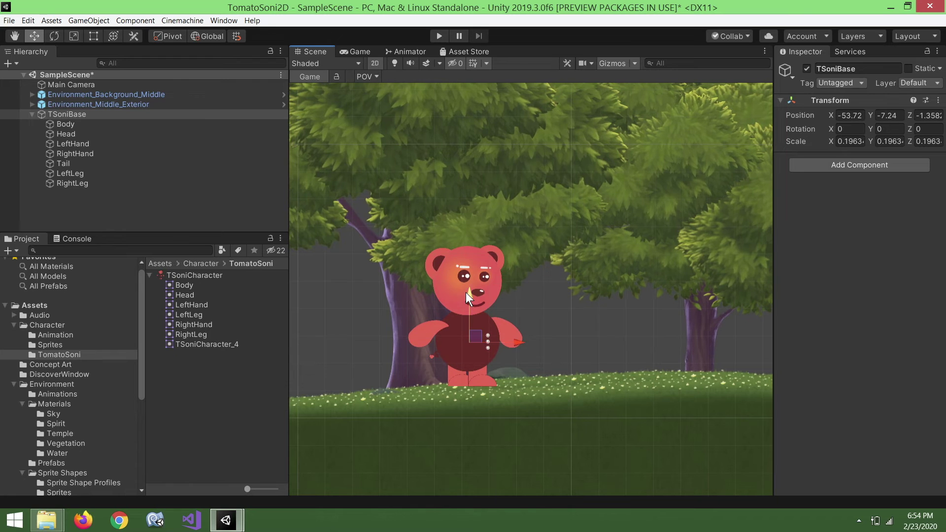
Shift LeftLeg left to X -2.8 and RightLeg slightly right, then save the scene.
{"action": "left_click", "coordinate": [120, 176]}
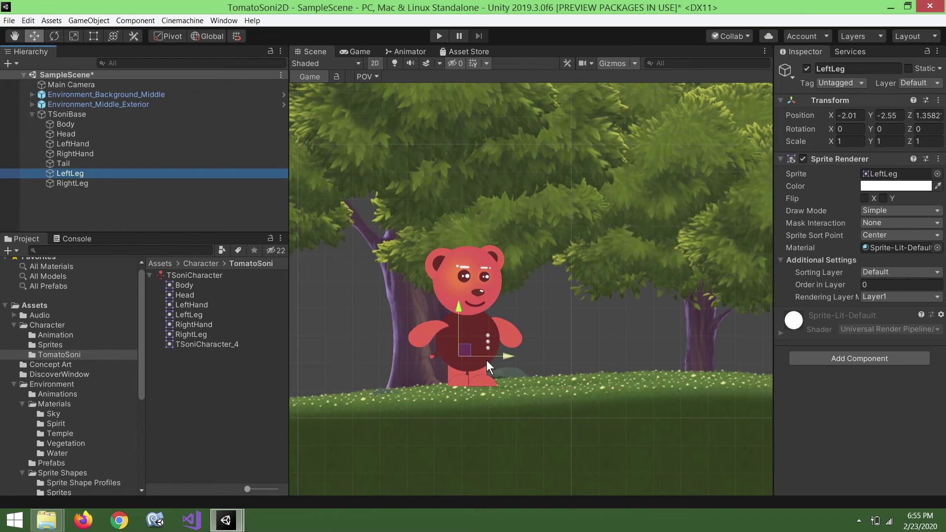
{"action": "left_click_drag", "start_coordinate": [499, 356], "coordinate": [493, 360]}
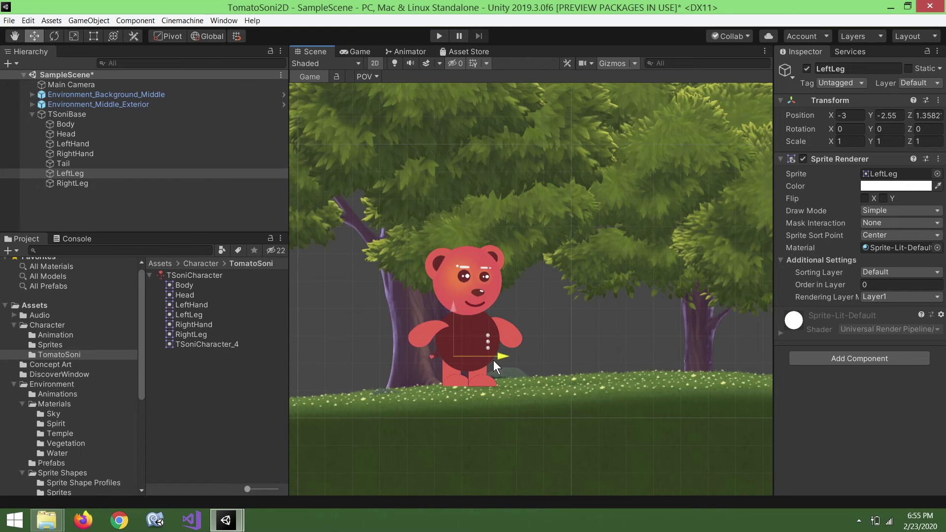
{"action": "left_click", "coordinate": [101, 184]}
{"action": "left_click_drag", "start_coordinate": [525, 355], "coordinate": [530, 356]}
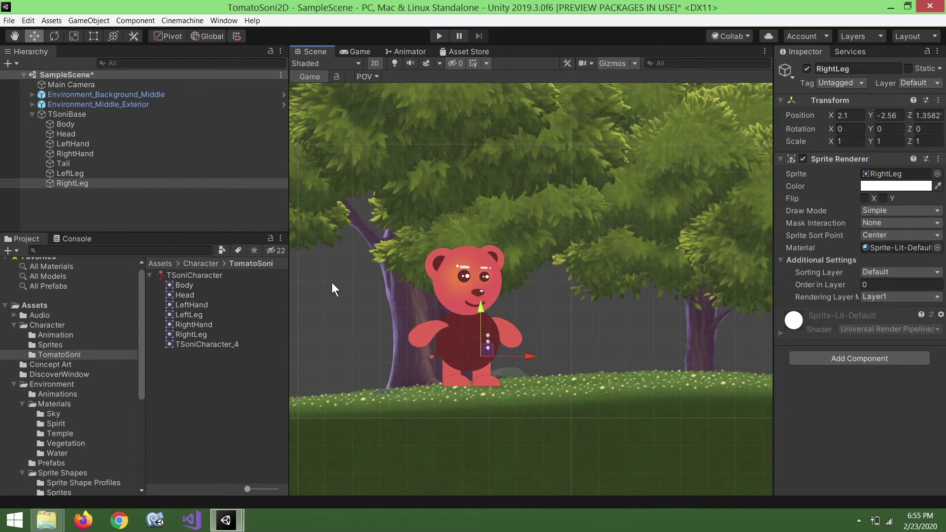
{"action": "left_click", "coordinate": [185, 176]}
{"action": "left_click_drag", "start_coordinate": [496, 353], "coordinate": [498, 356]}
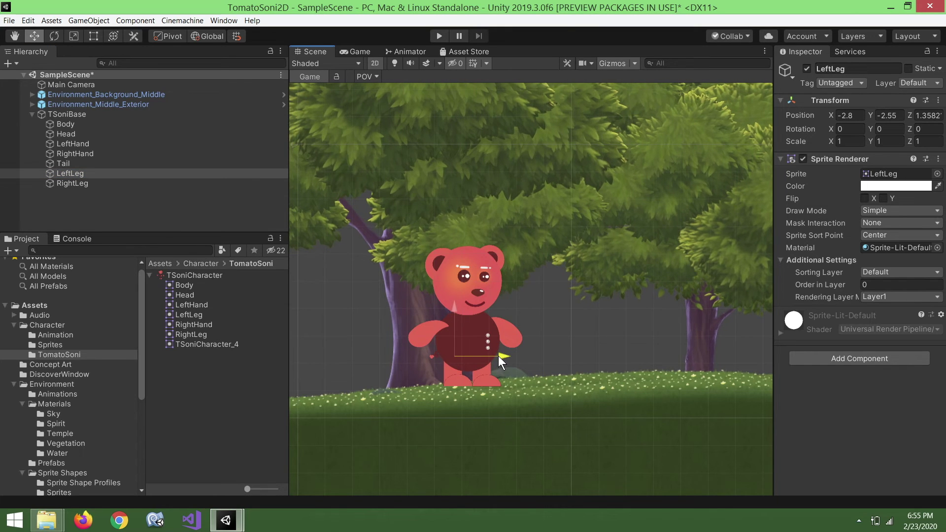
{"action": "key", "text": "ctrl+s"}
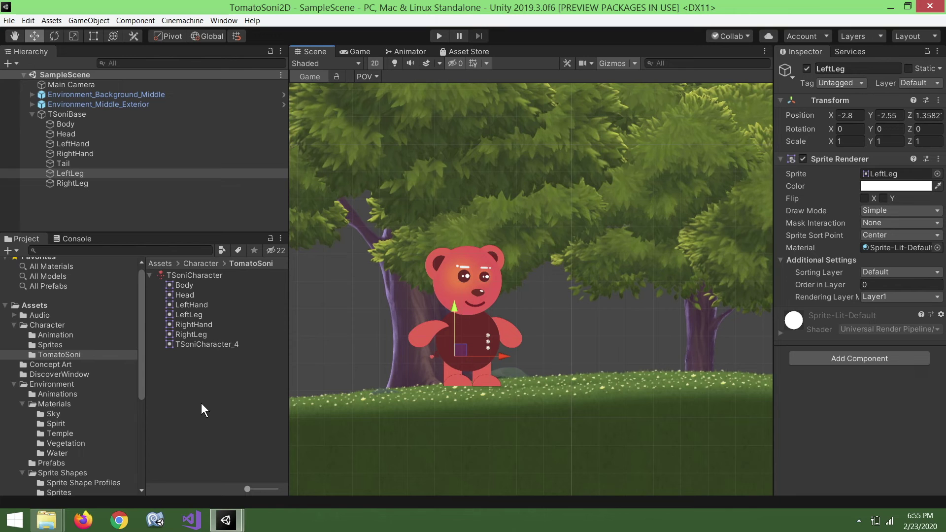
{"action": "left_click", "coordinate": [144, 113]}
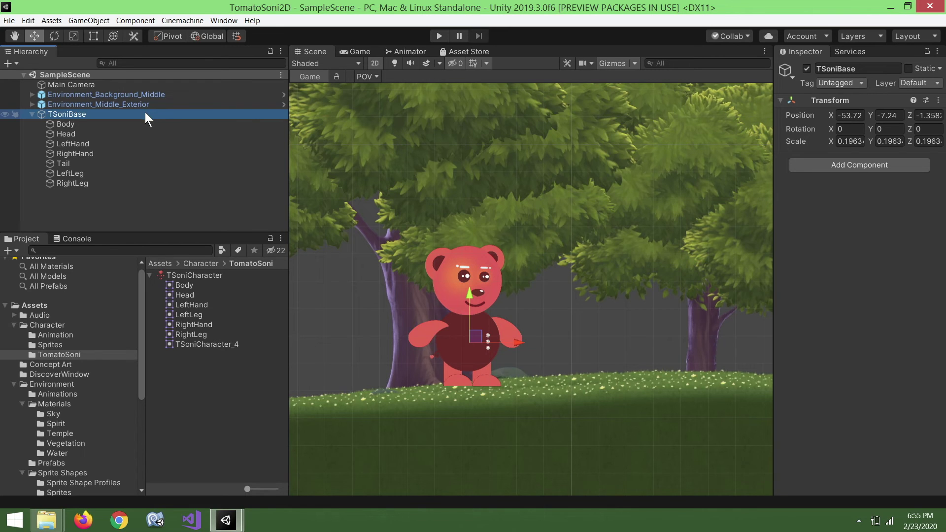
Create a new Animation asset in the TomatoSoni folder named Idle, then select TSoniBase.
{"action": "right_click", "coordinate": [210, 392]}
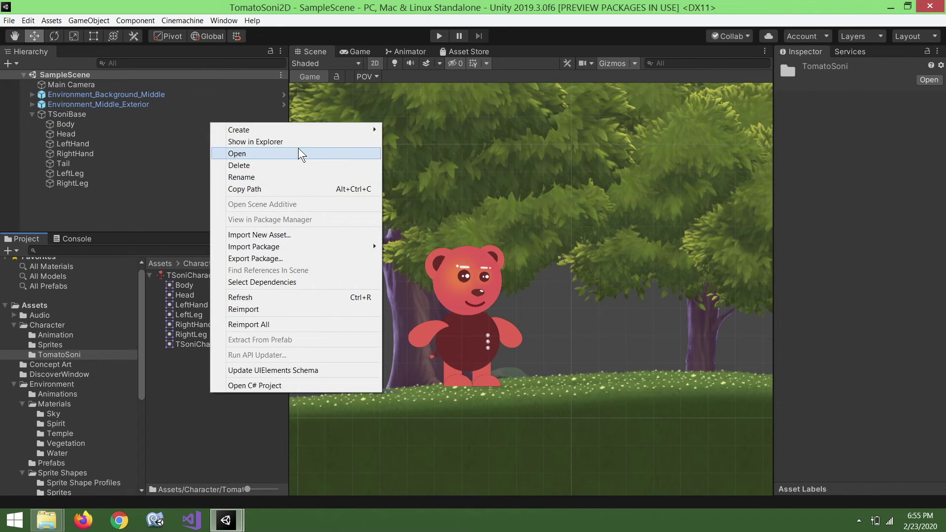
{"action": "mouse_move", "coordinate": [302, 130]}
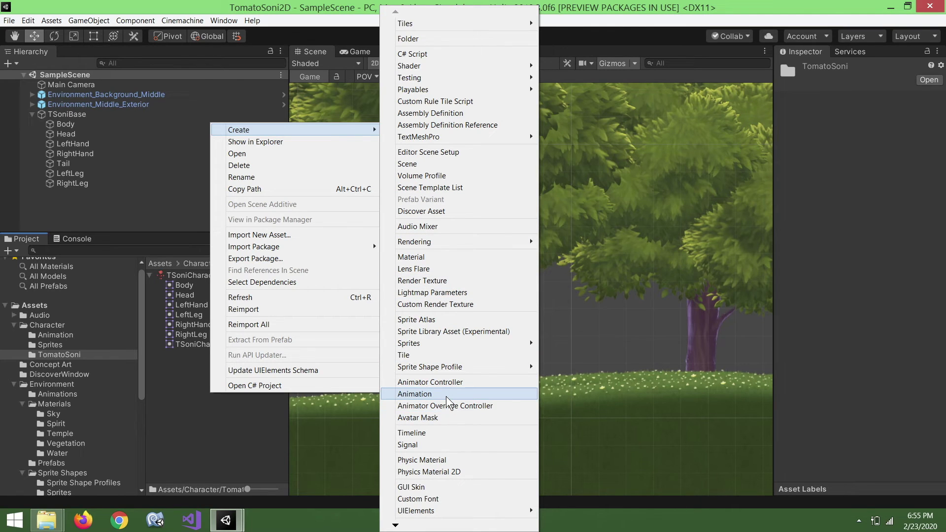
{"action": "left_click", "coordinate": [445, 394]}
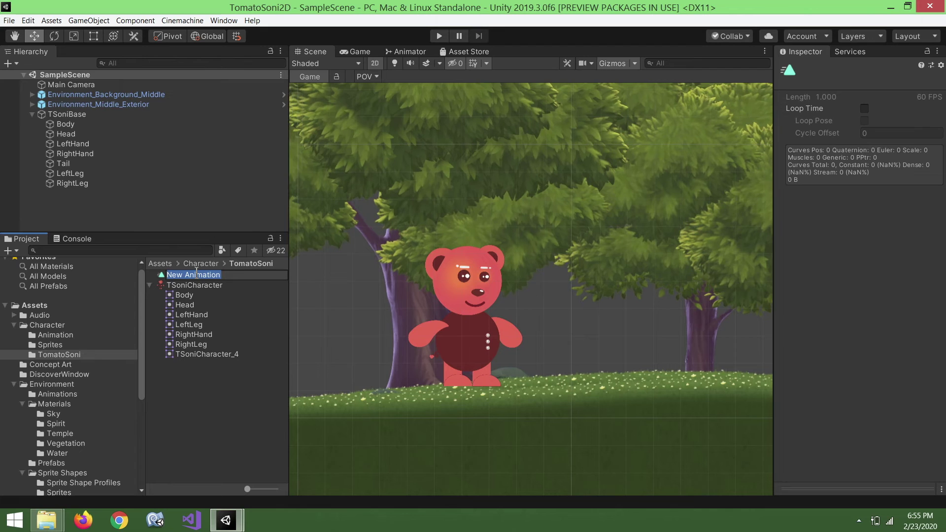
{"action": "type", "text": "Idle"}
{"action": "key", "text": "Return"}
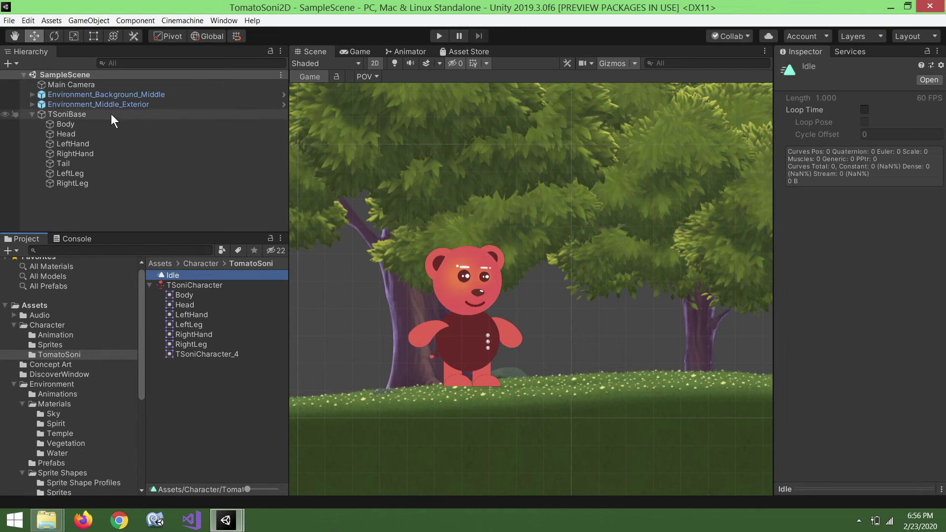
{"action": "left_click", "coordinate": [112, 114]}
Open the Idle clip, select TSoniBase, and dock the Animation window beneath the Scene view.
{"action": "double_click", "coordinate": [199, 275]}
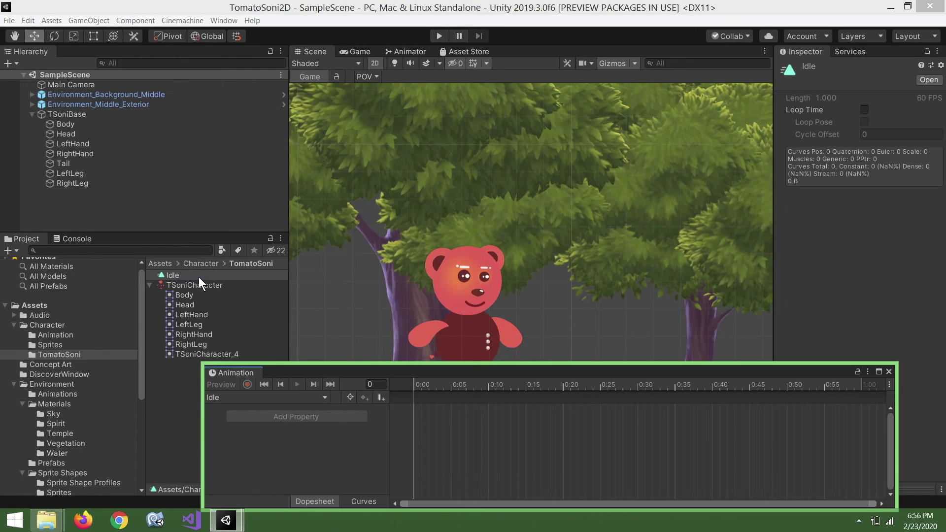
{"action": "left_click", "coordinate": [85, 114]}
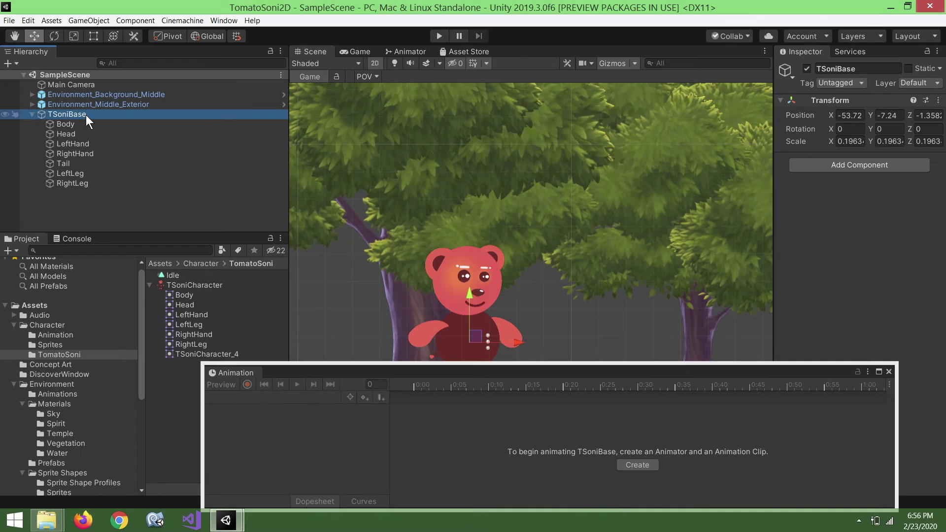
{"action": "mouse_move", "coordinate": [413, 374]}
{"action": "left_mouse_down"}
{"action": "mouse_move", "coordinate": [502, 398]}
{"action": "mouse_move", "coordinate": [454, 370]}
{"action": "left_mouse_up"}
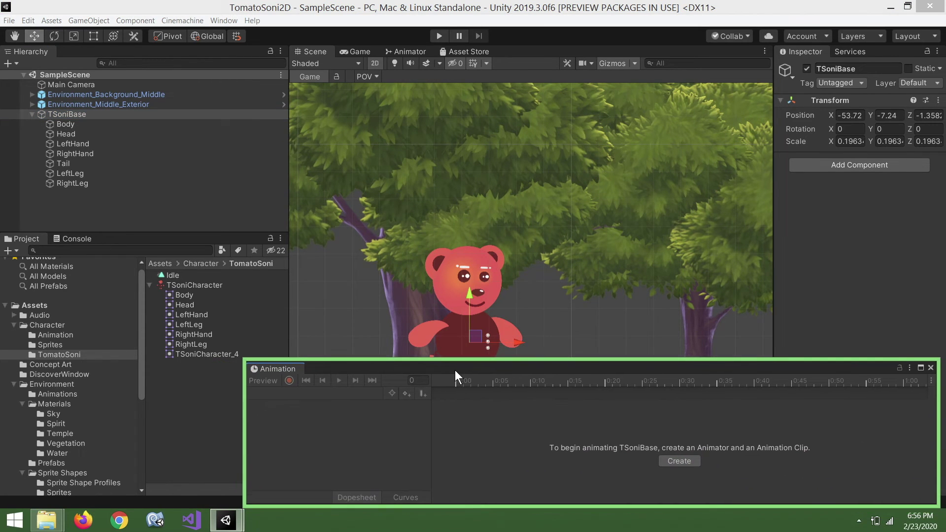
{"action": "middle_click_drag", "start_coordinate": [554, 288], "coordinate": [551, 235]}
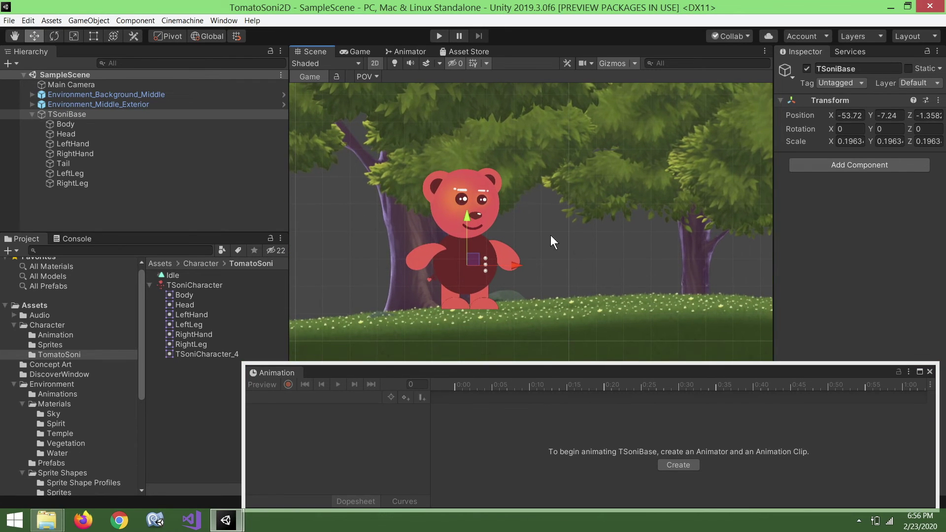
{"action": "mouse_move", "coordinate": [537, 370]}
{"action": "left_mouse_down"}
{"action": "mouse_move", "coordinate": [537, 354]}
{"action": "mouse_move", "coordinate": [510, 344]}
{"action": "left_mouse_up"}
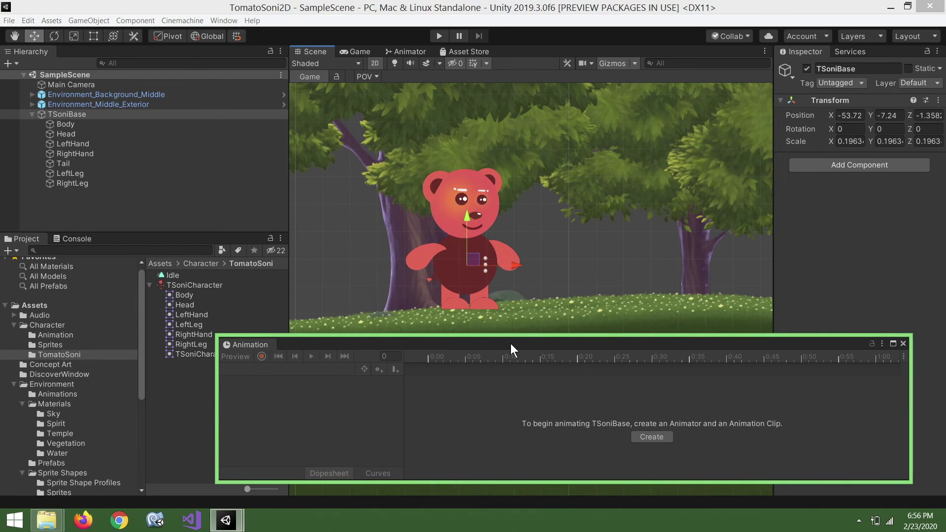
Create an Animator for TSoniBase, saving the clip as Idle.anim and replacing the existing file.
{"action": "left_click", "coordinate": [639, 435]}
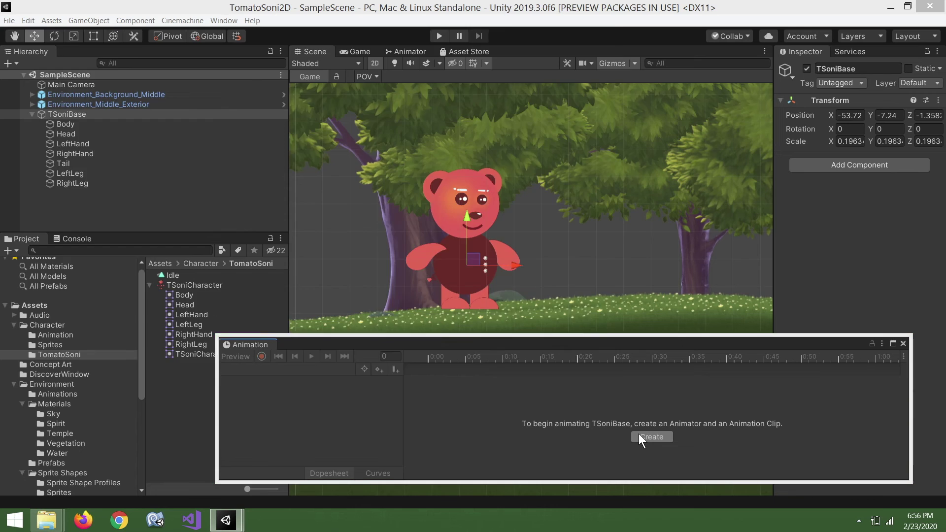
{"action": "left_click", "coordinate": [207, 117]}
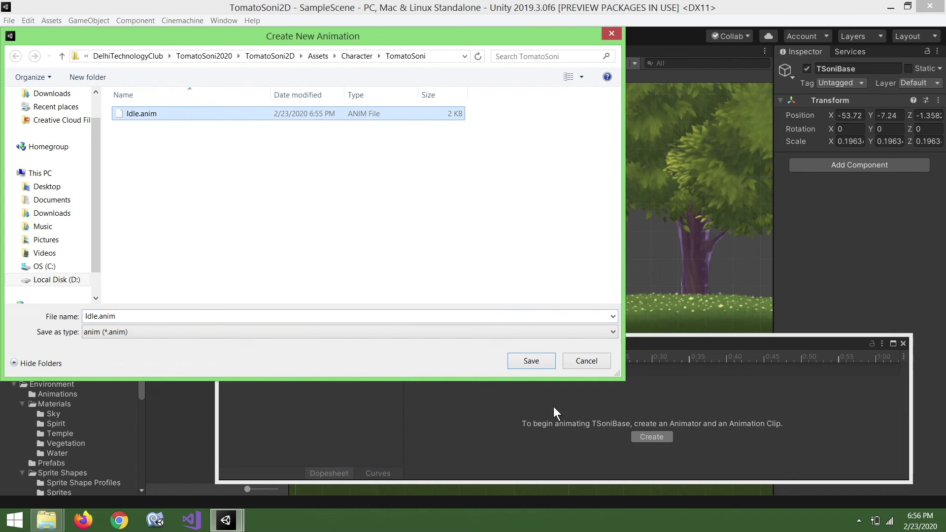
{"action": "left_click", "coordinate": [540, 361]}
{"action": "left_click", "coordinate": [524, 264]}
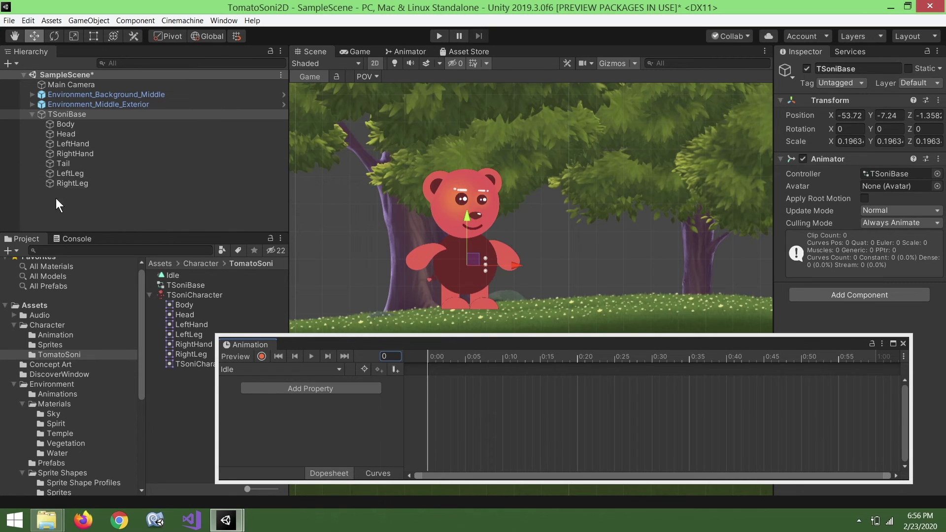
Make Head and Tail children of Body, save the scene with Ctrl+S, and reselect TSoniBase.
{"action": "left_click", "coordinate": [78, 135]}
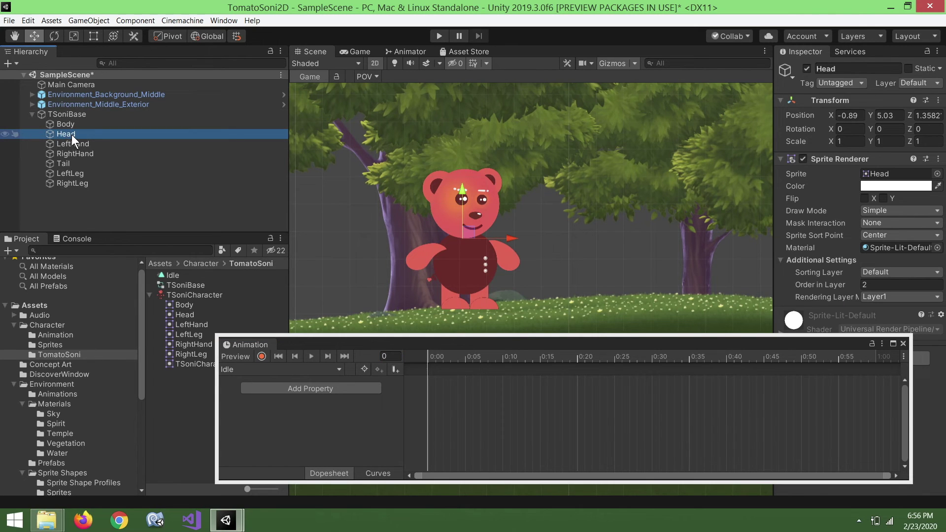
{"action": "mouse_move", "coordinate": [72, 134]}
{"action": "left_mouse_down"}
{"action": "mouse_move", "coordinate": [72, 125]}
{"action": "mouse_move", "coordinate": [85, 126]}
{"action": "left_mouse_up"}
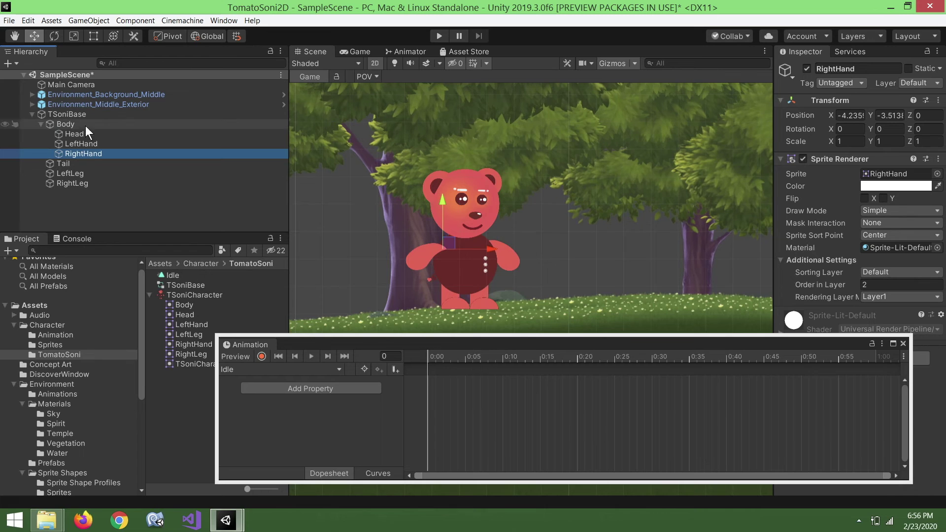
{"action": "left_click_drag", "start_coordinate": [82, 163], "coordinate": [88, 125]}
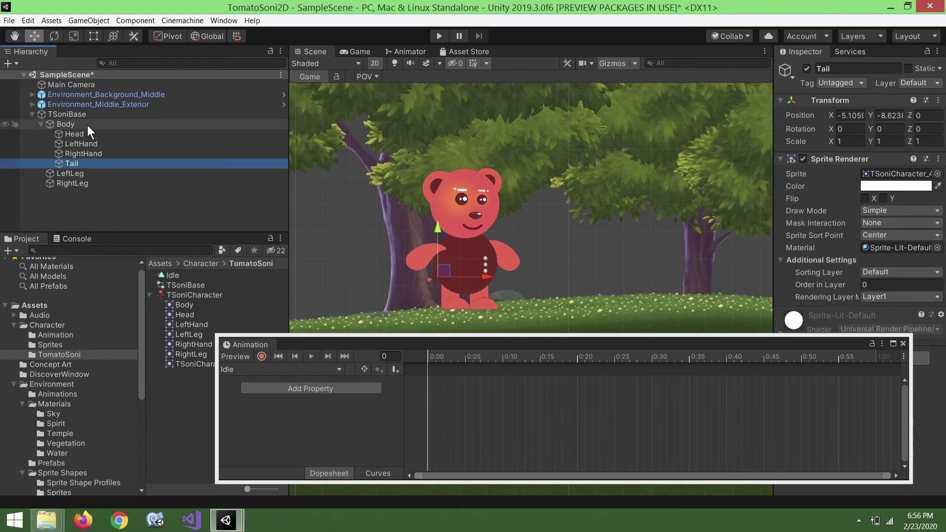
{"action": "key", "text": "ctrl+s"}
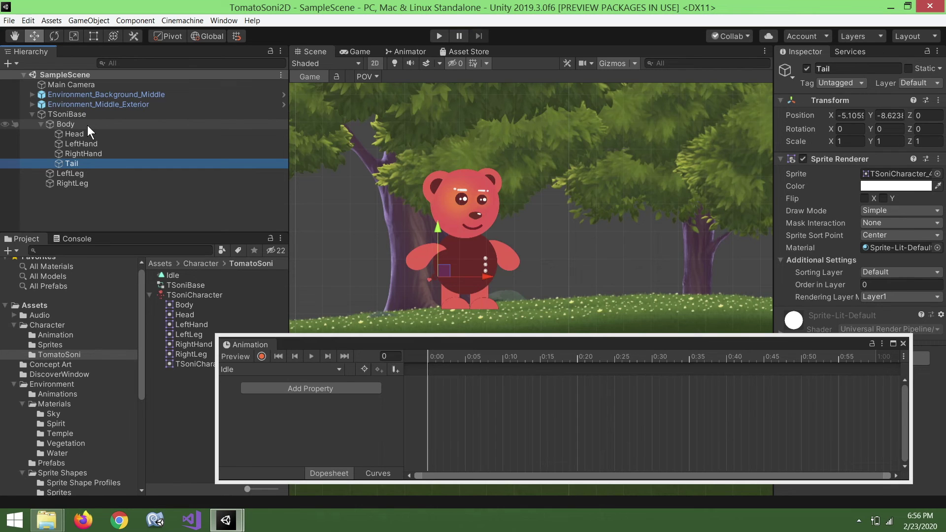
{"action": "left_click", "coordinate": [88, 118]}
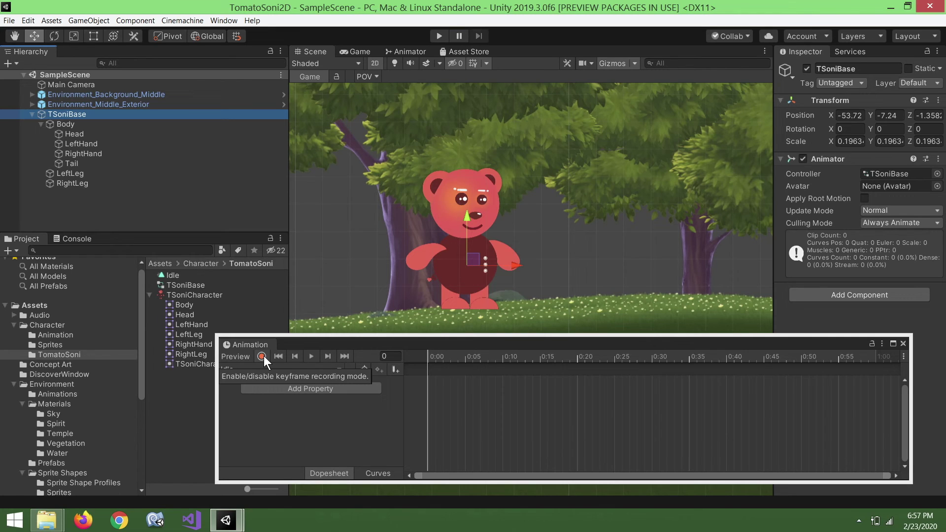
With recording on, key the Head's position at frame 0 and lower it at frame 10.
{"action": "left_click", "coordinate": [262, 356]}
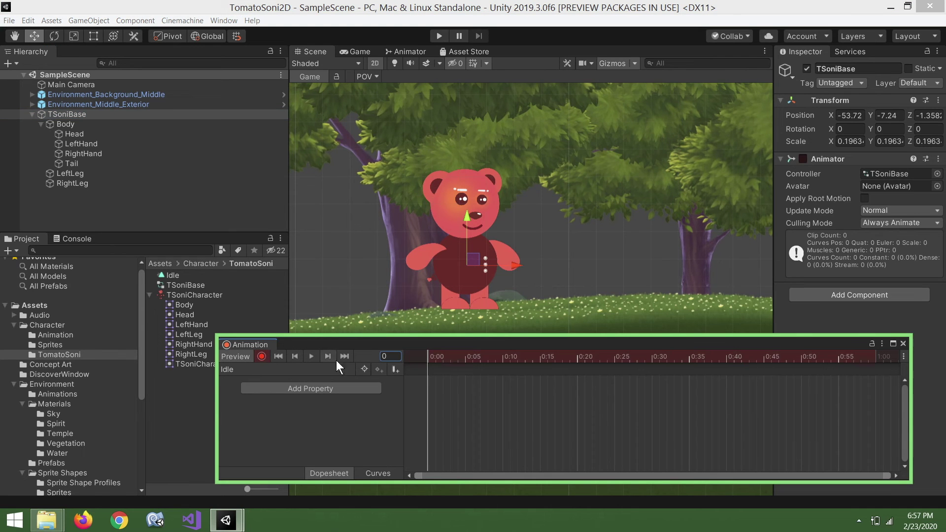
{"action": "left_click", "coordinate": [473, 185]}
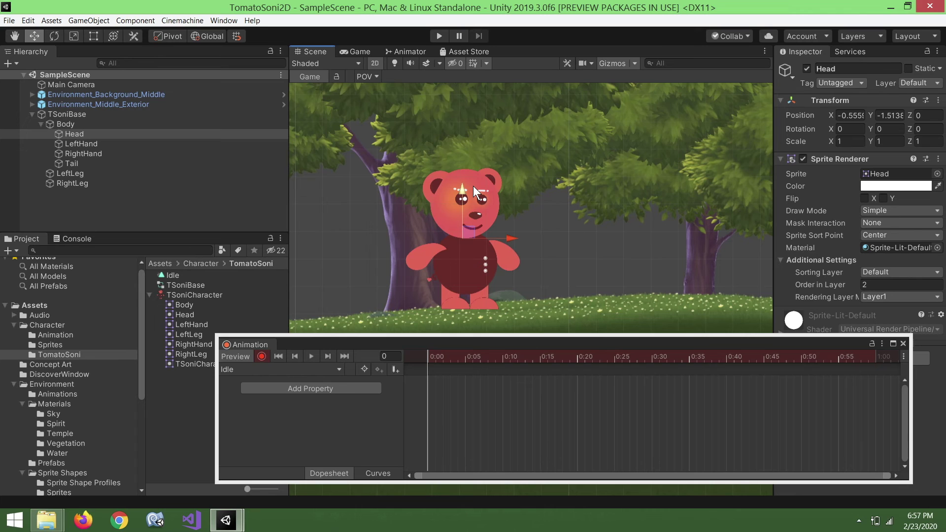
{"action": "left_click_drag", "start_coordinate": [462, 190], "coordinate": [460, 191]}
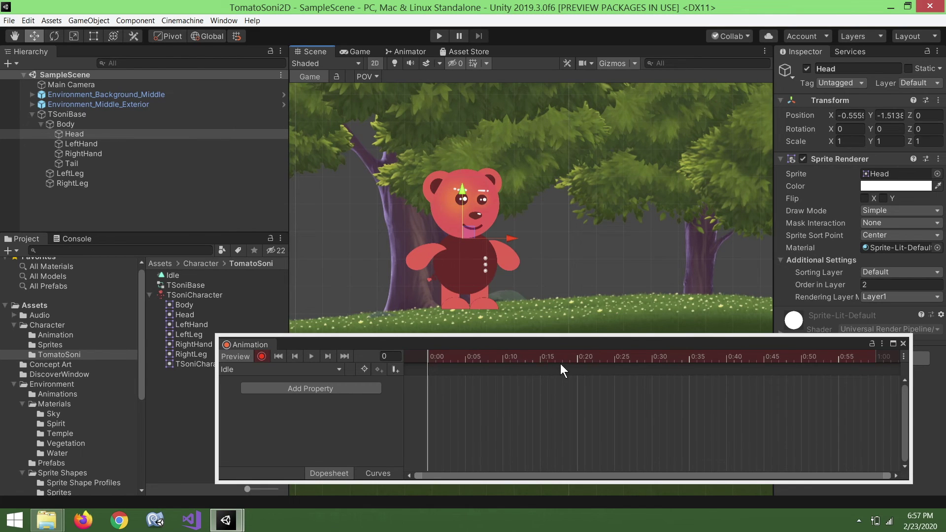
{"action": "left_click", "coordinate": [503, 357]}
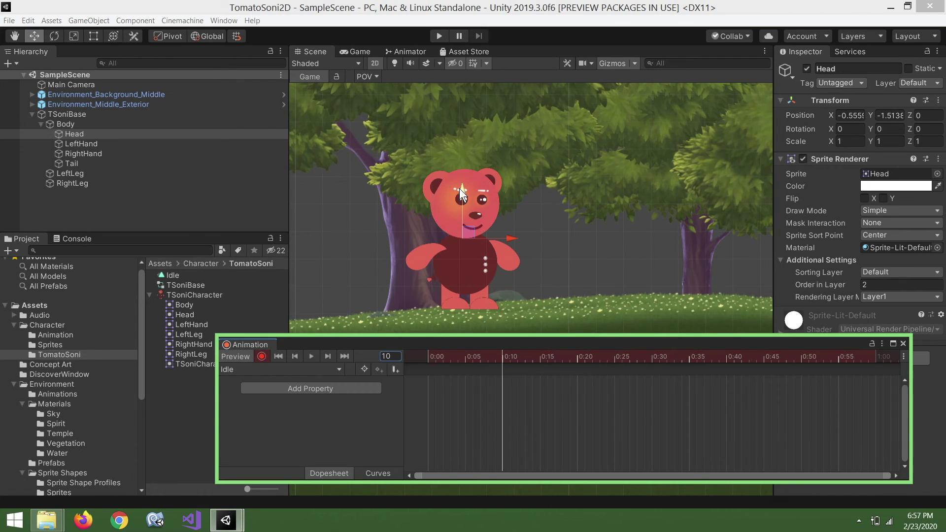
{"action": "left_click_drag", "start_coordinate": [461, 189], "coordinate": [460, 194]}
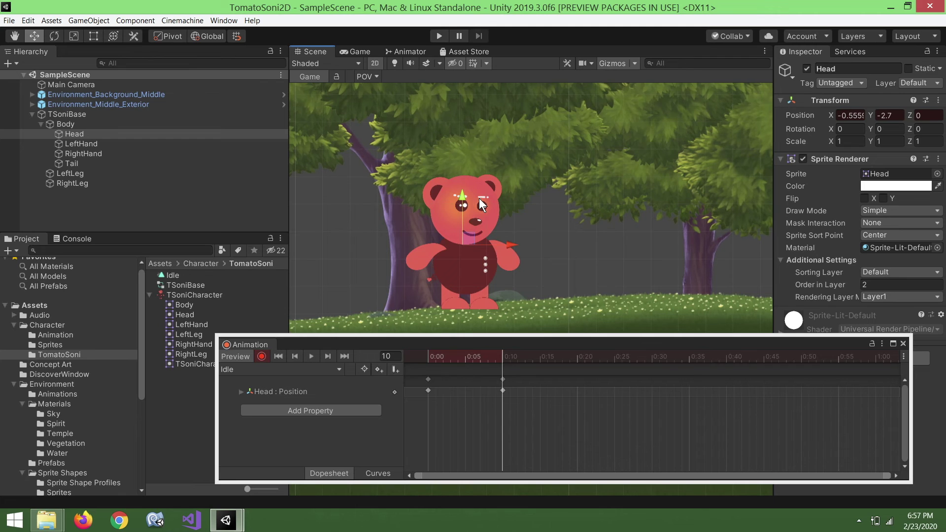
With the Rotate tool, rotate the right hand and the left hand slightly in opposite directions.
{"action": "left_click", "coordinate": [416, 264]}
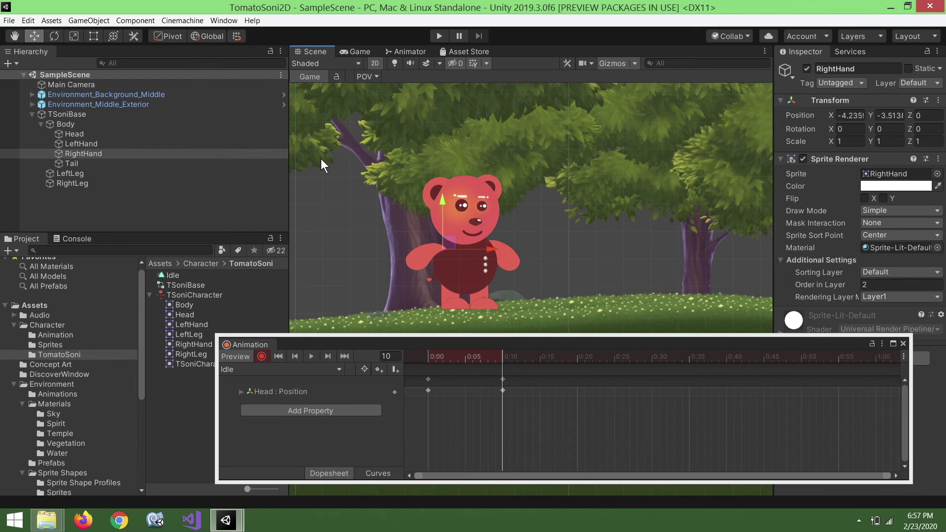
{"action": "left_click", "coordinate": [55, 34]}
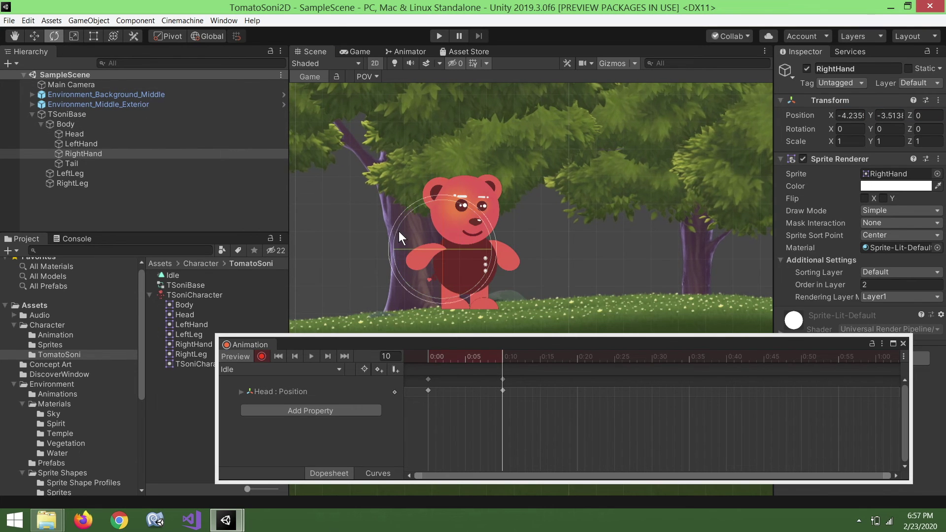
{"action": "left_click_drag", "start_coordinate": [399, 228], "coordinate": [398, 259]}
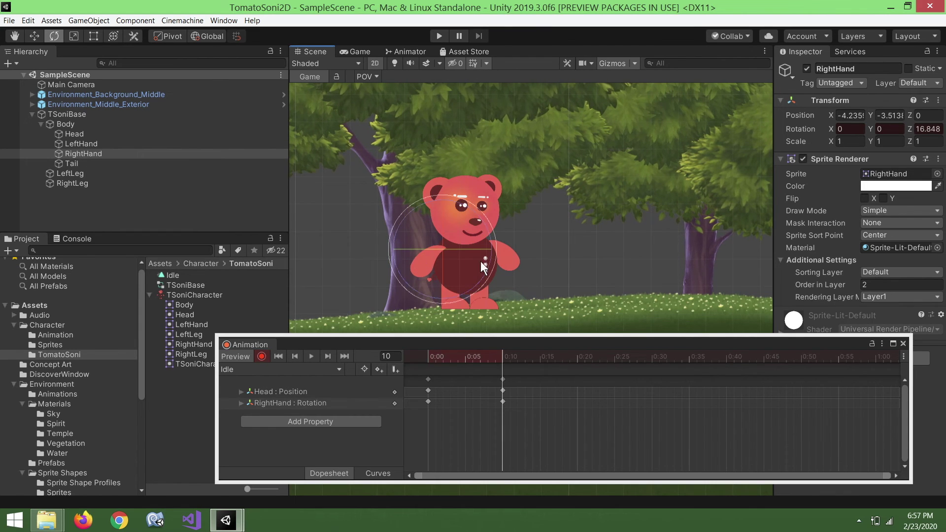
{"action": "left_click", "coordinate": [507, 258]}
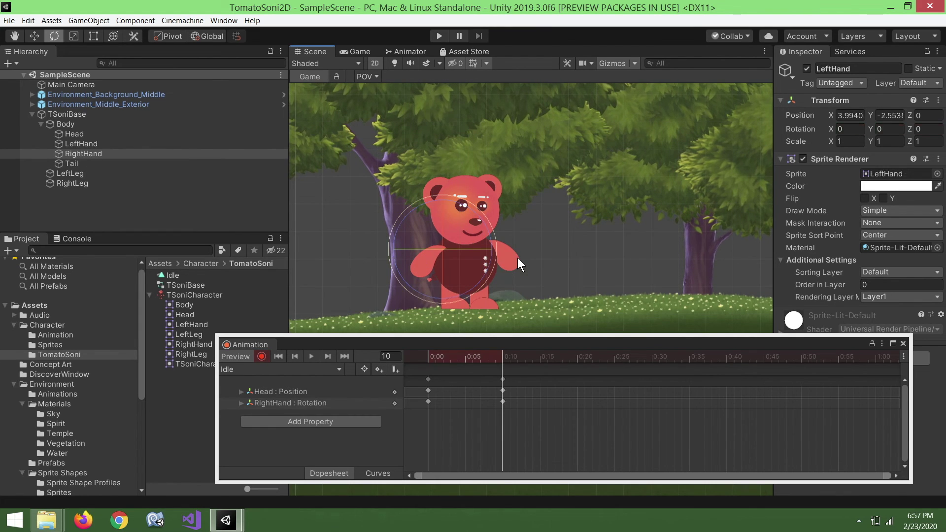
{"action": "left_click_drag", "start_coordinate": [532, 221], "coordinate": [531, 238]}
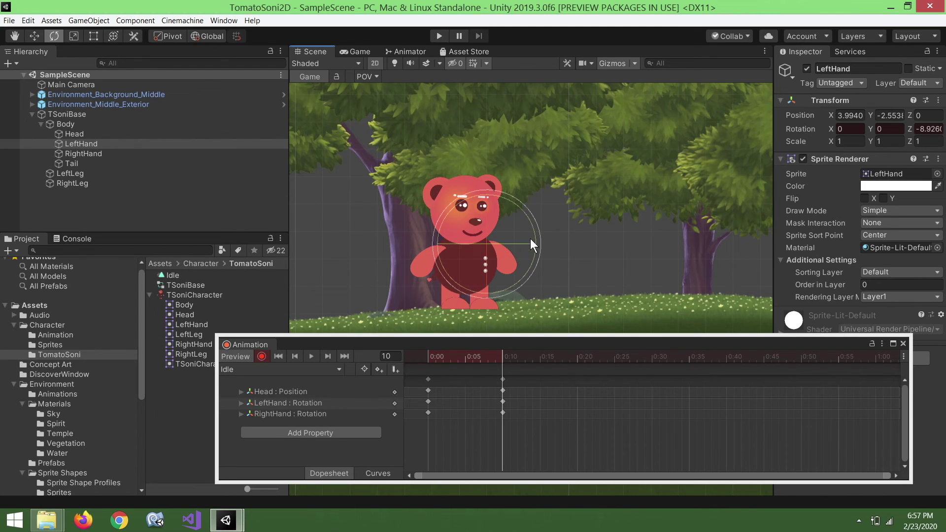
Rotate the Tail about 14 degrees (13.957) at frame 10.
{"action": "scroll", "coordinate": [425, 279], "scroll_direction": "up", "scroll_amount": 2}
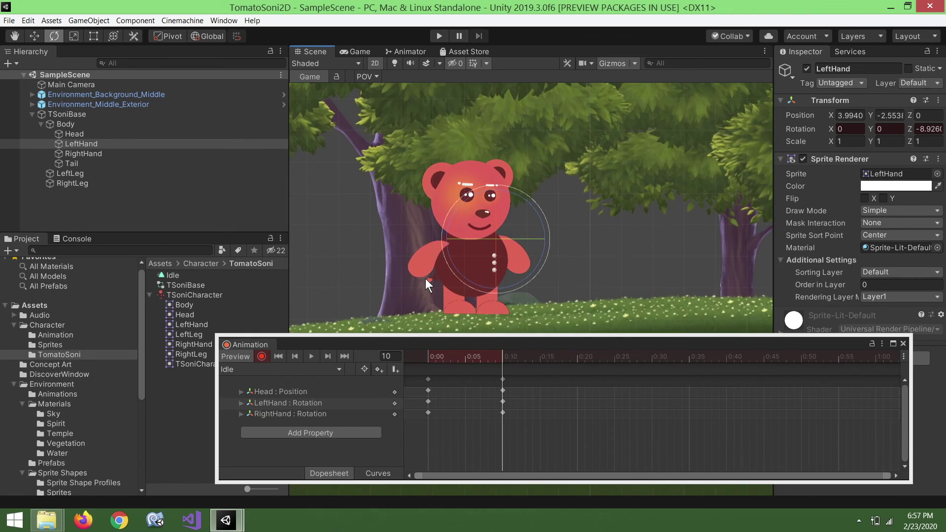
{"action": "scroll", "coordinate": [425, 279], "scroll_direction": "up", "scroll_amount": 2}
{"action": "scroll", "coordinate": [424, 278], "scroll_direction": "up", "scroll_amount": 1}
{"action": "scroll", "coordinate": [424, 279], "scroll_direction": "up", "scroll_amount": 1}
{"action": "scroll", "coordinate": [425, 279], "scroll_direction": "up", "scroll_amount": 1}
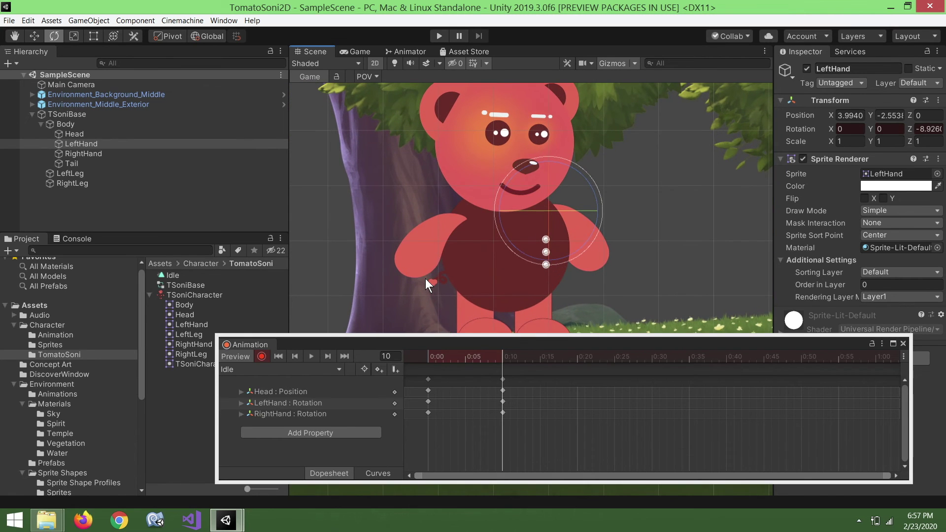
{"action": "left_click", "coordinate": [434, 283]}
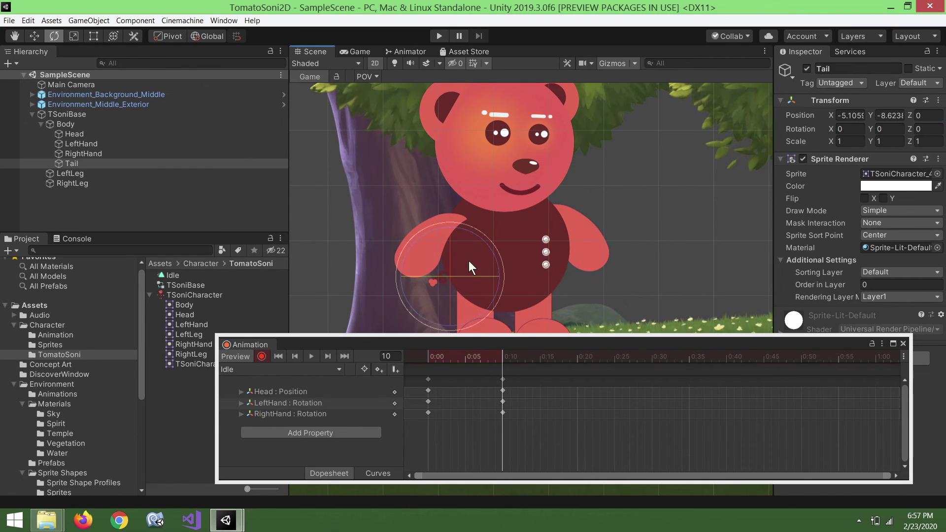
{"action": "left_click_drag", "start_coordinate": [483, 238], "coordinate": [471, 217]}
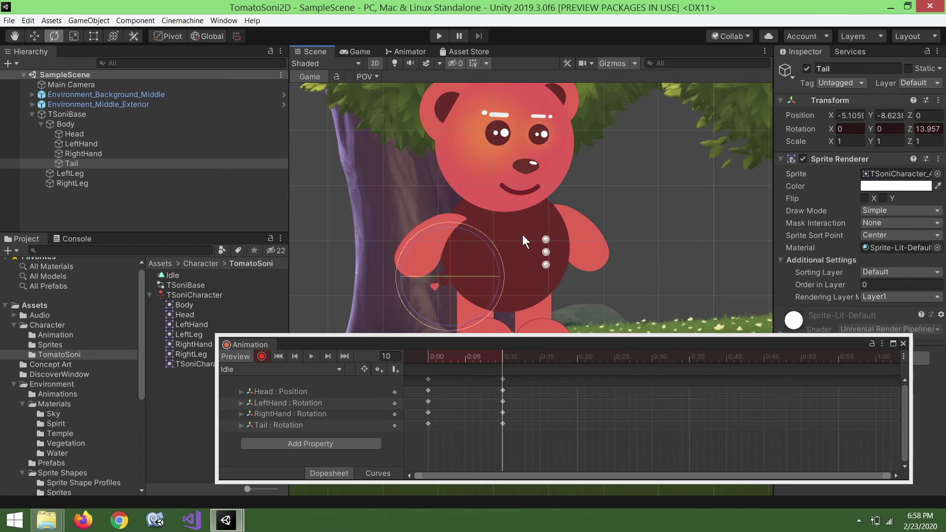
Lower the Body slightly at frame 10 using the Move tool, then select all frame-0 keyframes.
{"action": "left_click", "coordinate": [217, 131]}
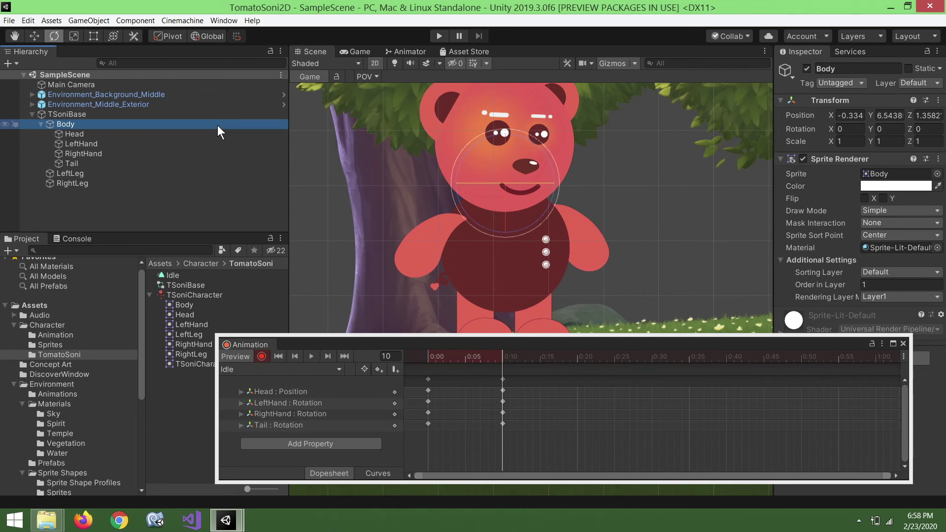
{"action": "left_click", "coordinate": [37, 35]}
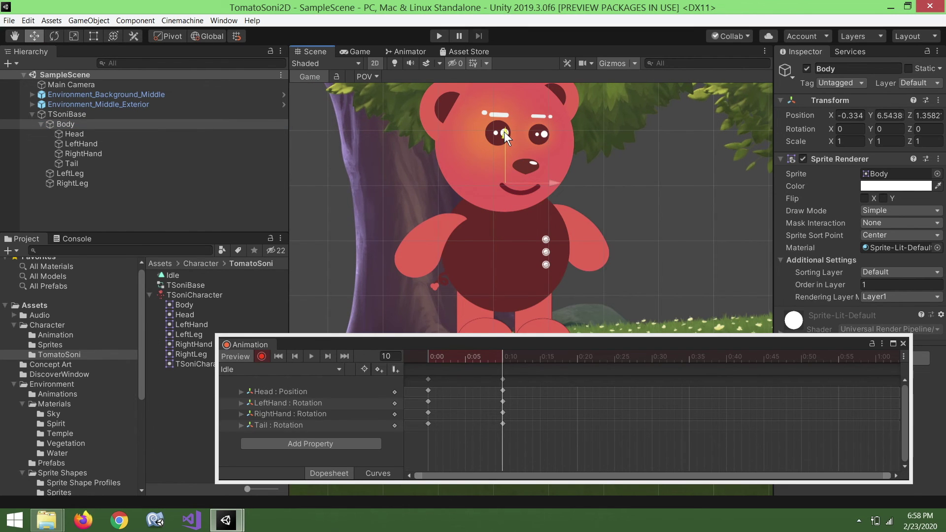
{"action": "left_click_drag", "start_coordinate": [504, 132], "coordinate": [504, 134]}
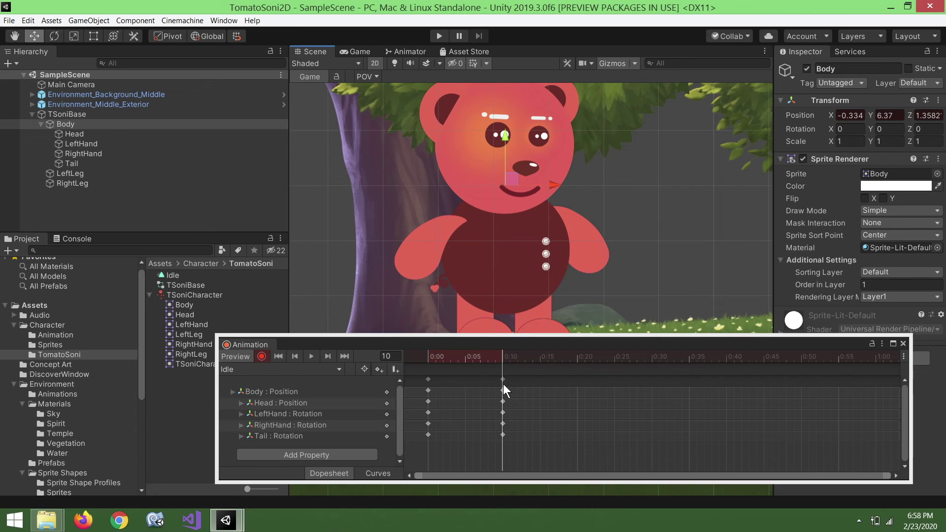
{"action": "left_click", "coordinate": [428, 379]}
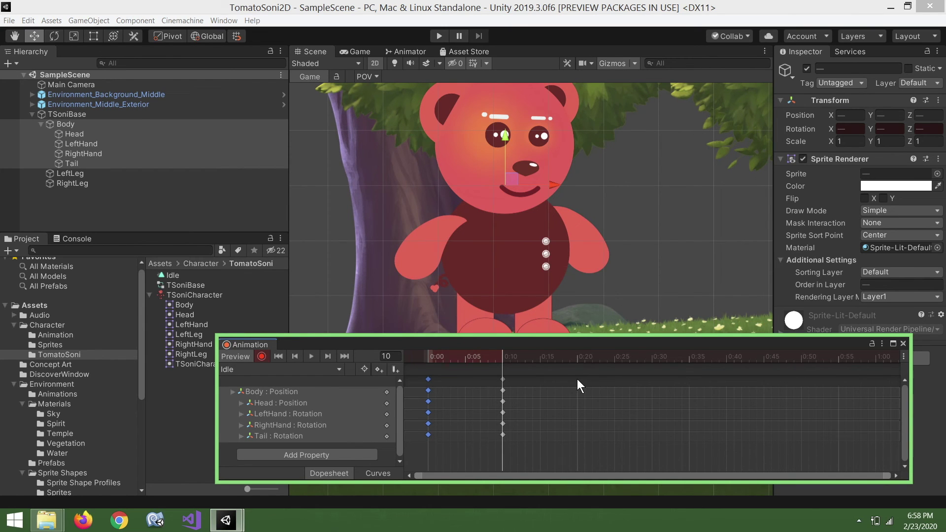
Paste the starting-pose keys at frame 20 and preview the Idle animation from the start.
{"action": "left_click", "coordinate": [578, 360]}
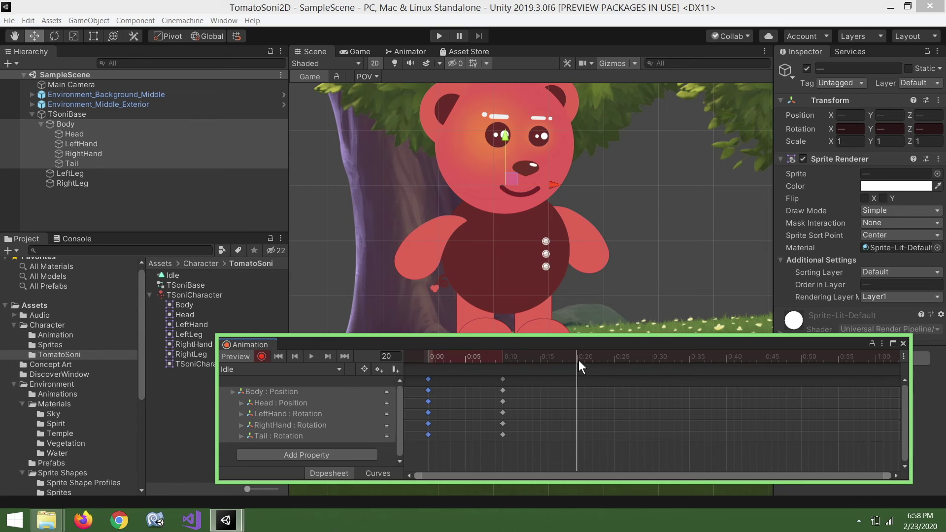
{"action": "key", "text": "ctrl+v"}
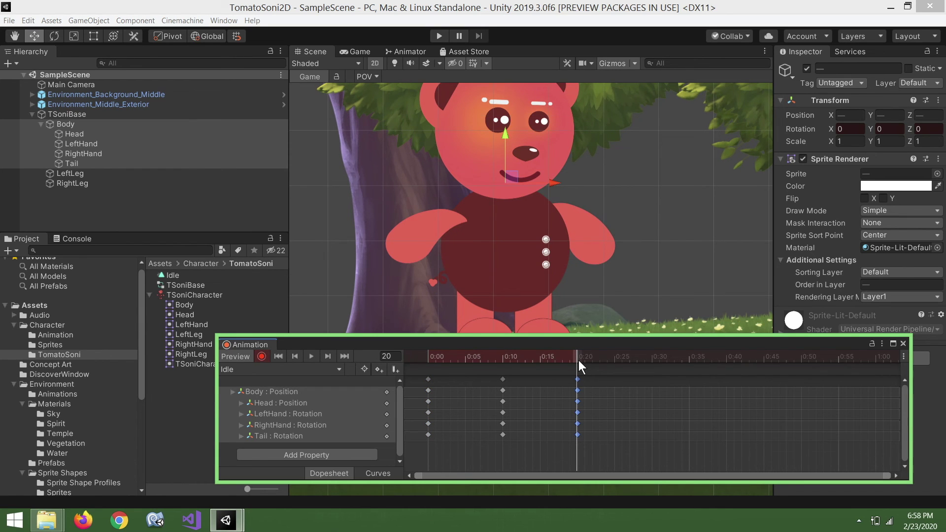
{"action": "scroll", "coordinate": [337, 228], "scroll_direction": "down", "scroll_amount": 3}
{"action": "scroll", "coordinate": [337, 229], "scroll_direction": "down", "scroll_amount": 2}
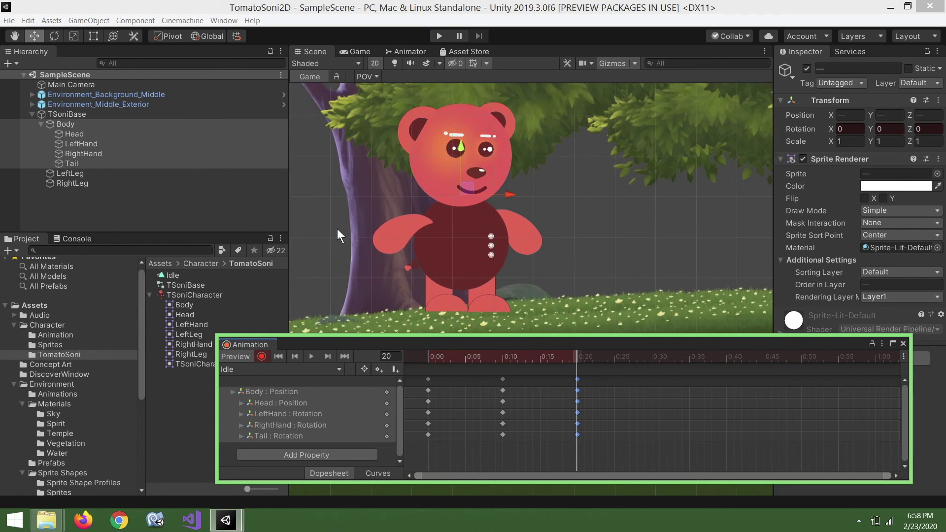
{"action": "left_click", "coordinate": [317, 353]}
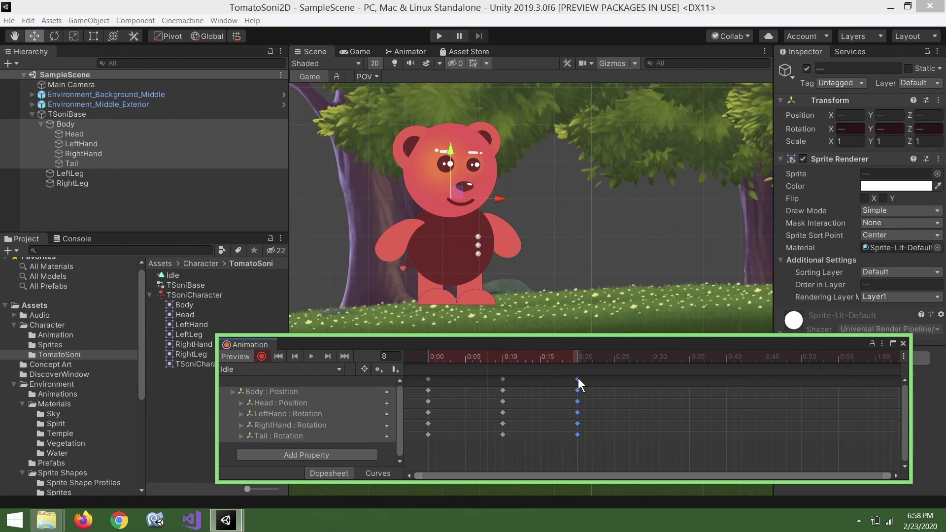
Move the 0:20 keys to 0:30 and the 0:10 keys to 0:15, replay, and stop recording.
{"action": "left_click_drag", "start_coordinate": [578, 378], "coordinate": [656, 389]}
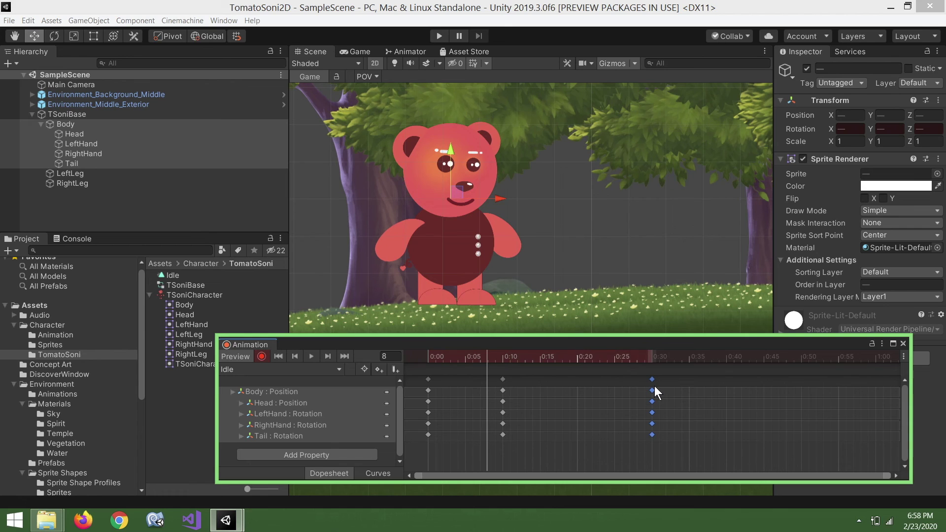
{"action": "left_click_drag", "start_coordinate": [503, 378], "coordinate": [540, 379]}
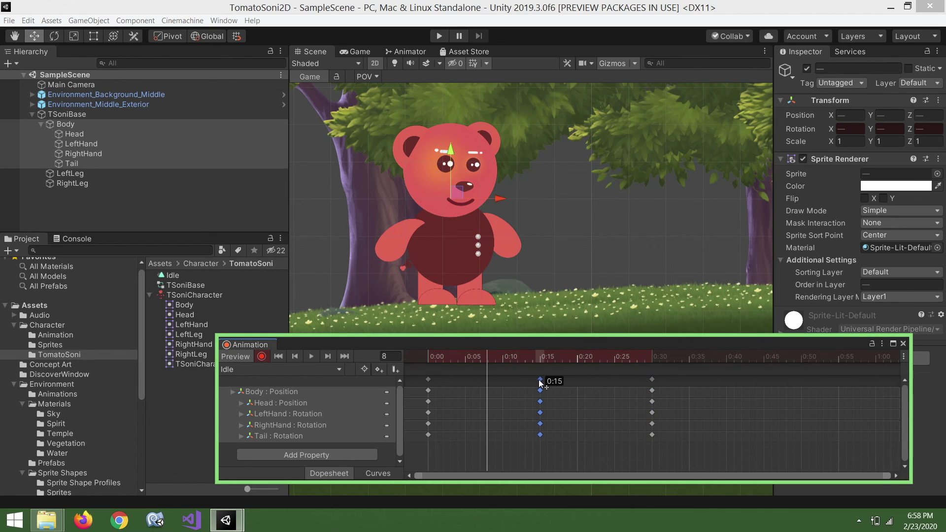
{"action": "left_click", "coordinate": [314, 356]}
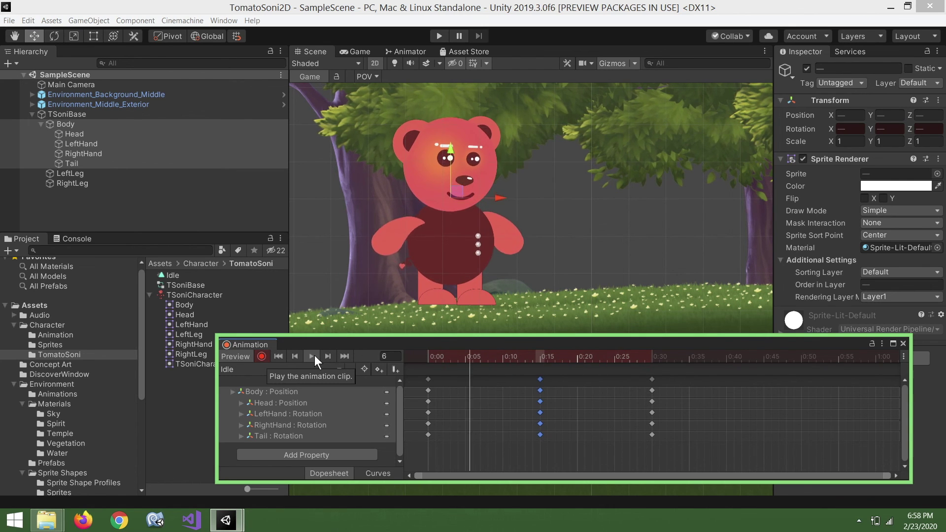
{"action": "left_click", "coordinate": [265, 359]}
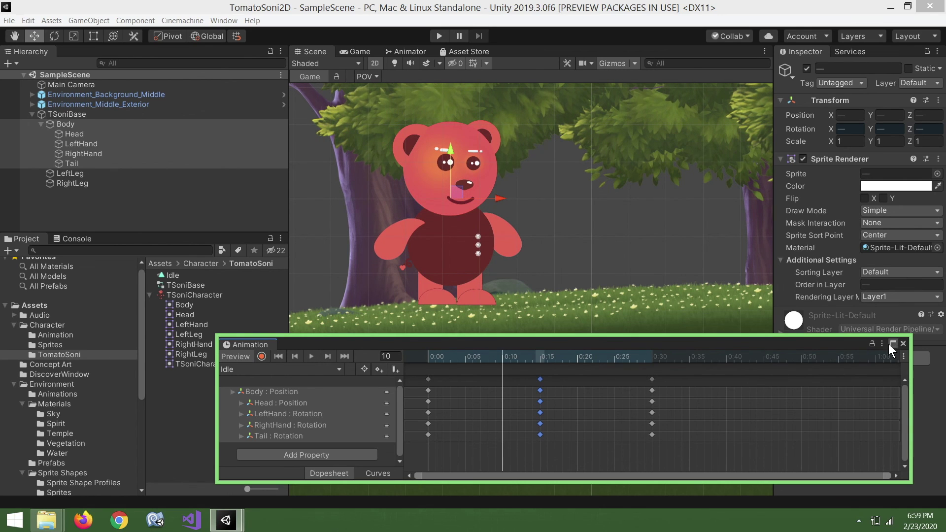
Close the Animation window and check the Game view before returning to the Scene view.
{"action": "left_click_drag", "start_coordinate": [840, 347], "coordinate": [746, 349]}
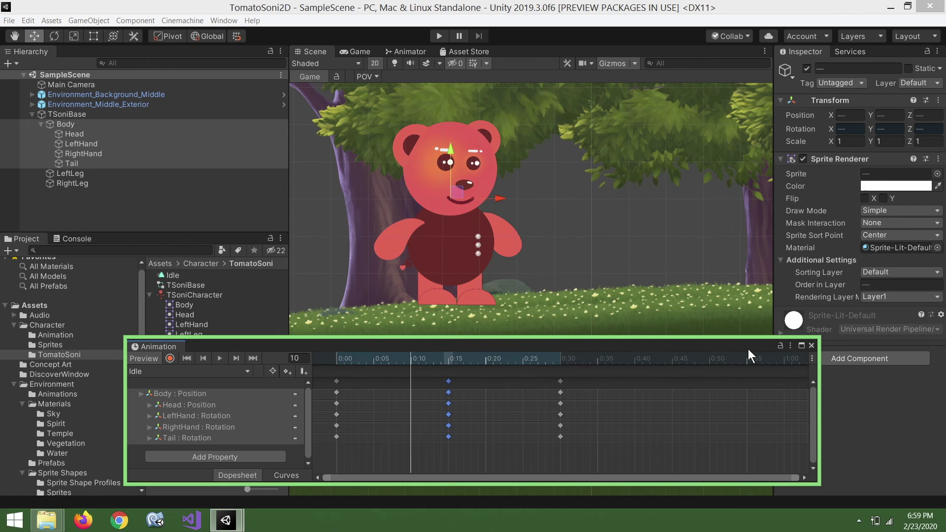
{"action": "left_click", "coordinate": [809, 346]}
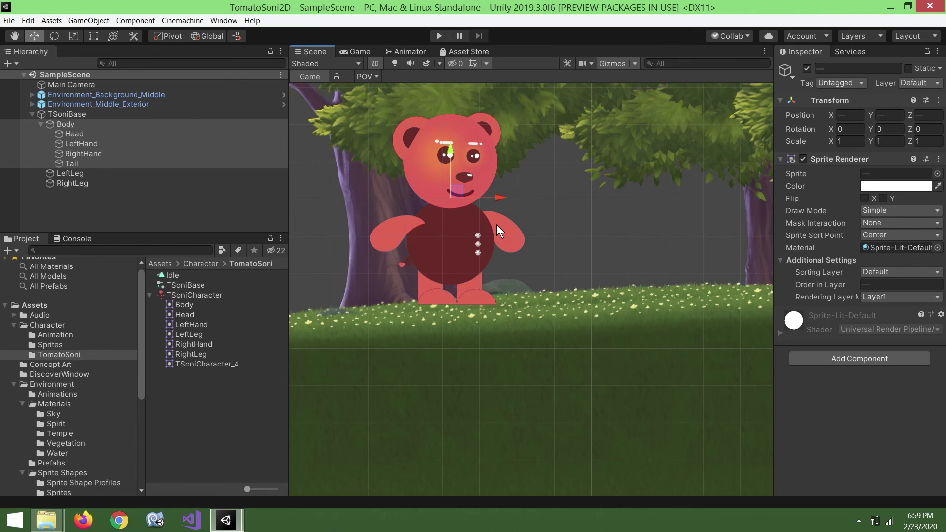
{"action": "scroll", "coordinate": [496, 225], "scroll_direction": "down", "scroll_amount": 3}
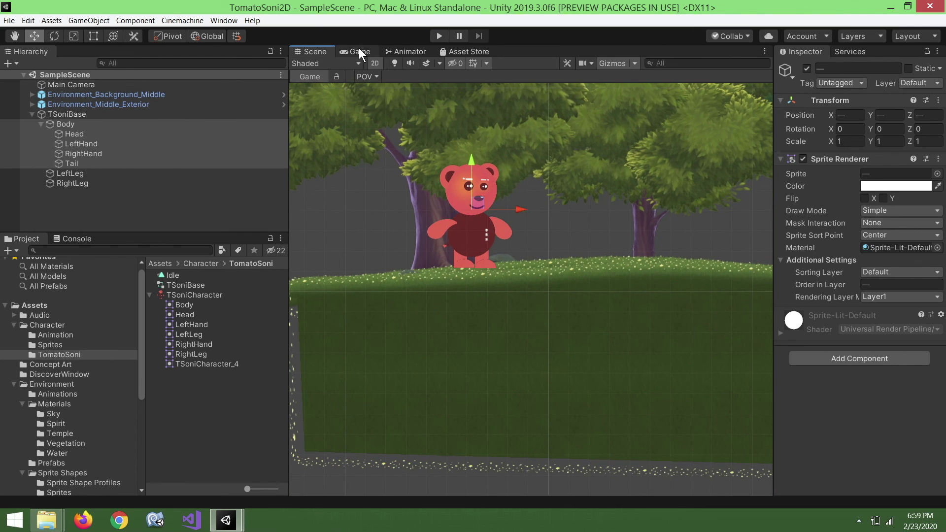
{"action": "left_click", "coordinate": [359, 49]}
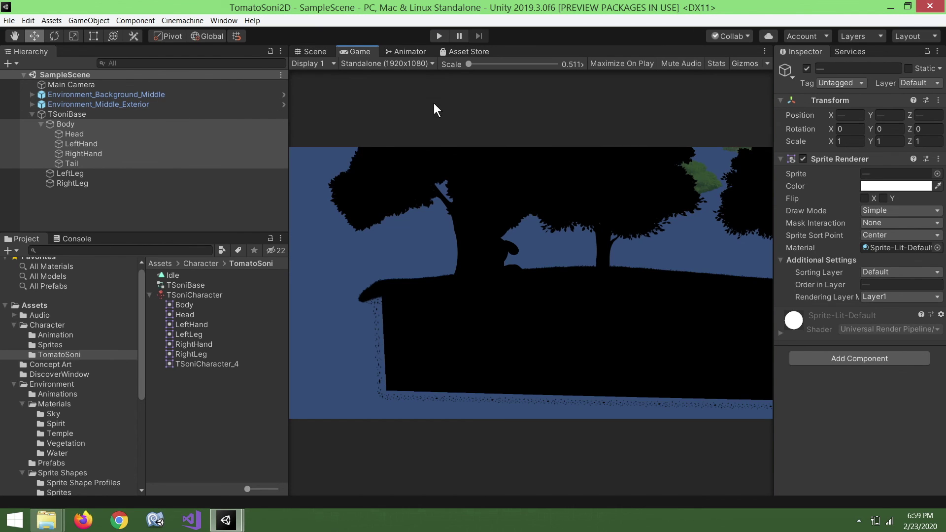
{"action": "left_click", "coordinate": [309, 51]}
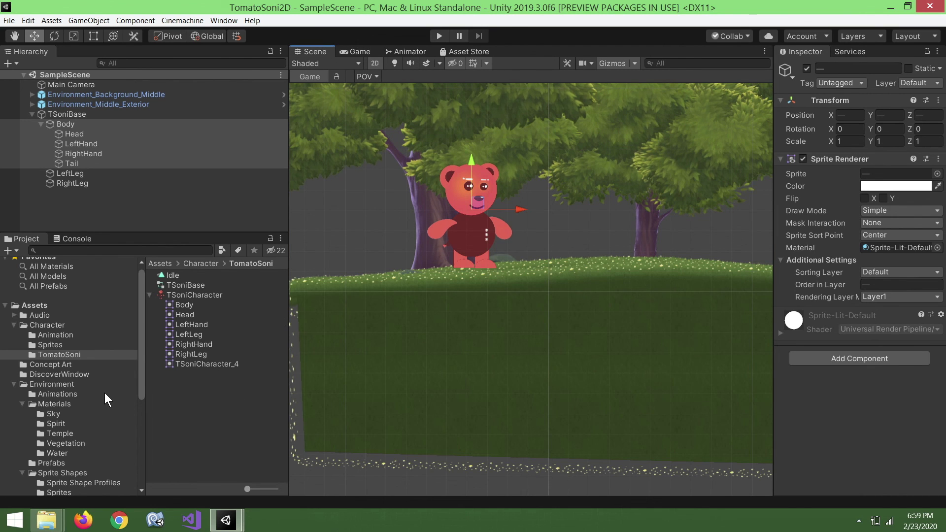
Browse the Project panel to the Environment Prefabs folder.
{"action": "scroll", "coordinate": [105, 393], "scroll_direction": "down", "scroll_amount": 5}
{"action": "scroll", "coordinate": [105, 393], "scroll_direction": "down", "scroll_amount": 6}
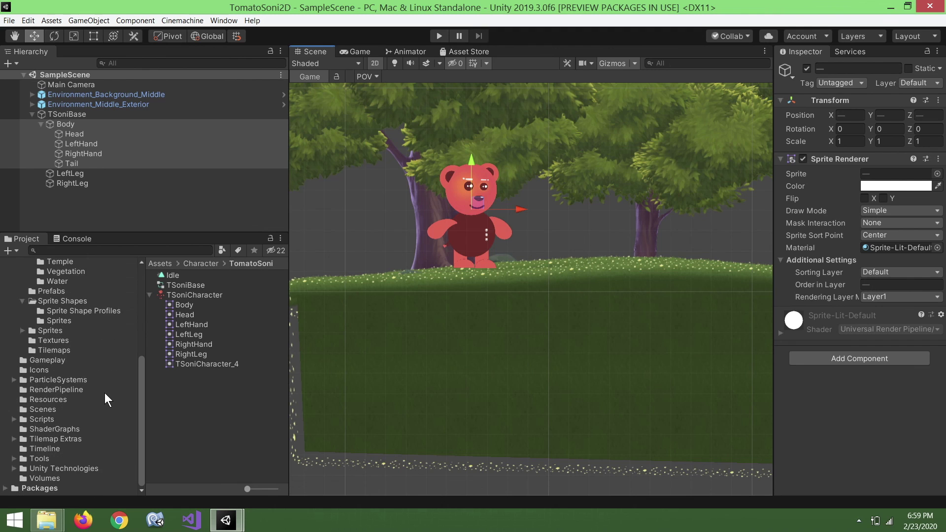
{"action": "scroll", "coordinate": [104, 393], "scroll_direction": "up", "scroll_amount": 2}
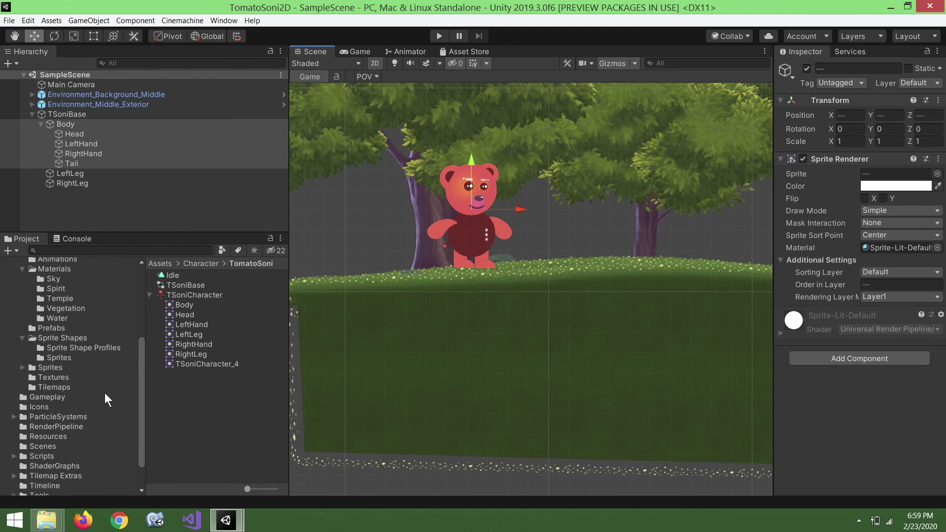
{"action": "left_click", "coordinate": [93, 321]}
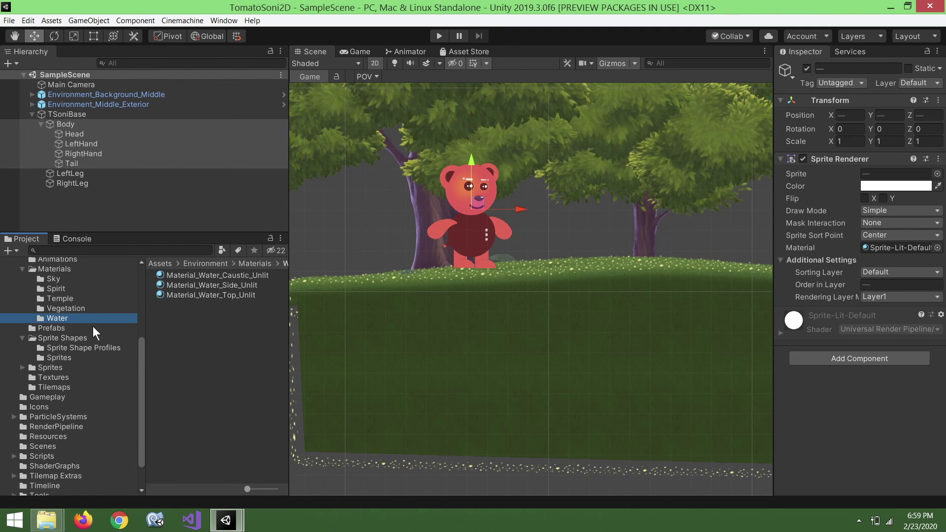
{"action": "left_click", "coordinate": [92, 328]}
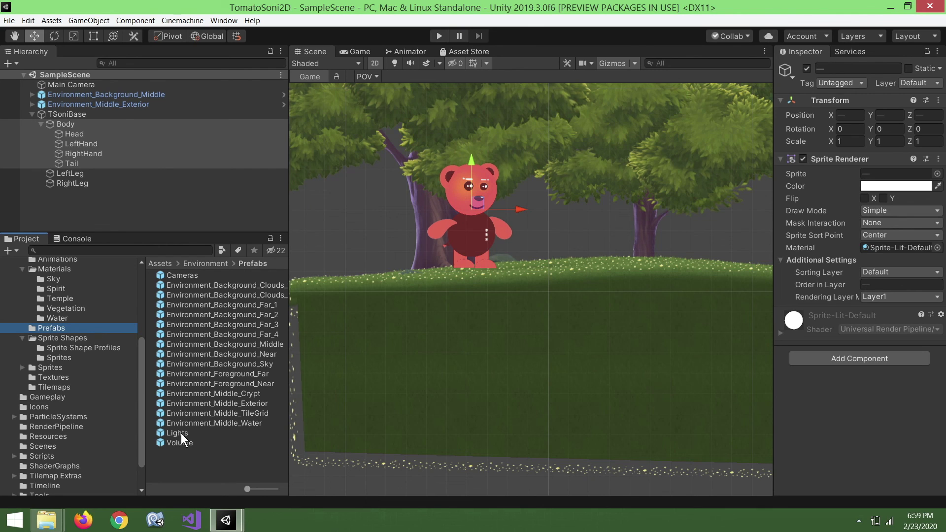
Drag the Lights prefab into SampleScene and collapse TSoniBase's children.
{"action": "left_click_drag", "start_coordinate": [181, 433], "coordinate": [97, 205]}
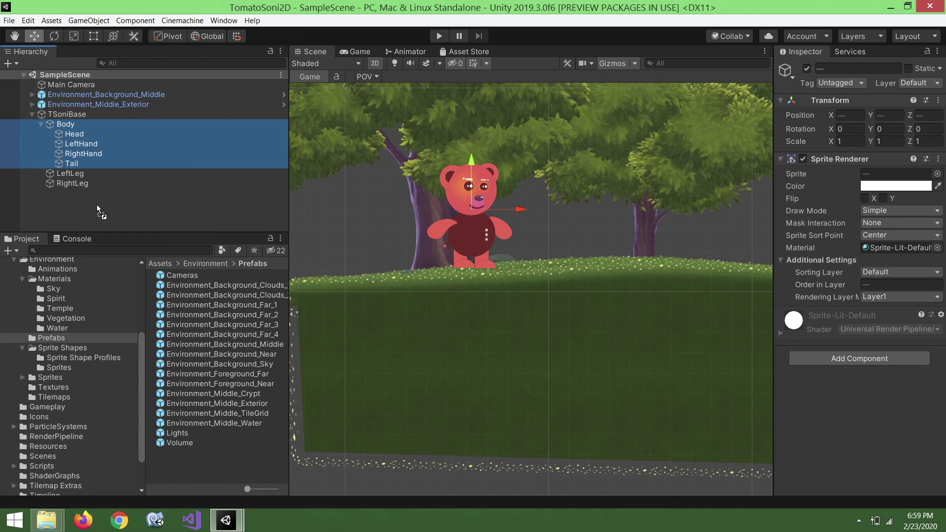
{"action": "left_click_drag", "start_coordinate": [97, 205], "coordinate": [96, 205]}
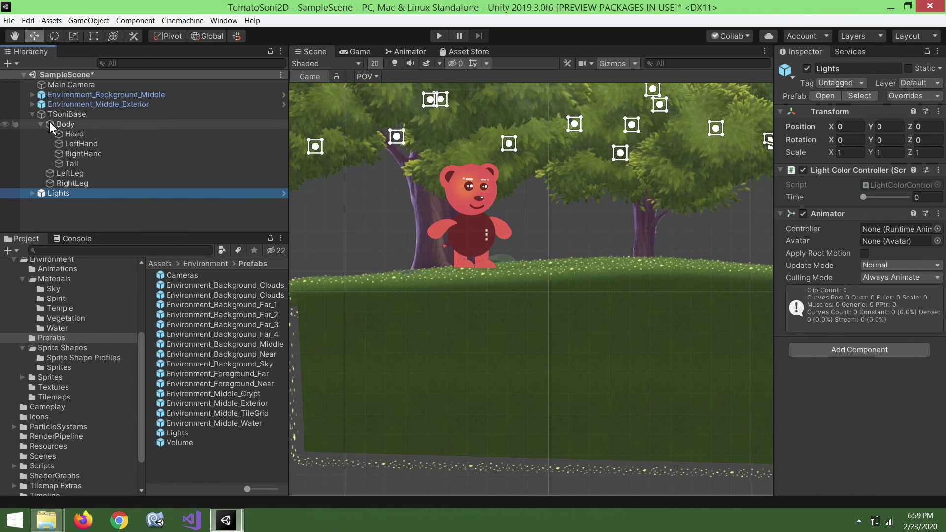
{"action": "left_click", "coordinate": [32, 114]}
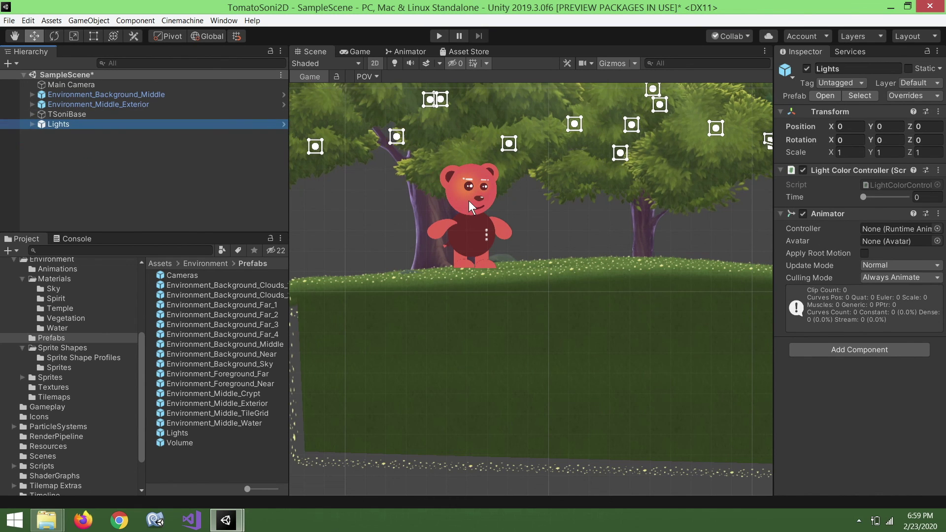
Check the lighting in the Game view, then select the Lights object in the Scene view.
{"action": "left_click", "coordinate": [365, 51]}
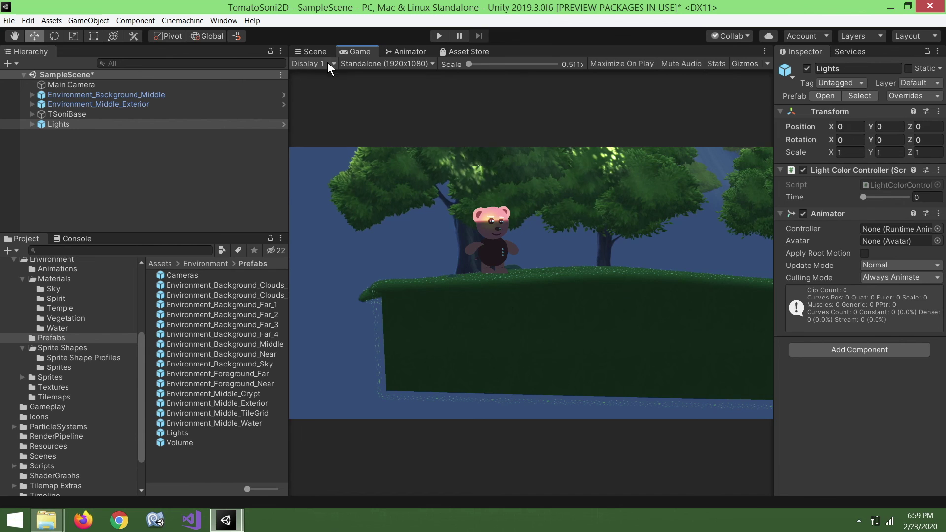
{"action": "left_click", "coordinate": [313, 52]}
{"action": "left_click", "coordinate": [163, 125]}
{"action": "scroll", "coordinate": [483, 177], "scroll_direction": "down", "scroll_amount": 2}
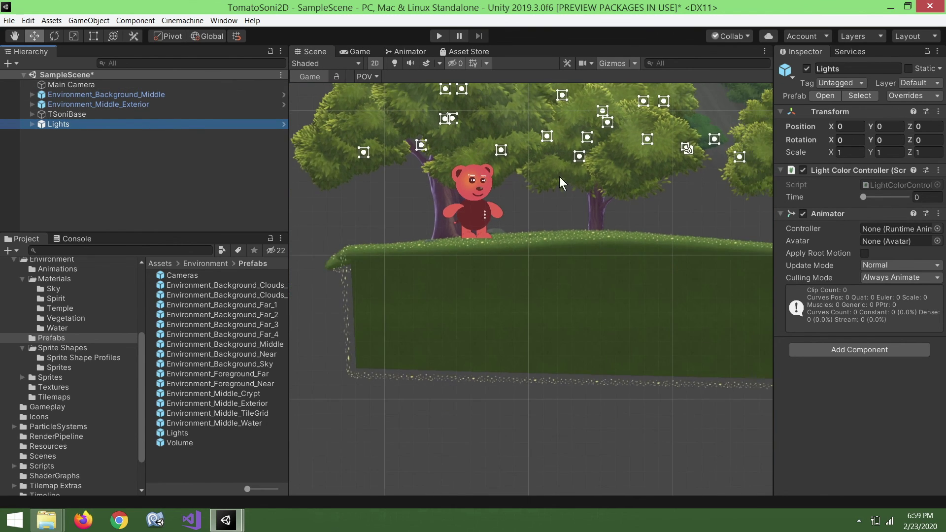
{"action": "scroll", "coordinate": [561, 177], "scroll_direction": "down", "scroll_amount": 5}
Lower the Lights object to Y -5.7 and view the lit level through the game camera.
{"action": "mouse_move", "coordinate": [591, 177]}
{"action": "middle_mouse_down"}
{"action": "mouse_move", "coordinate": [496, 291]}
{"action": "mouse_move", "coordinate": [523, 273]}
{"action": "middle_mouse_up"}
{"action": "left_click_drag", "start_coordinate": [697, 197], "coordinate": [695, 228]}
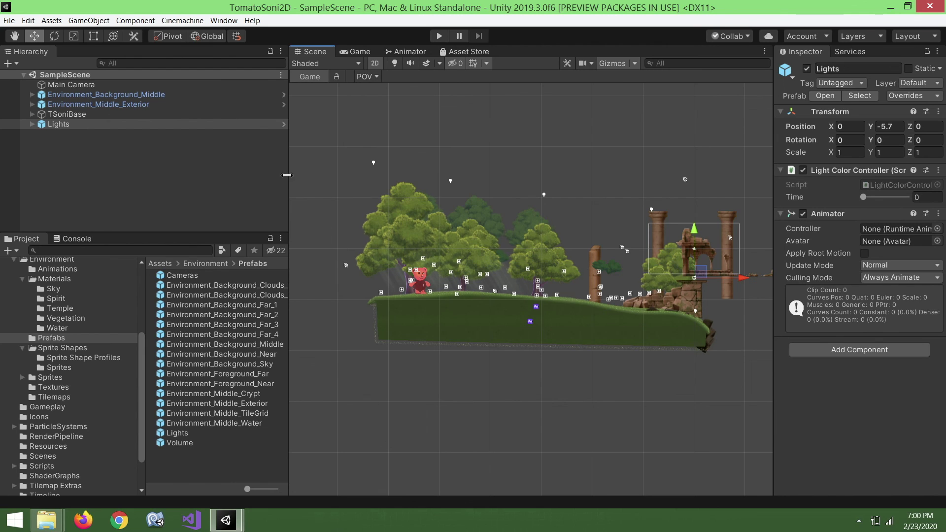
{"action": "left_click", "coordinate": [346, 49]}
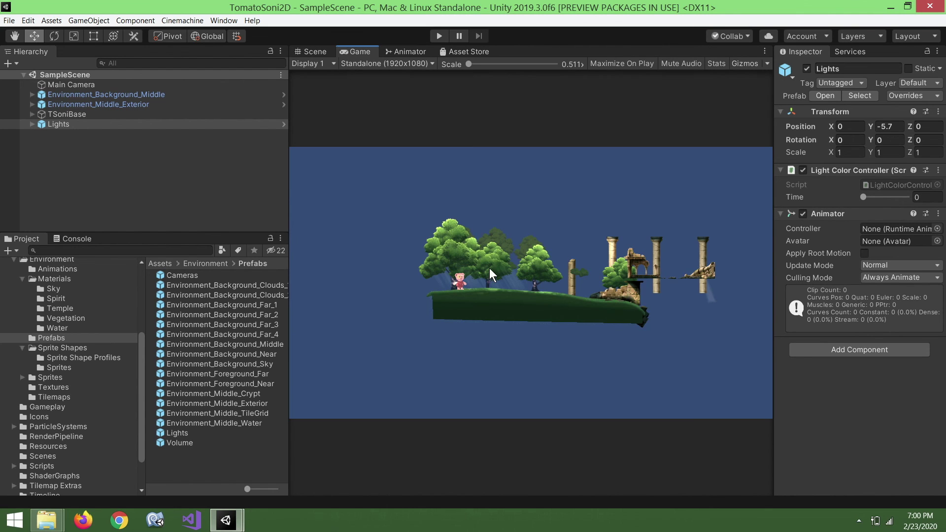
{"action": "scroll", "coordinate": [490, 273], "scroll_direction": "up", "scroll_amount": 2}
{"action": "scroll", "coordinate": [490, 273], "scroll_direction": "up", "scroll_amount": 2}
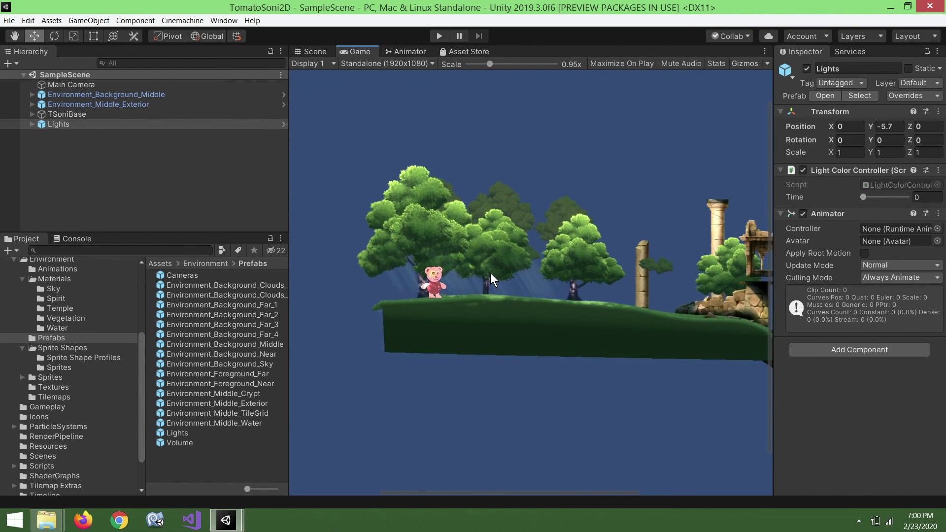
{"action": "scroll", "coordinate": [490, 273], "scroll_direction": "up", "scroll_amount": 2}
{"action": "scroll", "coordinate": [489, 273], "scroll_direction": "up", "scroll_amount": 2}
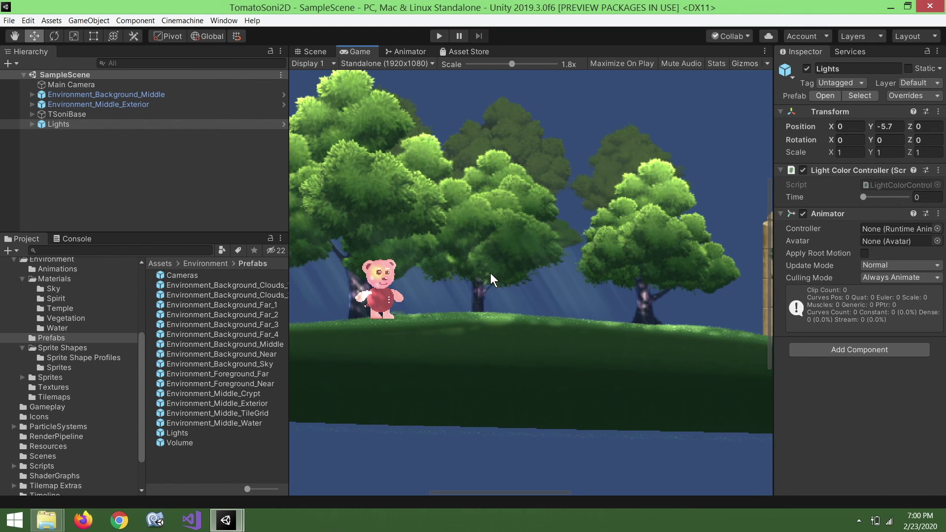
{"action": "scroll", "coordinate": [351, 88], "scroll_direction": "down", "scroll_amount": 3}
Enter Play mode and adjust the Game view Scale slider to zoom in and out on the level.
{"action": "left_click", "coordinate": [313, 50]}
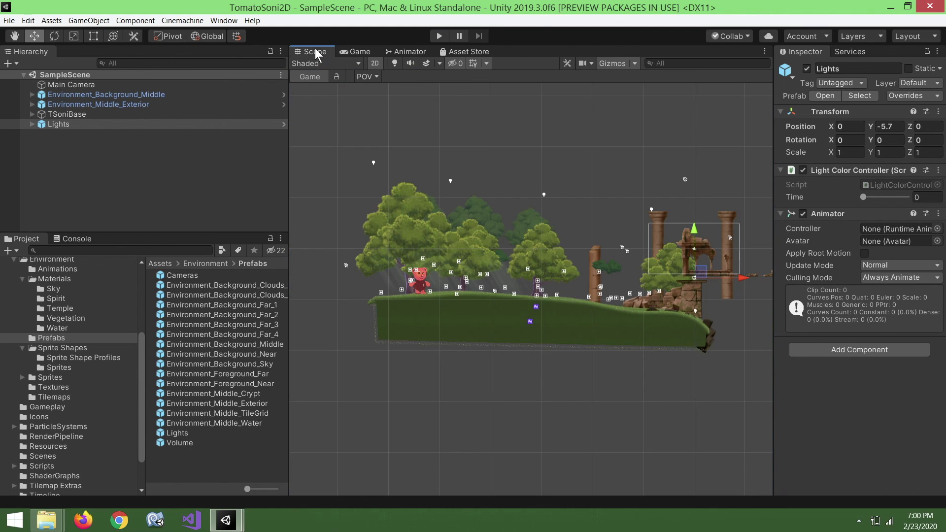
{"action": "left_click", "coordinate": [438, 36]}
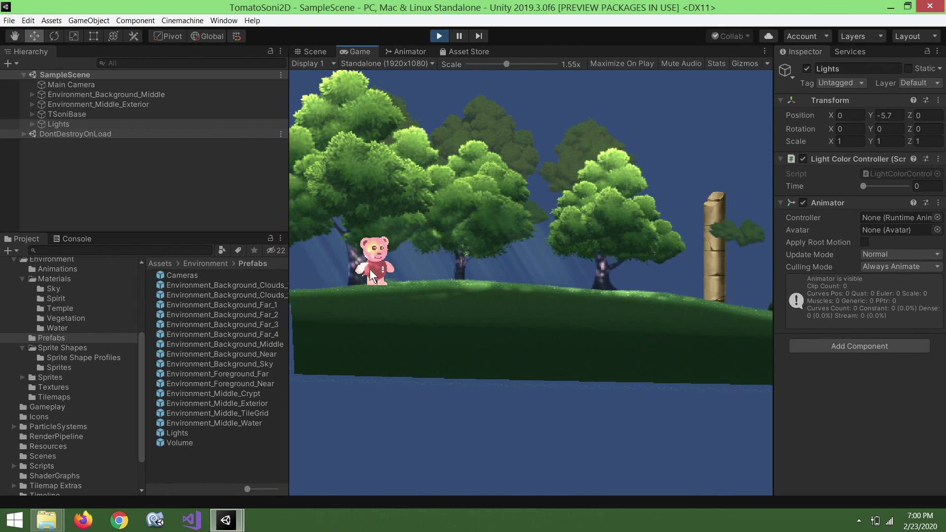
{"action": "left_click_drag", "start_coordinate": [485, 63], "coordinate": [515, 64]}
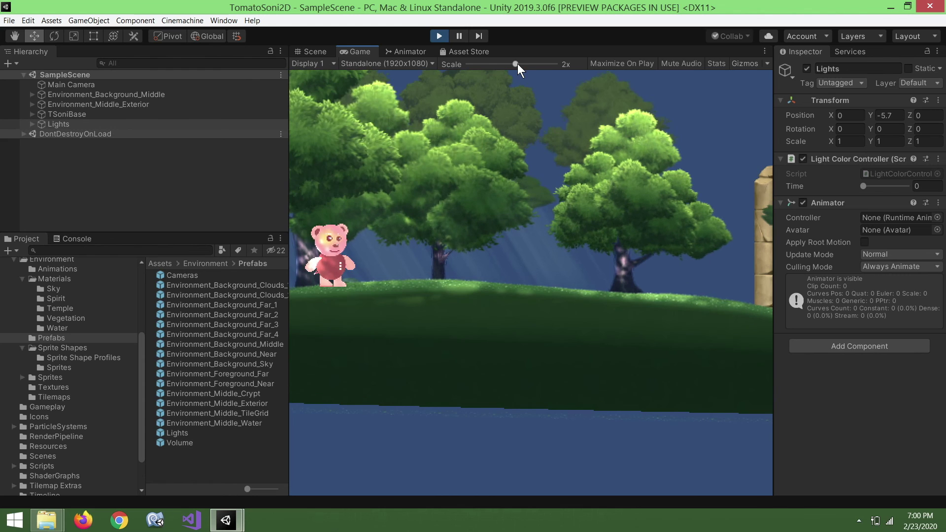
{"action": "left_click", "coordinate": [485, 64]}
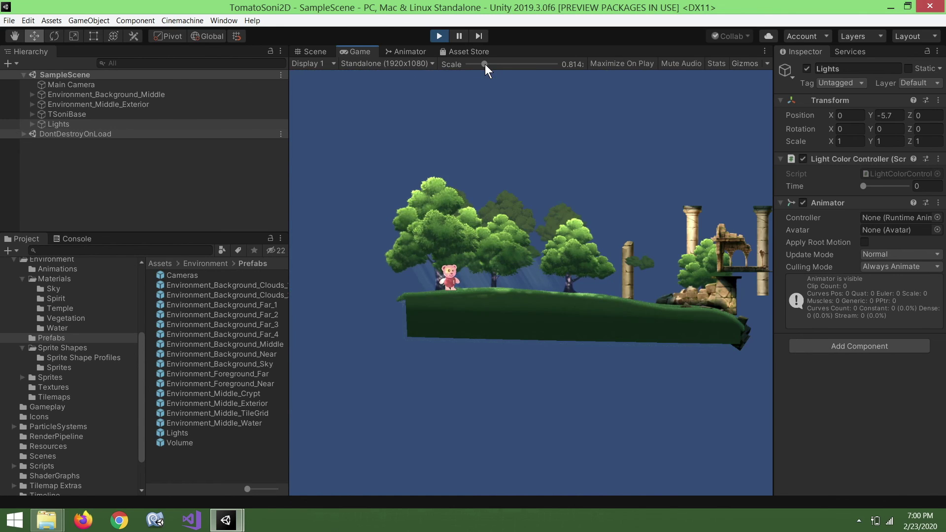